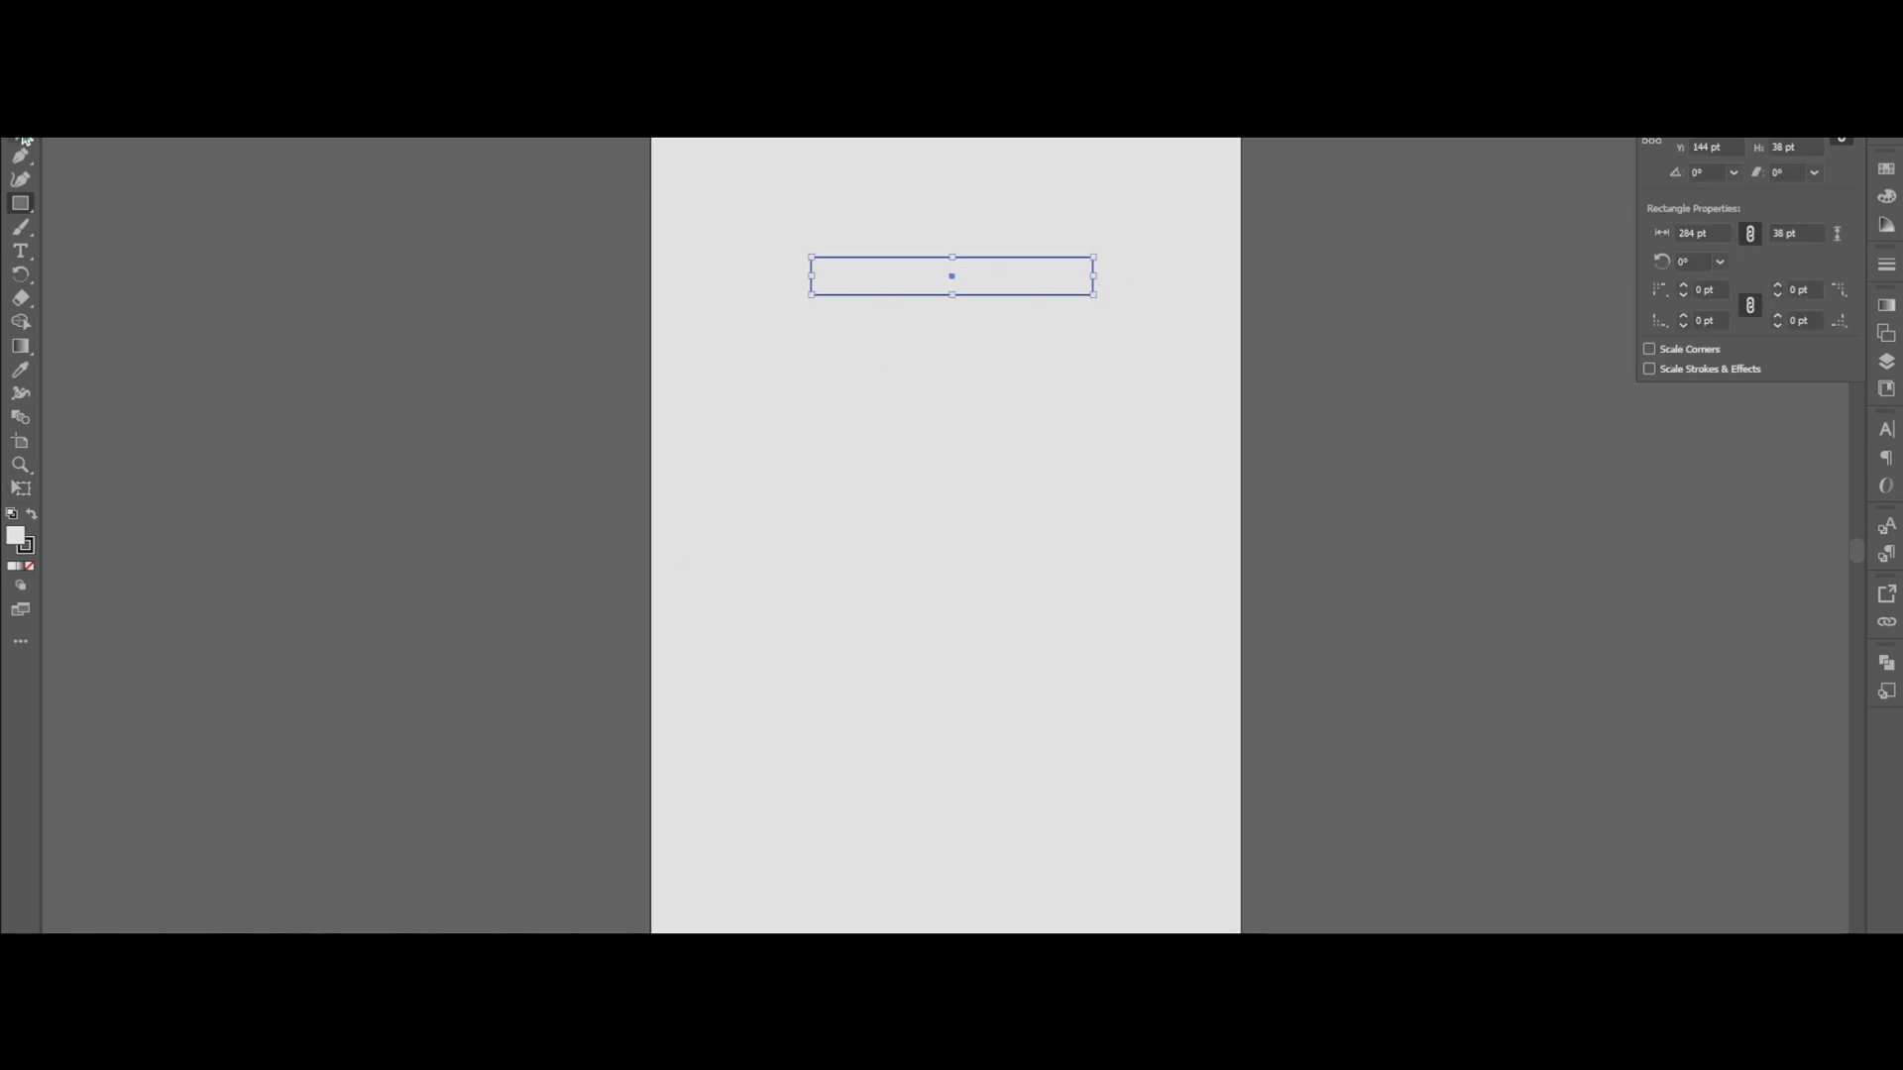
Fill the rectangle with black and no stroke, and make two evenly spaced copies straight below it.
{"action": "left_click", "coordinate": [32, 516]}
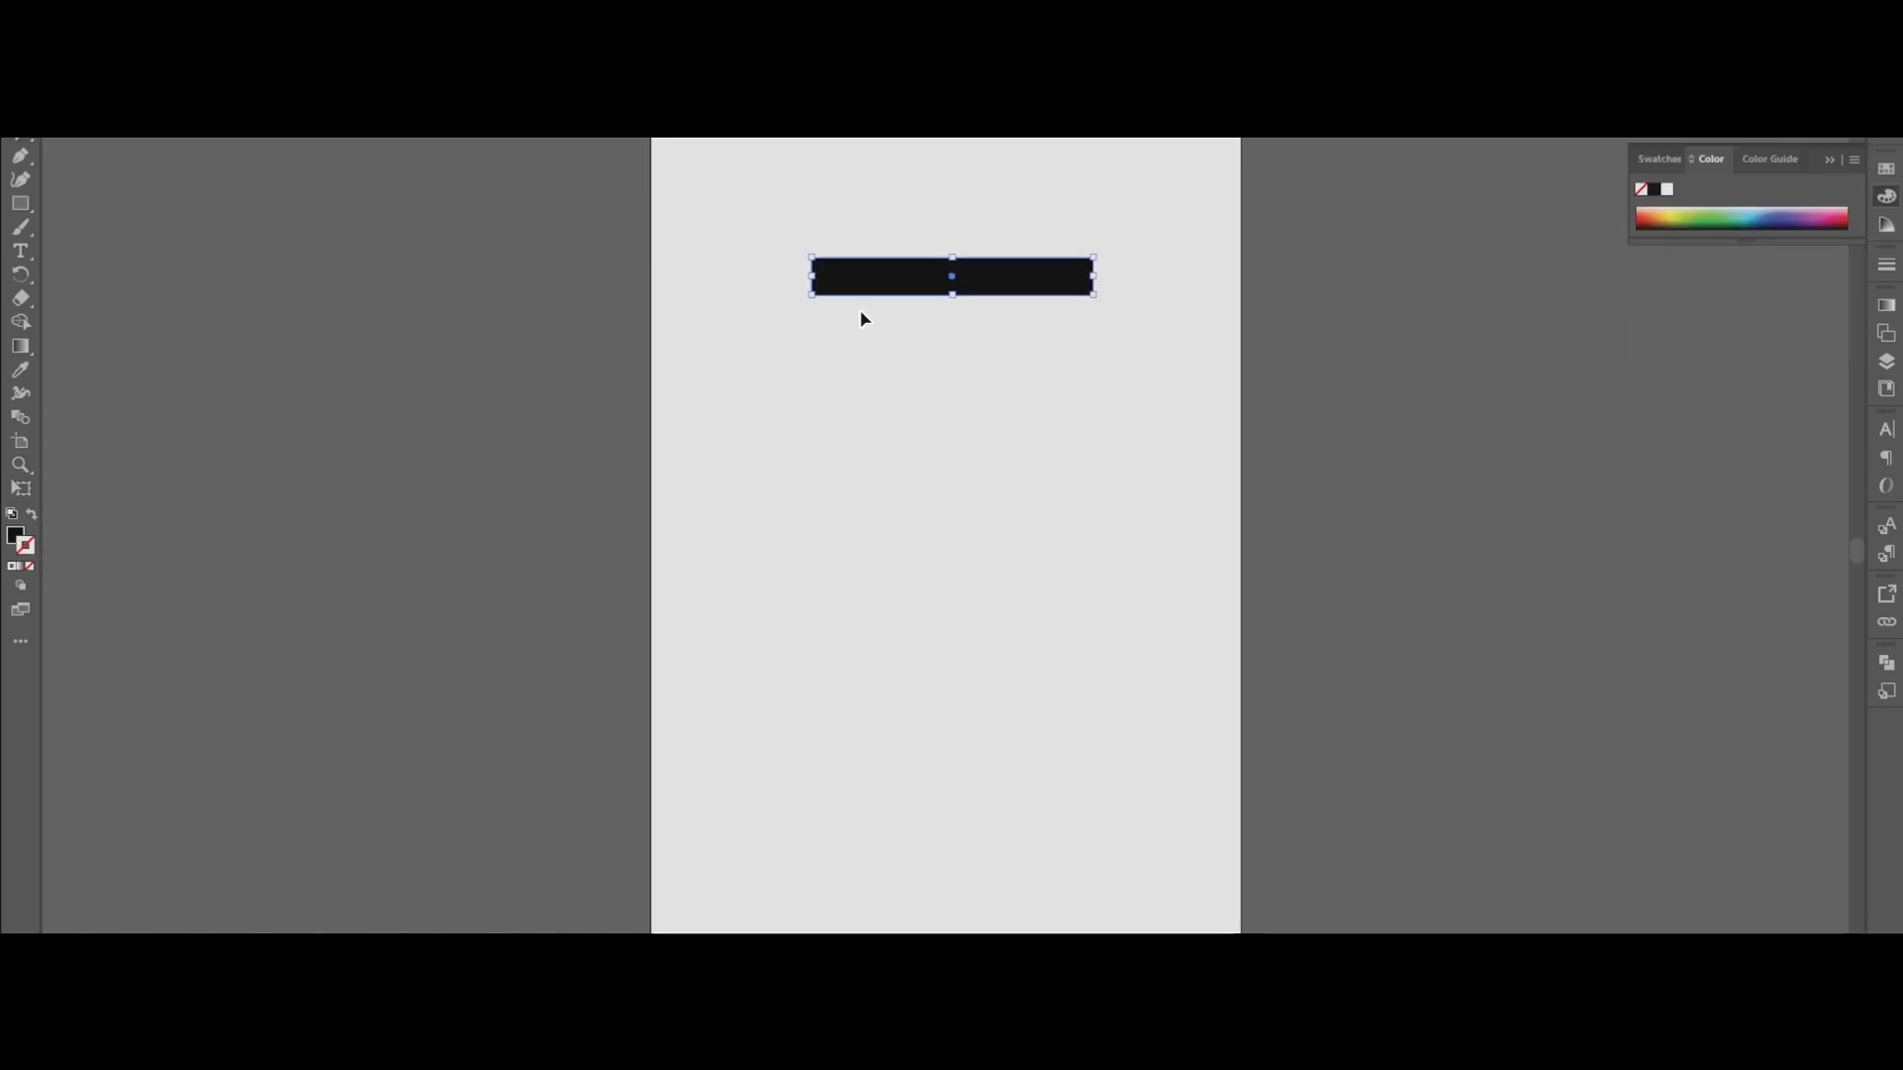
{"action": "left_click_drag", "start_coordinate": [952, 286], "coordinate": [975, 651]}
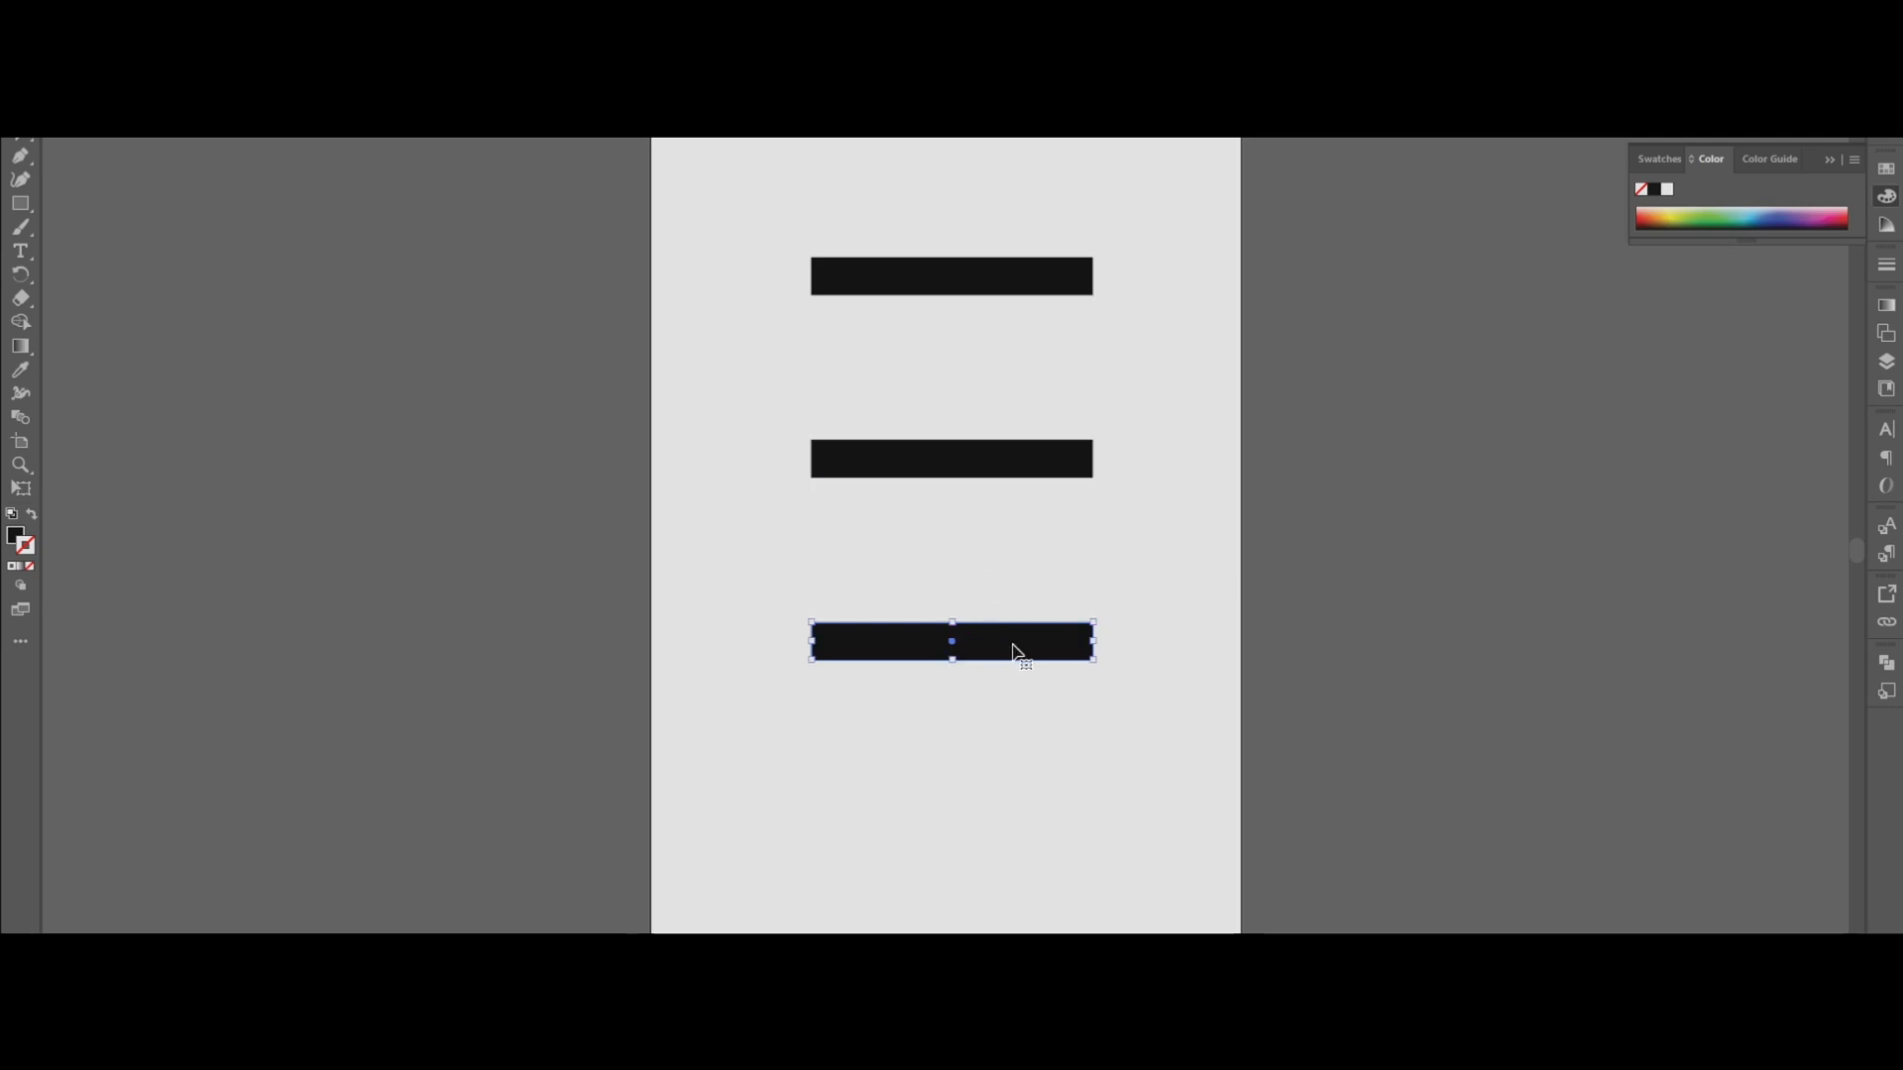
Rotate the lowest and top bars by 90° and join them to the middle bar's right and left ends, pointing down and up.
{"action": "left_click_drag", "start_coordinate": [1098, 620], "coordinate": [936, 536]}
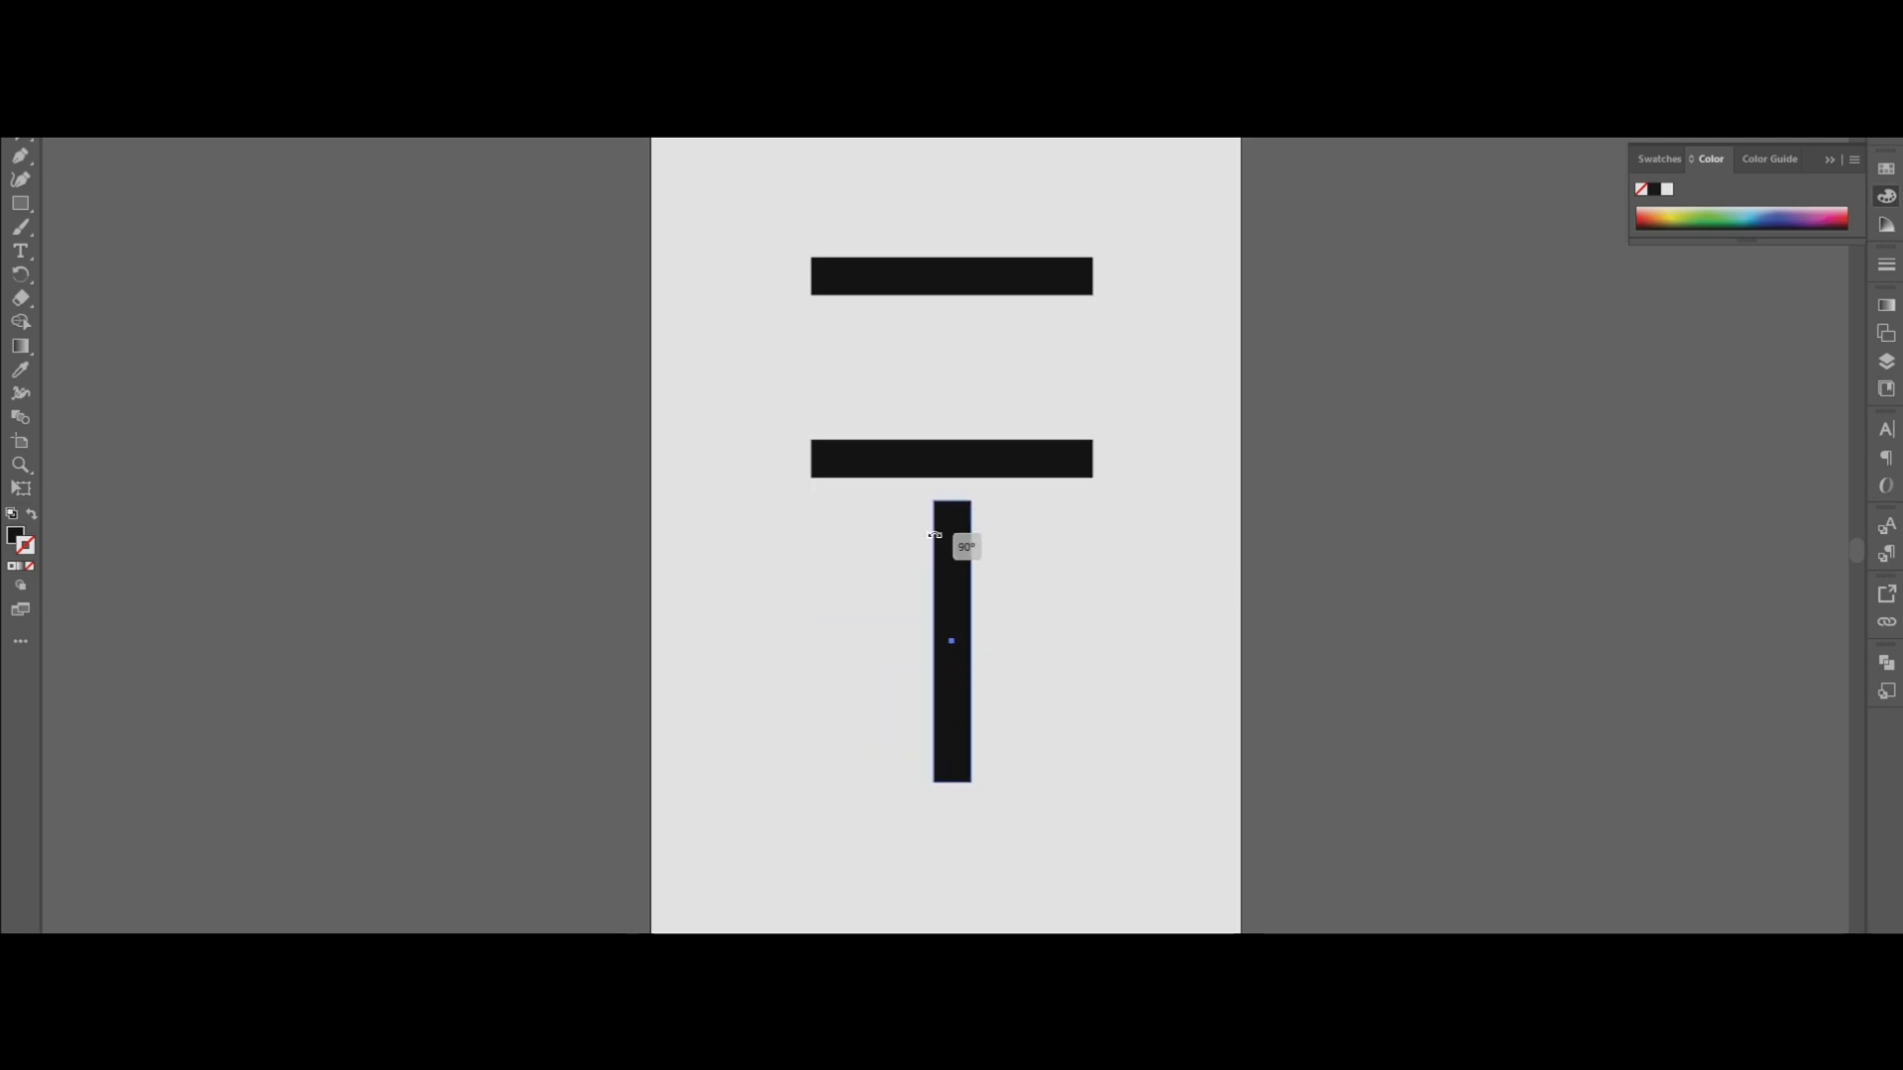
{"action": "left_click_drag", "start_coordinate": [953, 651], "coordinate": [1075, 591]}
{"action": "left_click", "coordinate": [1076, 286]}
{"action": "left_click_drag", "start_coordinate": [1099, 250], "coordinate": [890, 407]}
{"action": "key", "text": "ctrl+z"}
{"action": "left_click_drag", "start_coordinate": [1098, 248], "coordinate": [998, 429]}
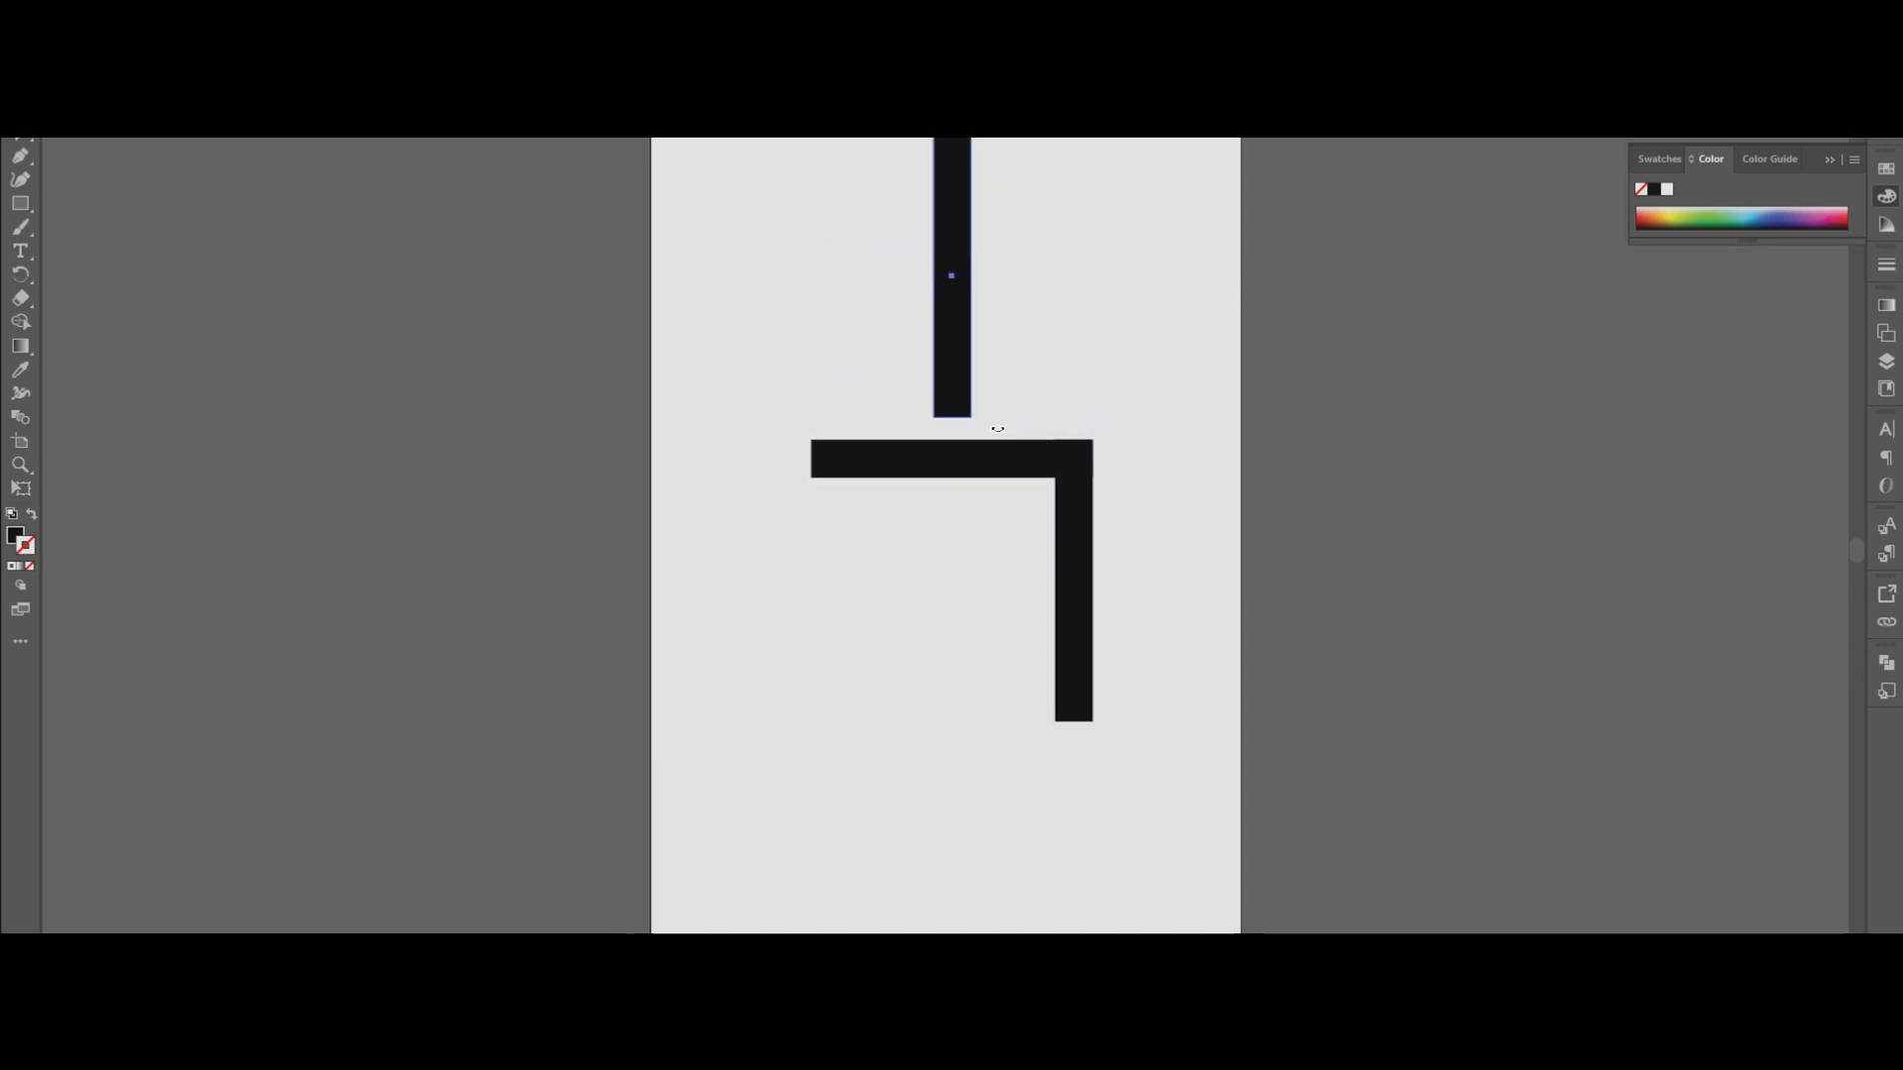
{"action": "left_click_drag", "start_coordinate": [953, 278], "coordinate": [983, 343]}
Add diagonal copies of the two vertical bars, running inward from the left bar's upper end and the right bar's lower end.
{"action": "left_click_drag", "start_coordinate": [942, 183], "coordinate": [939, 310]}
{"action": "left_click", "coordinate": [1075, 585]}
{"action": "left_click_drag", "start_coordinate": [1076, 589], "coordinate": [906, 584]}
{"action": "left_click_drag", "start_coordinate": [878, 716], "coordinate": [986, 733]}
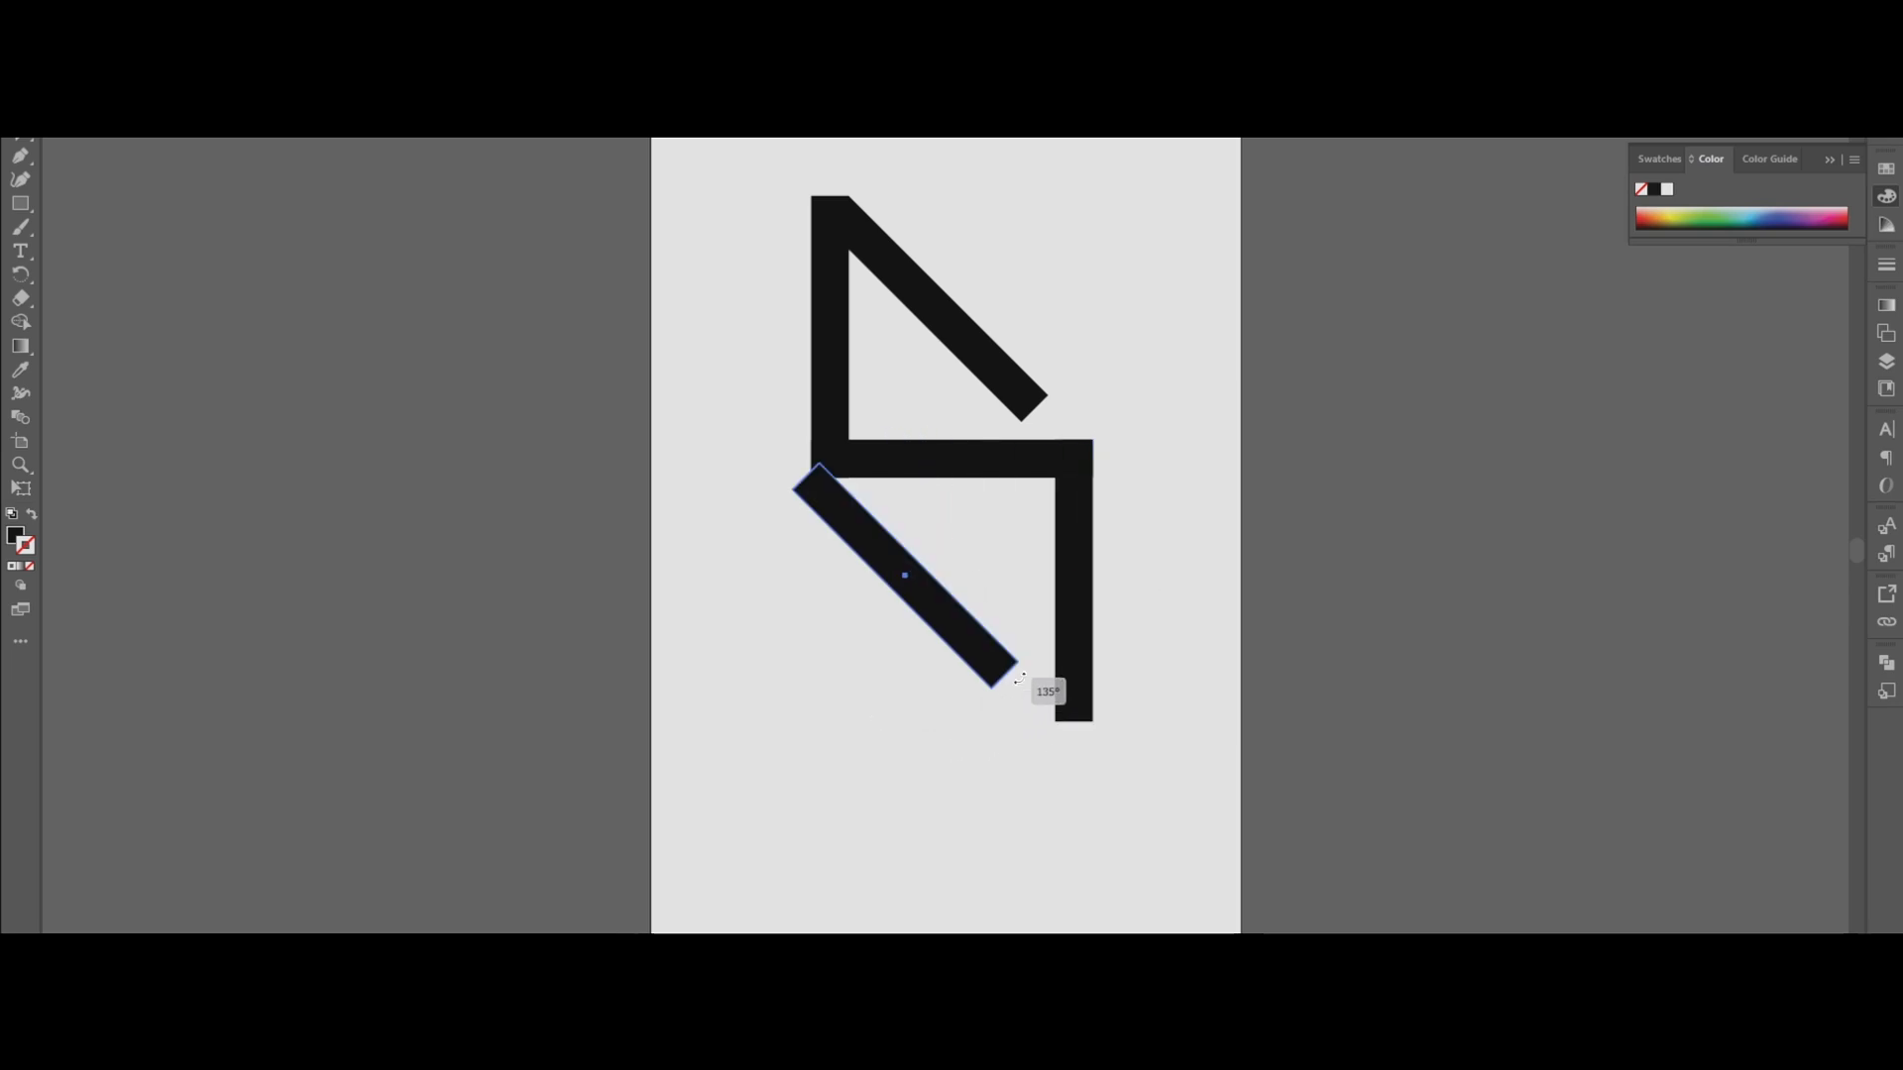
{"action": "left_click_drag", "start_coordinate": [909, 579], "coordinate": [984, 649]}
{"action": "mouse_move", "coordinate": [947, 324]}
{"action": "left_mouse_down"}
{"action": "mouse_move", "coordinate": [926, 288]}
{"action": "mouse_move", "coordinate": [942, 297]}
{"action": "left_mouse_up"}
{"action": "left_click_drag", "start_coordinate": [1036, 688], "coordinate": [1036, 672]}
Switch to outline view and align the lower diagonal's corner with the right vertical bar's lower outer corner.
{"action": "key", "text": "ctrl+a"}
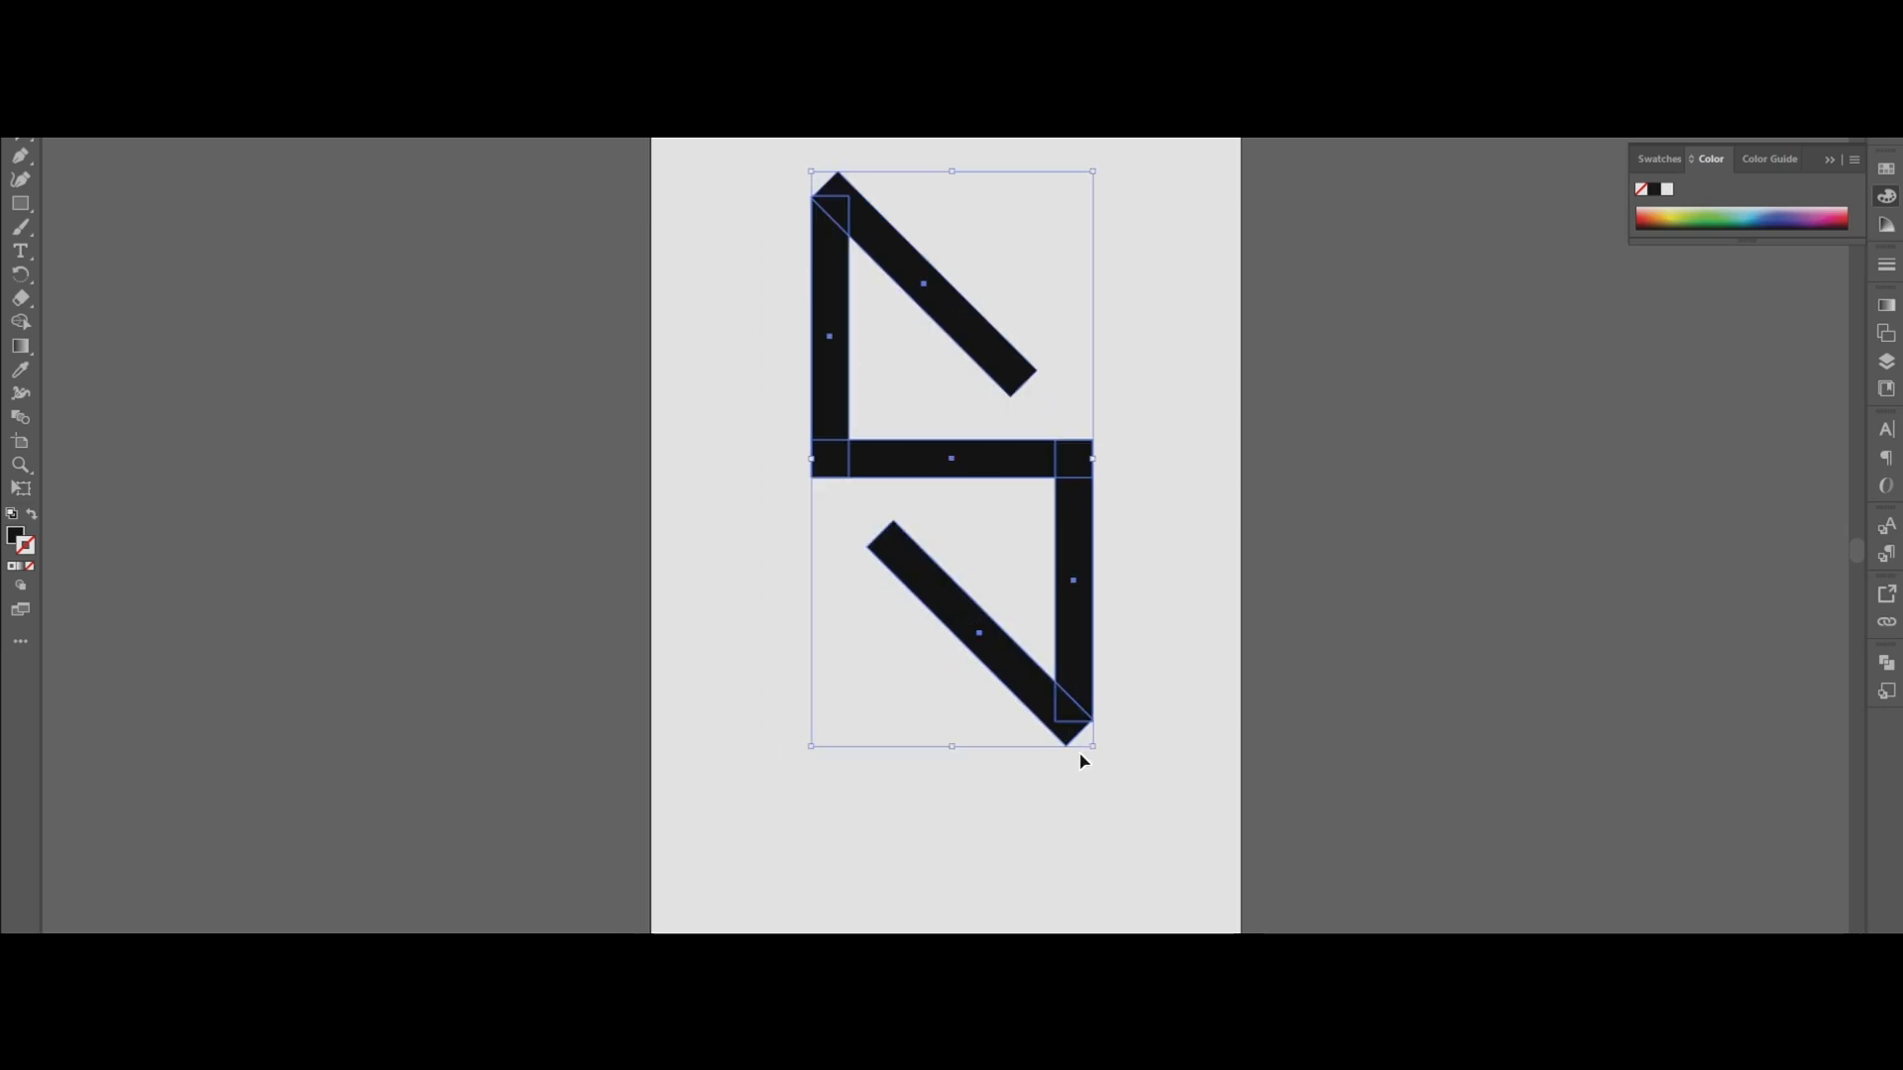
{"action": "key", "text": "ctrl+y"}
{"action": "left_click", "coordinate": [1137, 772]}
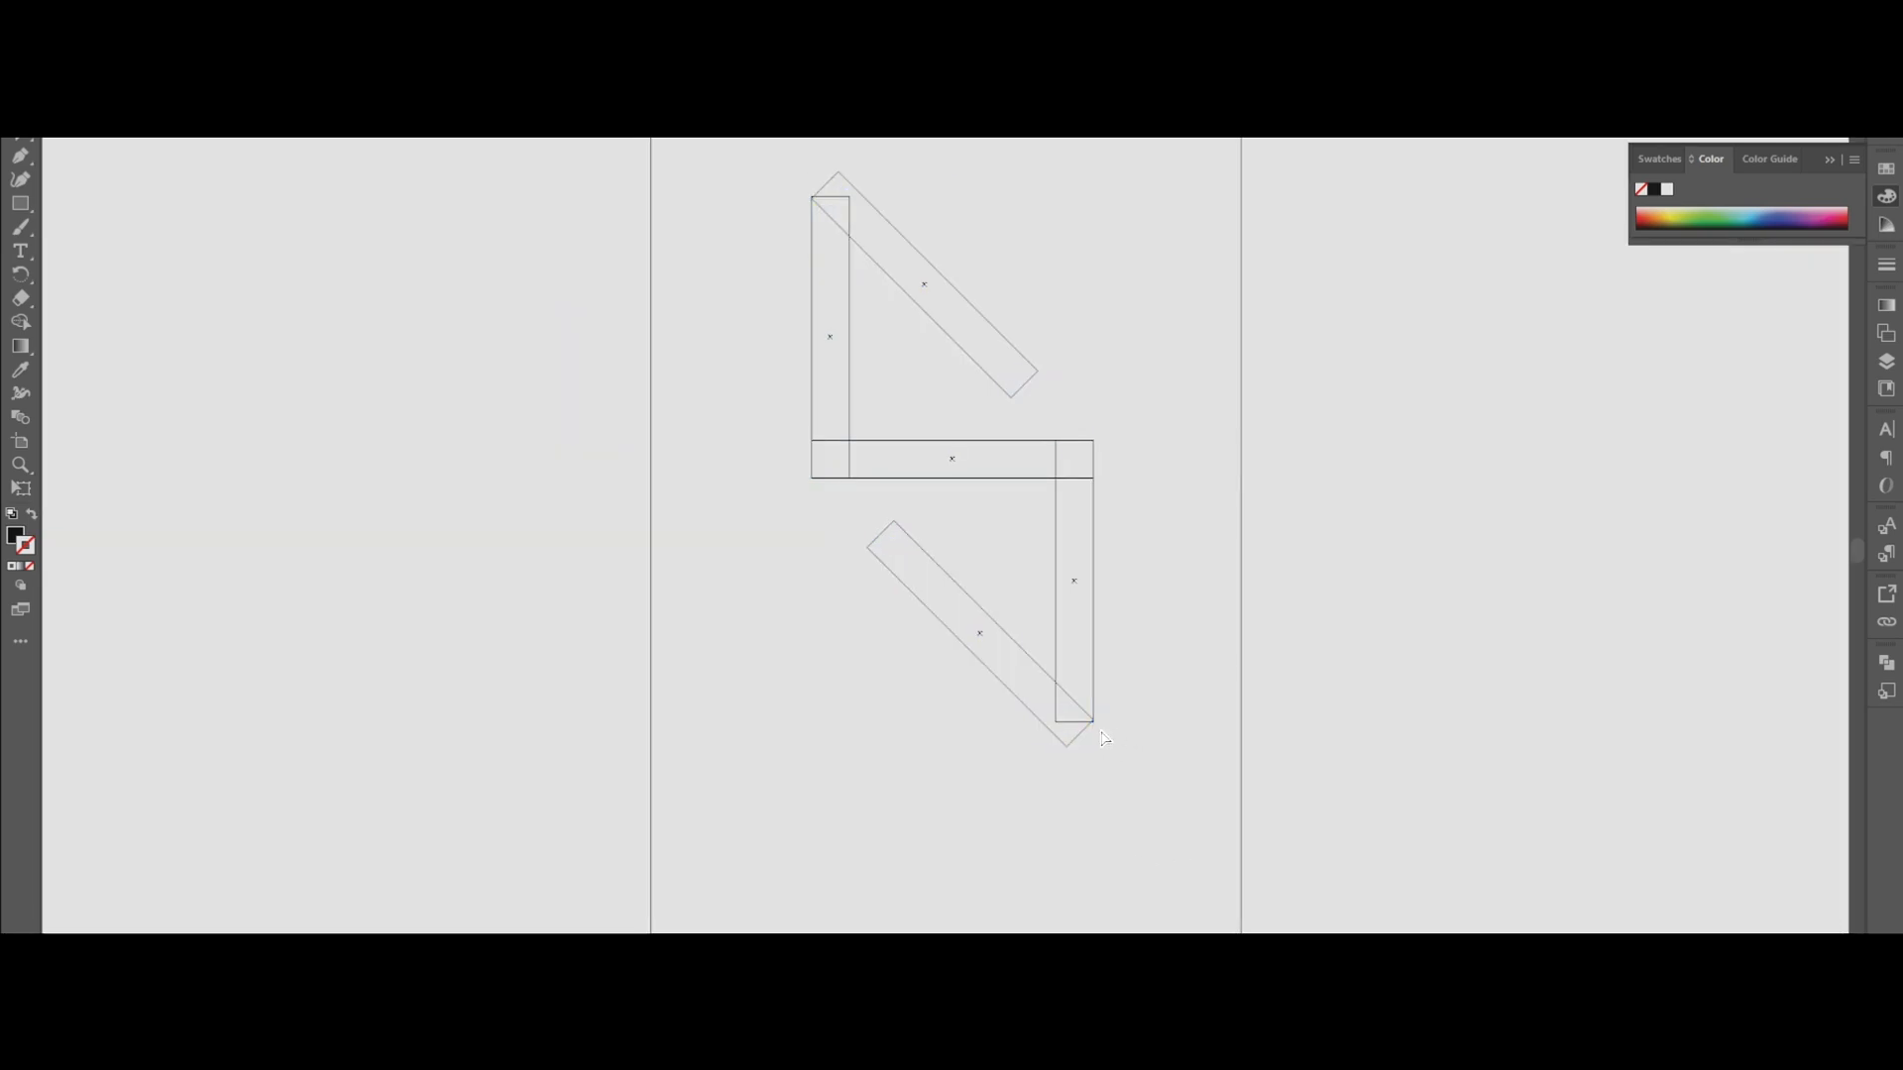
{"action": "left_click", "coordinate": [1101, 728], "text": "ctrl"}
{"action": "left_click", "coordinate": [956, 545], "text": "ctrl"}
{"action": "left_click", "coordinate": [875, 554], "text": "ctrl"}
{"action": "left_click", "coordinate": [940, 577], "text": "ctrl"}
{"action": "left_click", "coordinate": [1013, 511], "text": "ctrl"}
{"action": "left_click", "coordinate": [937, 565], "text": "ctrl"}
{"action": "left_click", "coordinate": [993, 505], "text": "ctrl"}
{"action": "left_click", "coordinate": [991, 506], "text": "ctrl"}
{"action": "left_click_drag", "start_coordinate": [828, 641], "coordinate": [1147, 652]}
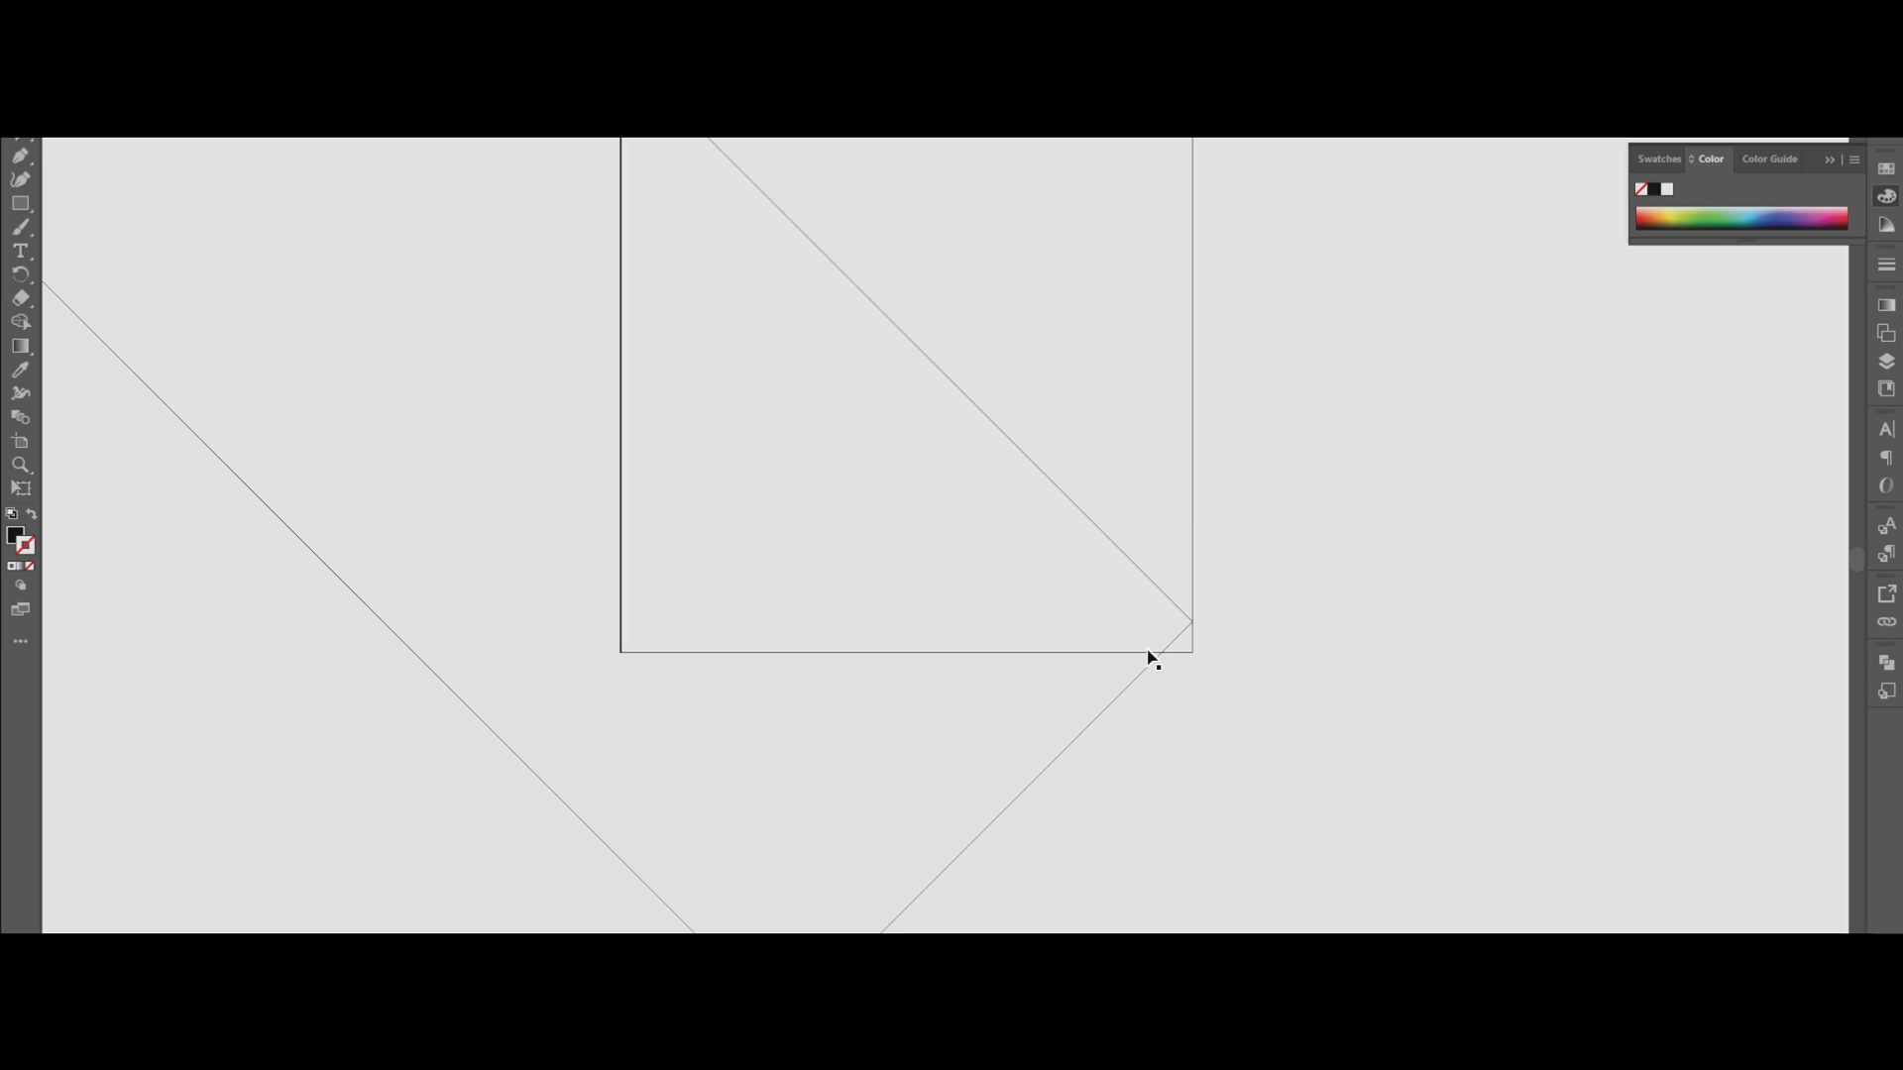
{"action": "left_click_drag", "start_coordinate": [1145, 572], "coordinate": [1278, 883]}
Align the upper diagonal's corner with the left vertical bar's upper outer corner, and return to the normal preview.
{"action": "left_click_drag", "start_coordinate": [972, 401], "coordinate": [1161, 842]}
{"action": "left_click_drag", "start_coordinate": [956, 396], "coordinate": [1088, 843]}
{"action": "left_click_drag", "start_coordinate": [947, 376], "coordinate": [1088, 843]}
{"action": "left_click_drag", "start_coordinate": [591, 450], "coordinate": [734, 561]}
{"action": "left_click_drag", "start_coordinate": [340, 331], "coordinate": [791, 655]}
{"action": "left_click_drag", "start_coordinate": [654, 476], "coordinate": [657, 466]}
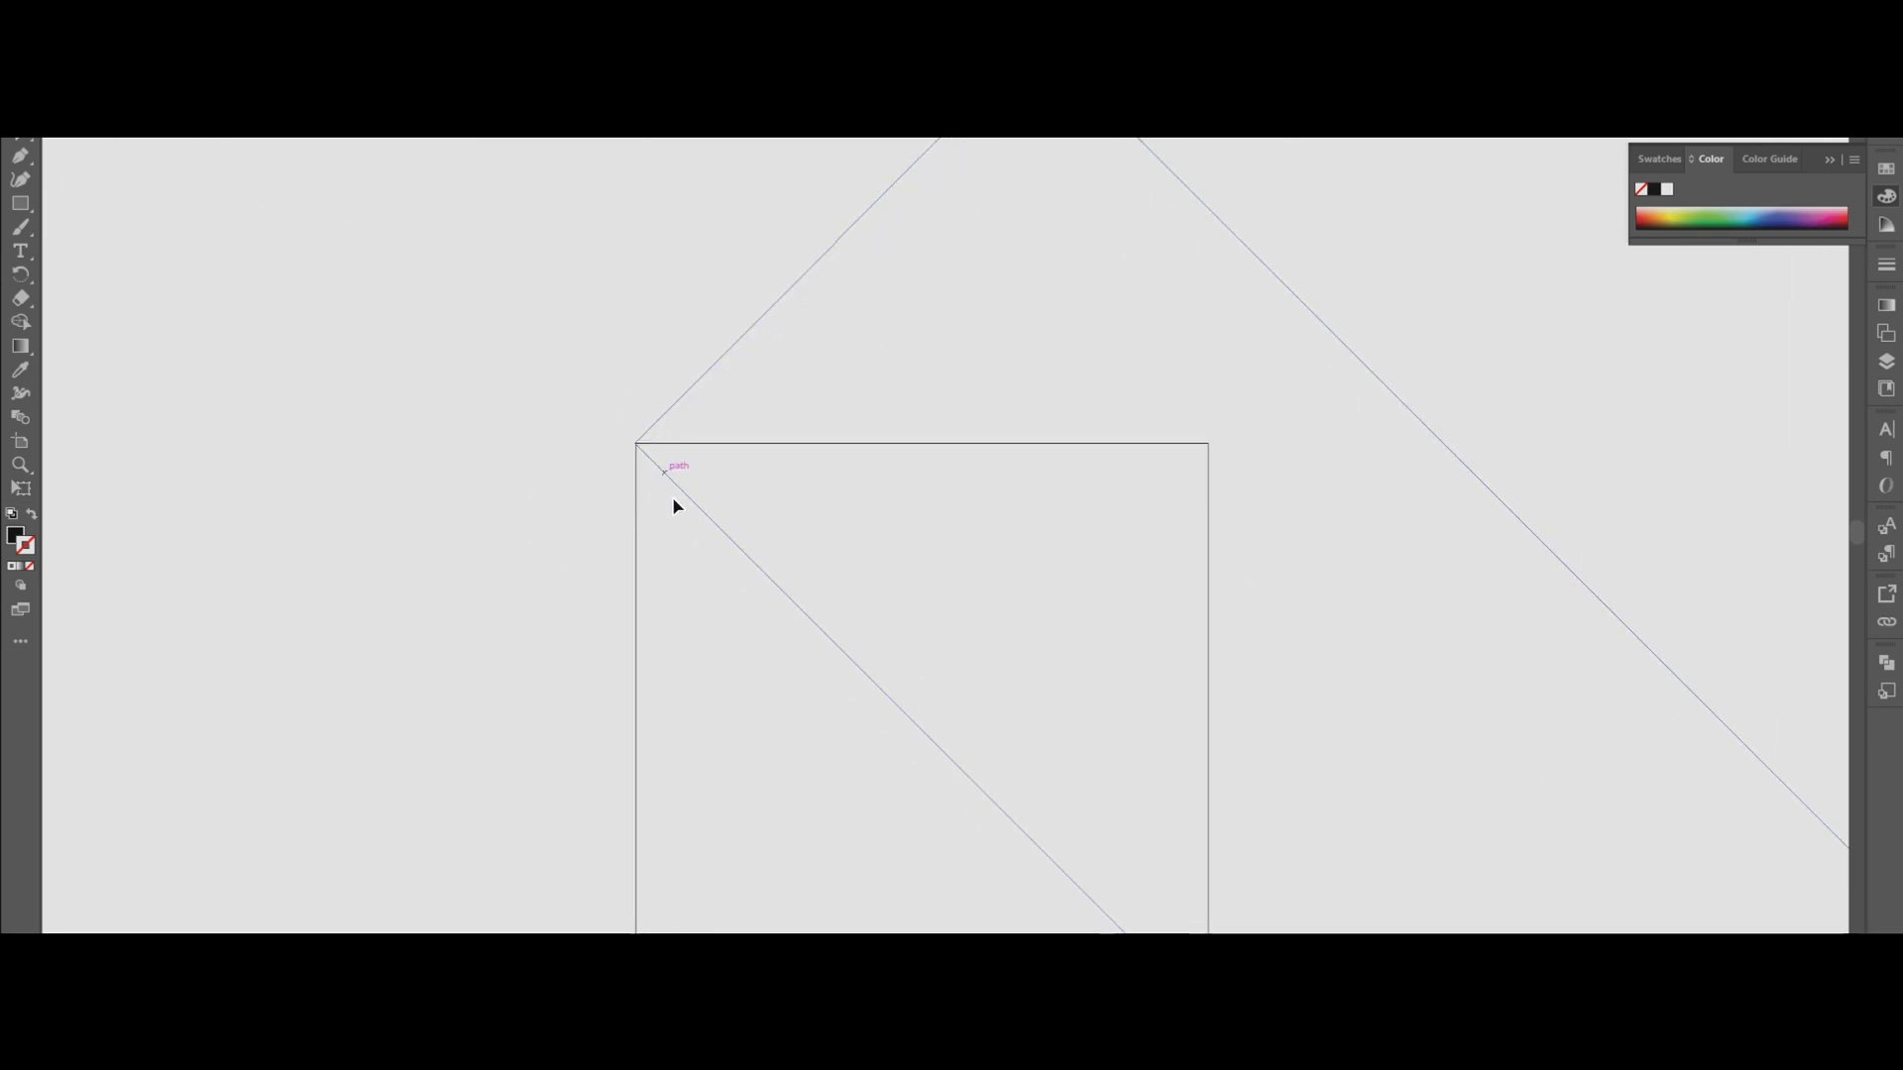
{"action": "key", "text": "ctrl+y"}
{"action": "scroll", "coordinate": [1245, 641], "scroll_direction": "down", "scroll_amount": 5}
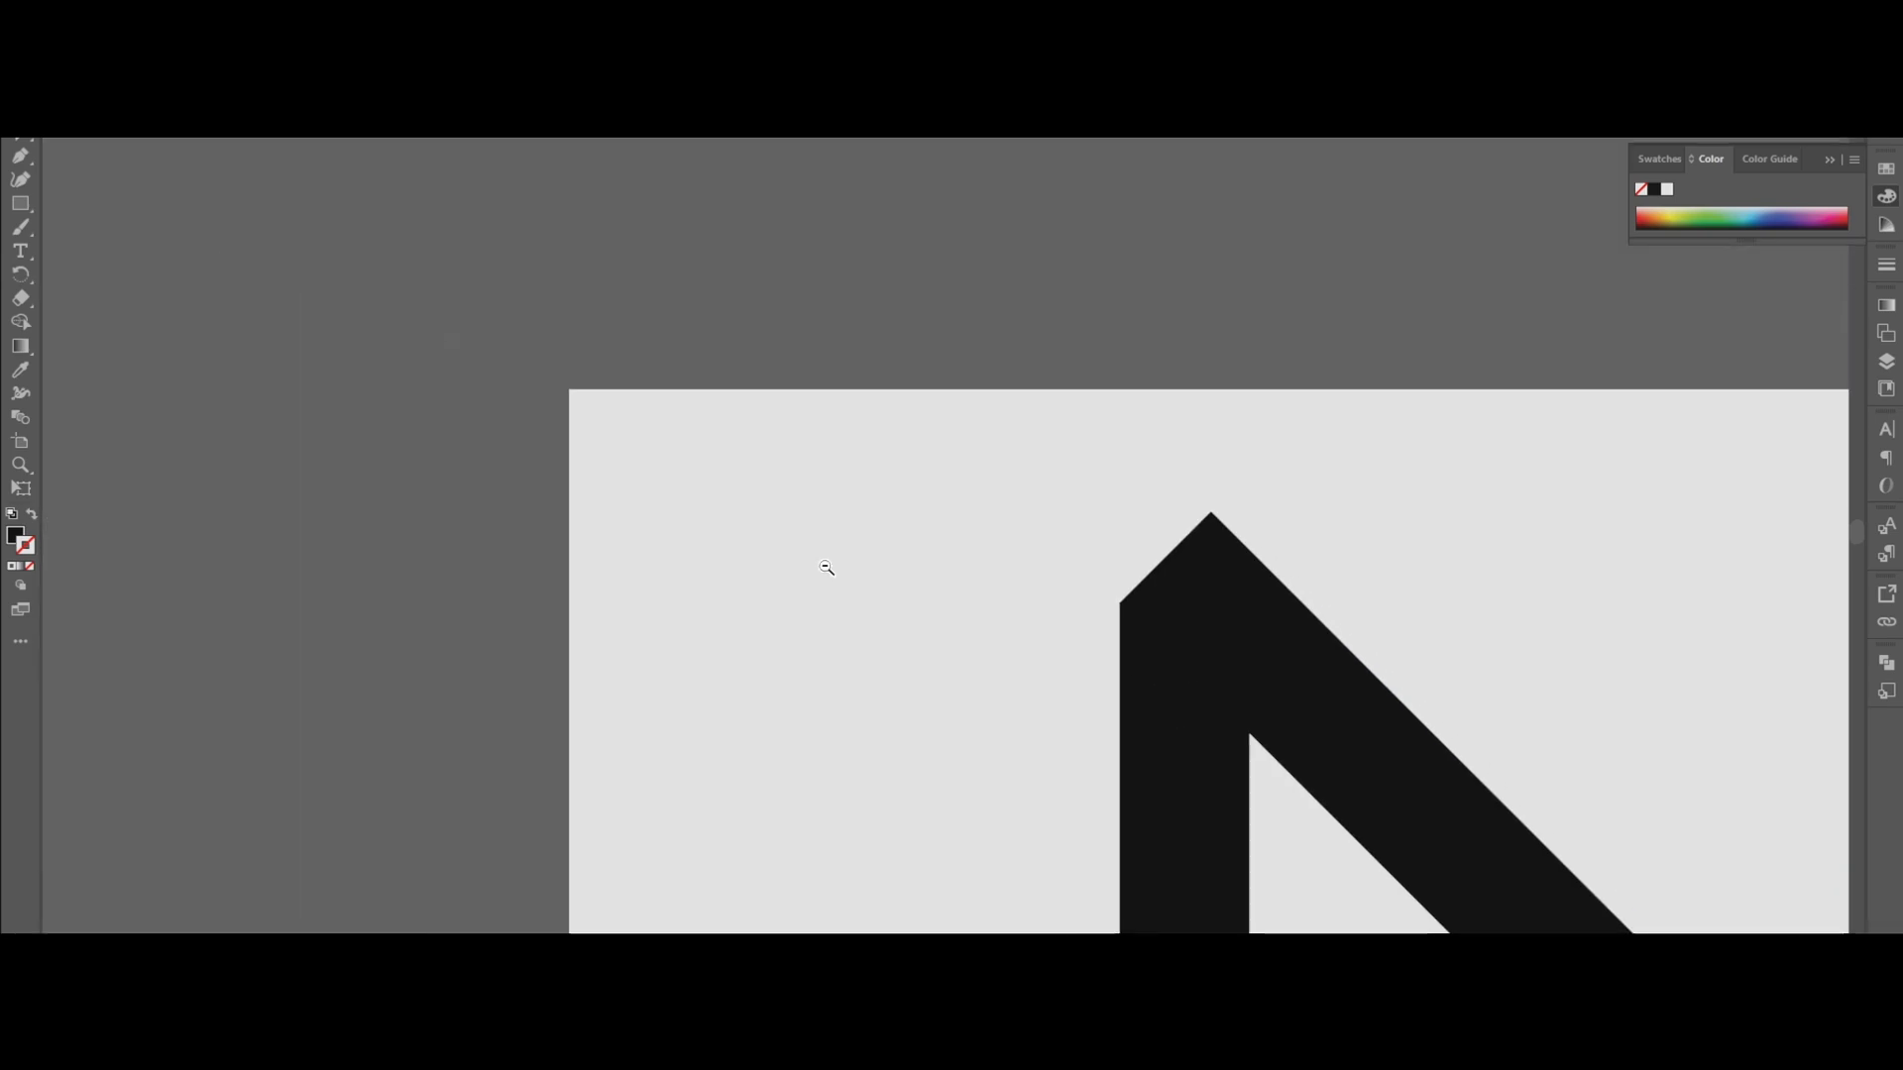
{"action": "left_click_drag", "start_coordinate": [1193, 791], "coordinate": [840, 397]}
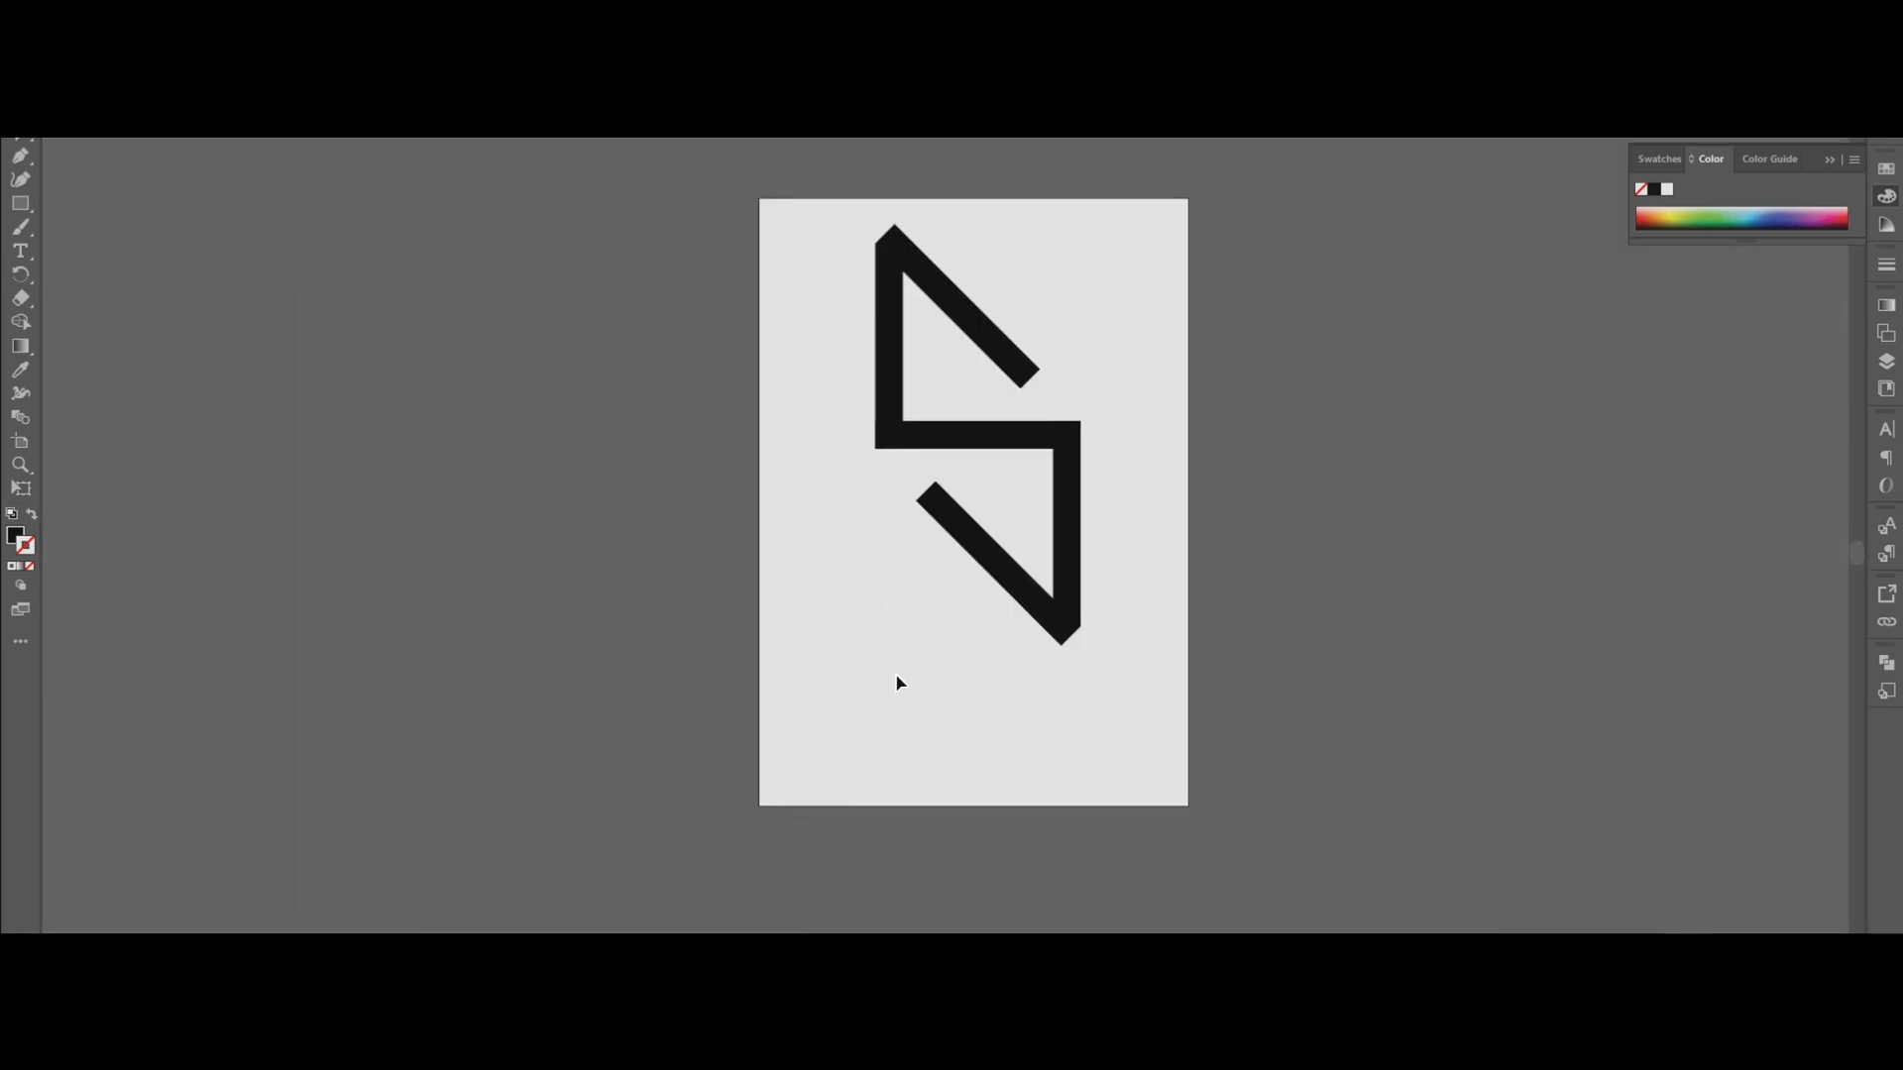
Merge all five overlapping bars into a single S shape with the Shape Builder tool.
{"action": "left_click_drag", "start_coordinate": [833, 221], "coordinate": [1116, 662]}
{"action": "left_click", "coordinate": [23, 325]}
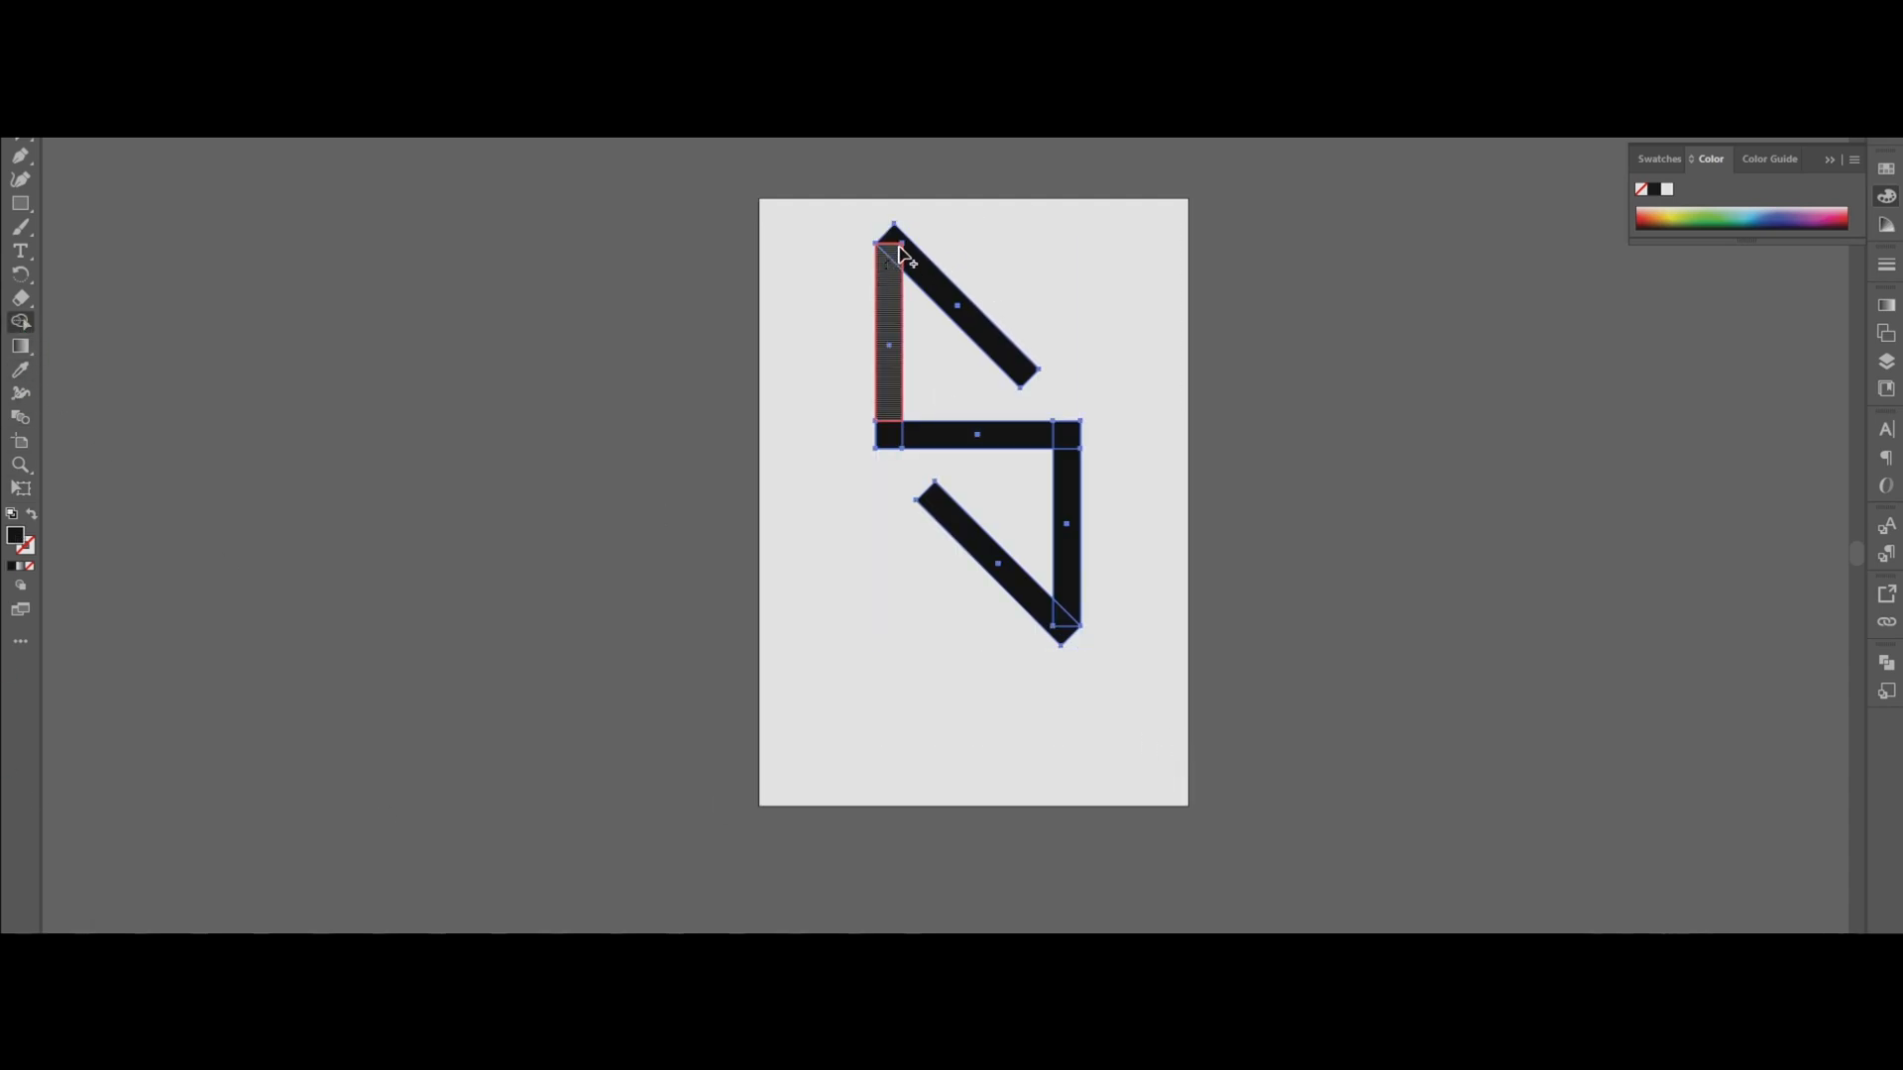
{"action": "left_click_drag", "start_coordinate": [898, 247], "coordinate": [899, 240]}
{"action": "left_click_drag", "start_coordinate": [894, 385], "coordinate": [910, 438]}
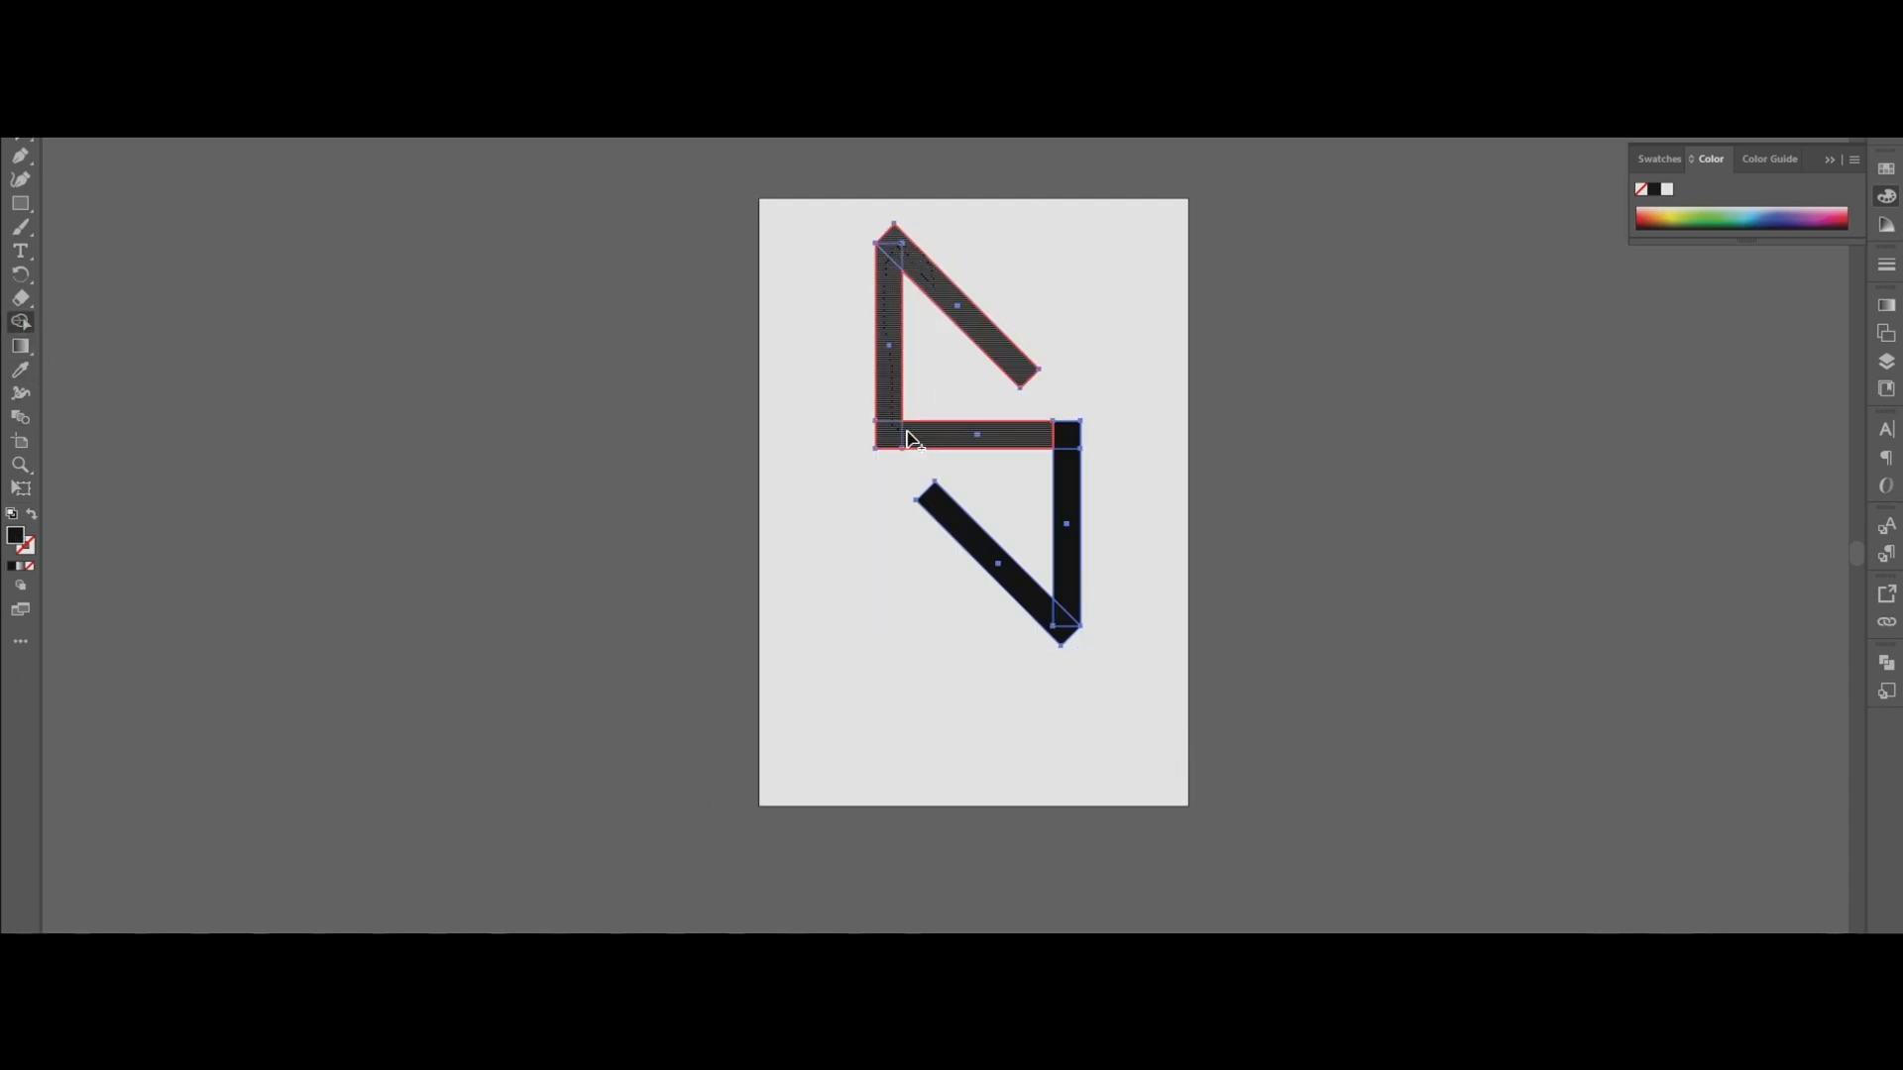
{"action": "mouse_move", "coordinate": [1071, 448]}
{"action": "left_mouse_down"}
{"action": "mouse_move", "coordinate": [1068, 630]}
{"action": "mouse_move", "coordinate": [942, 518]}
{"action": "left_mouse_up"}
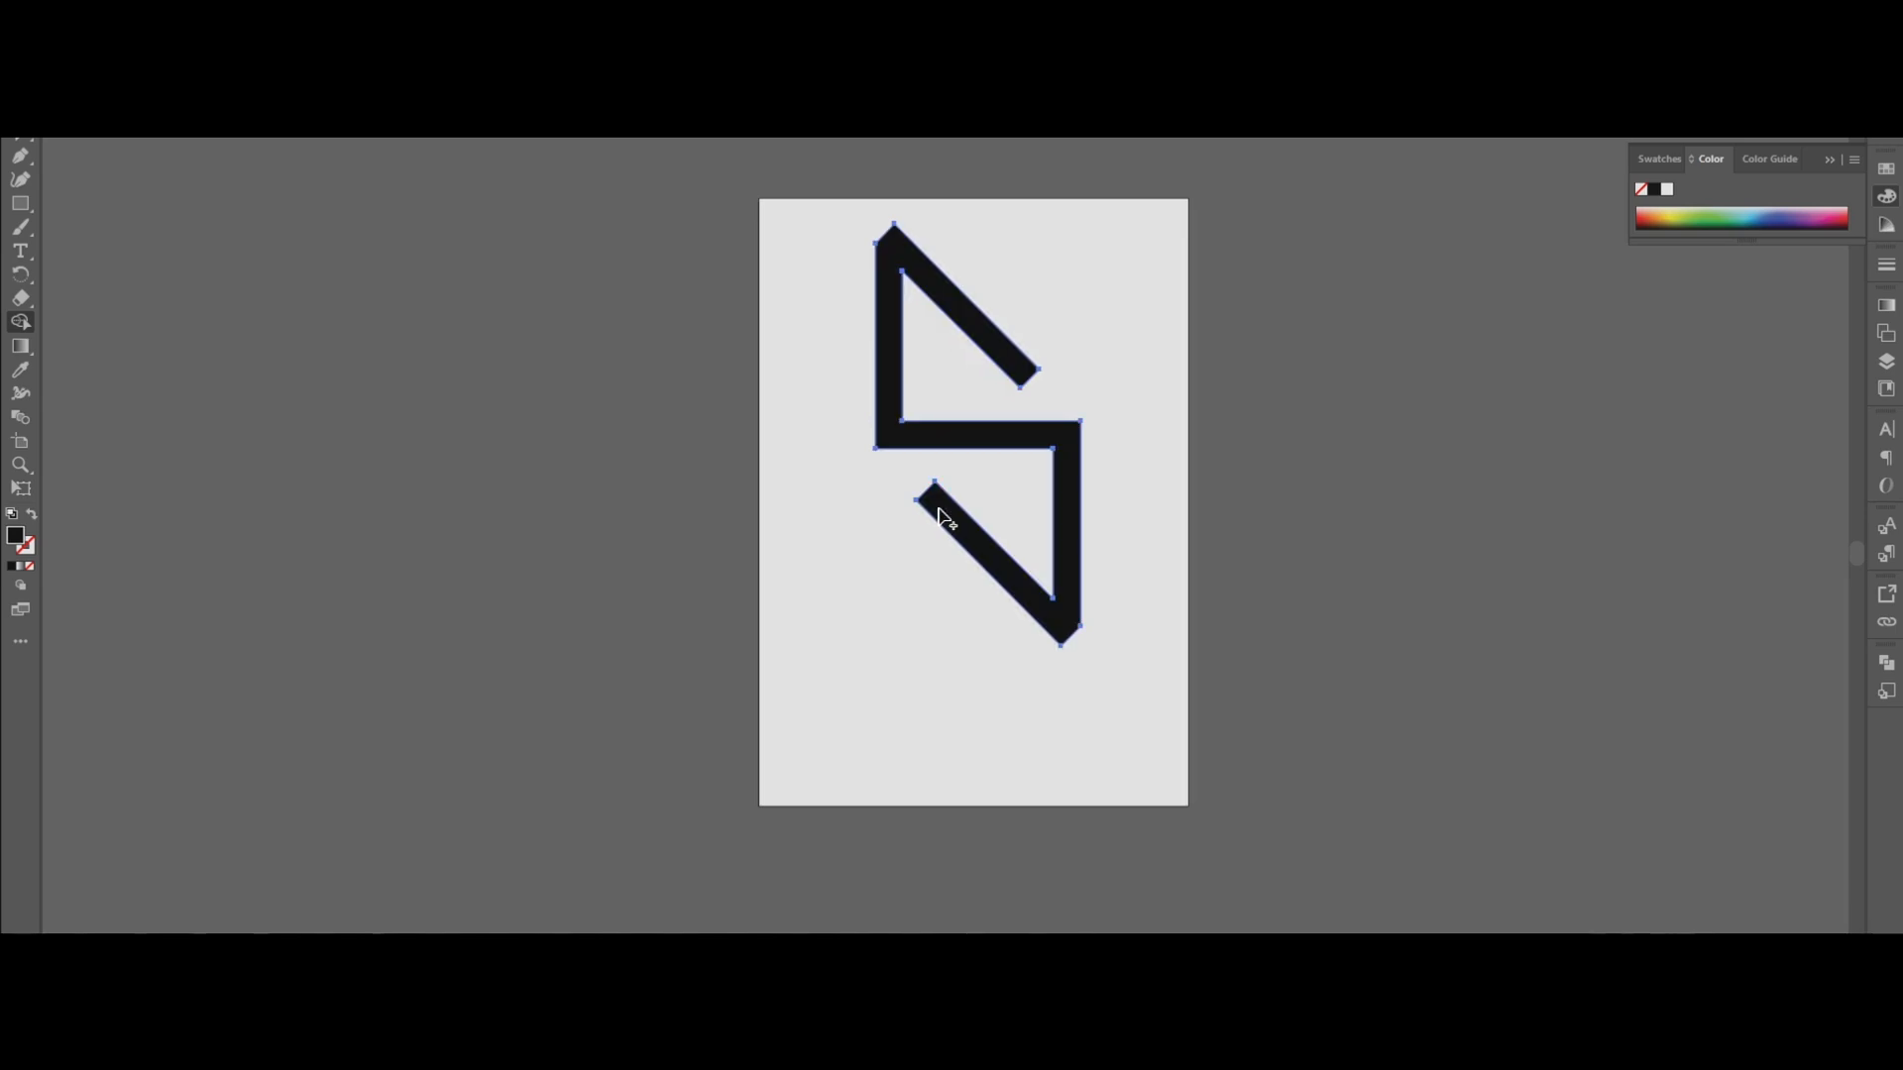
Round the S's outer tips at the upper-left and lower-right ends using the live corners.
{"action": "key", "text": "v"}
{"action": "left_click", "coordinate": [22, 142]}
{"action": "mouse_move", "coordinate": [894, 244]}
{"action": "left_mouse_down"}
{"action": "mouse_move", "coordinate": [906, 268]}
{"action": "mouse_move", "coordinate": [874, 252]}
{"action": "mouse_move", "coordinate": [923, 303]}
{"action": "mouse_move", "coordinate": [896, 254]}
{"action": "mouse_move", "coordinate": [914, 330]}
{"action": "mouse_move", "coordinate": [898, 255]}
{"action": "left_mouse_up"}
{"action": "left_click_drag", "start_coordinate": [1064, 637], "coordinate": [1062, 594]}
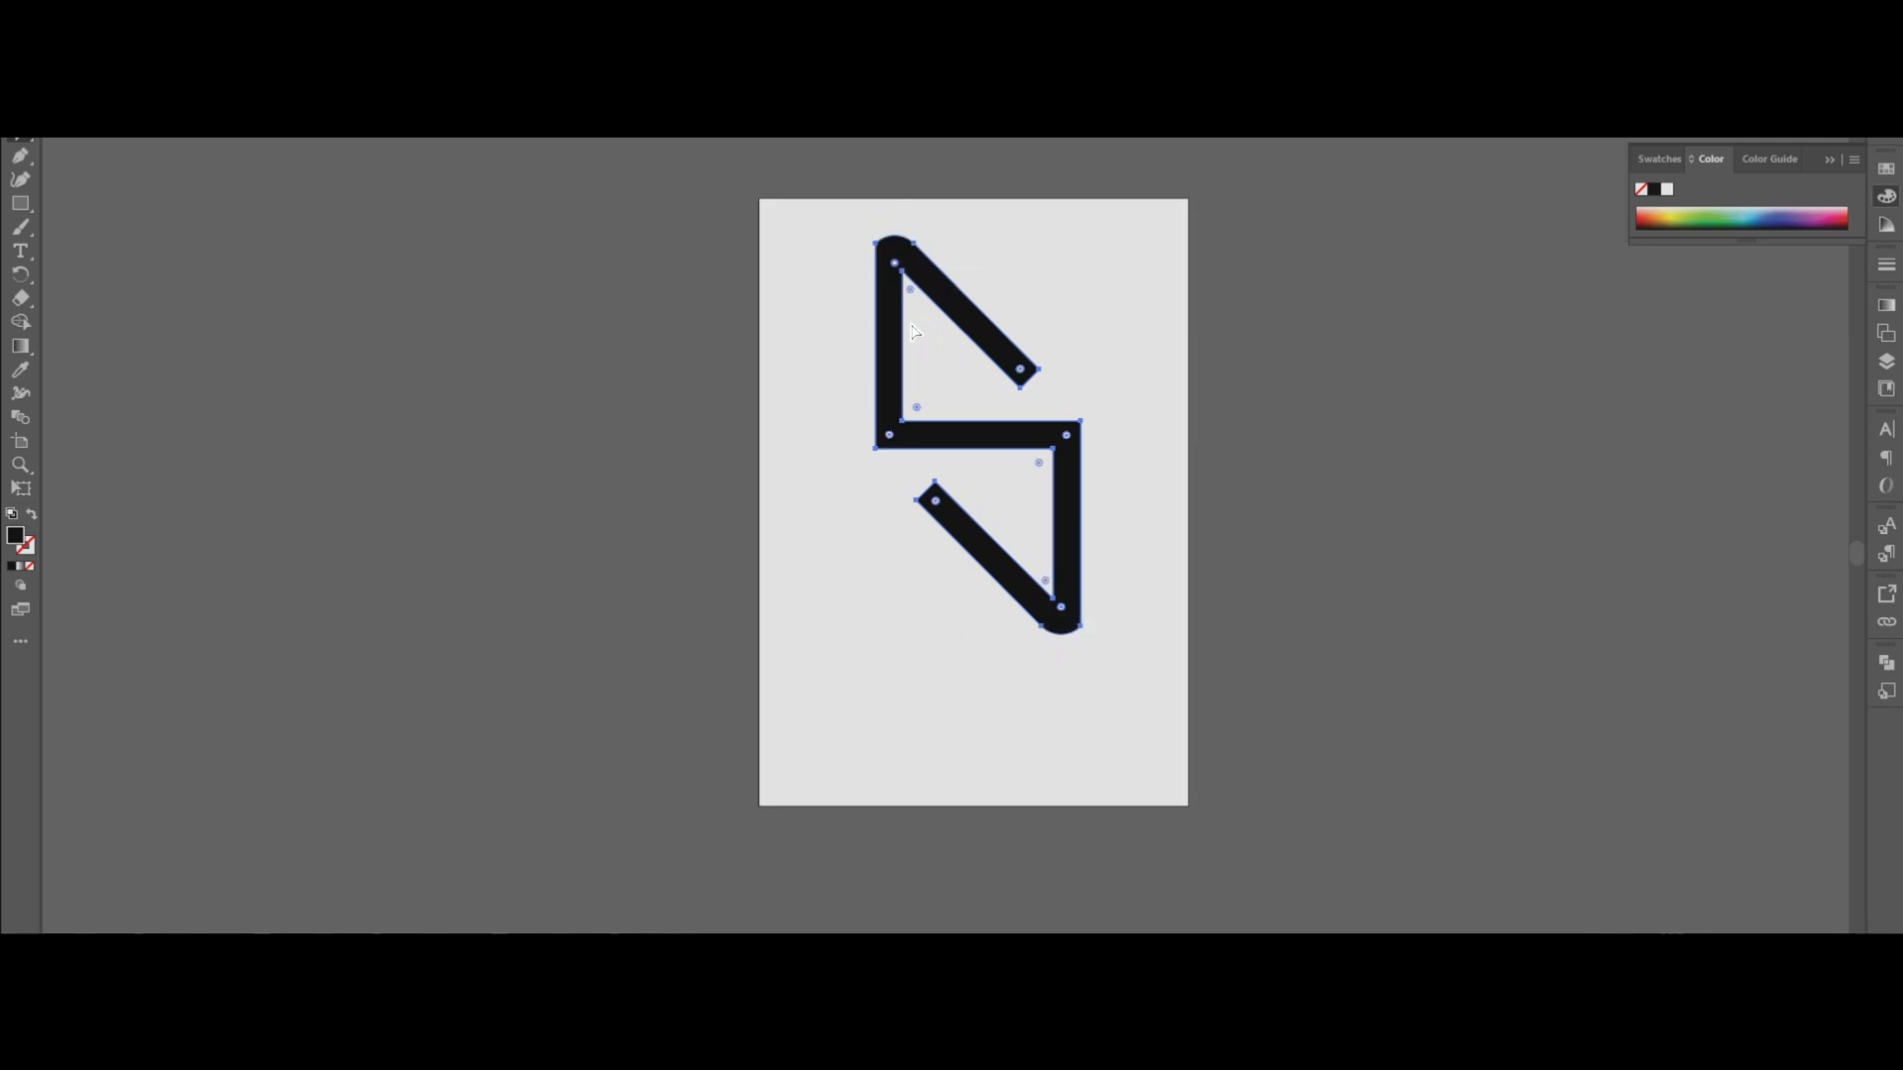
Round the inner corners of both openings in the S into smooth teardrop-shaped curves.
{"action": "left_click_drag", "start_coordinate": [912, 295], "coordinate": [971, 357]}
{"action": "left_click_drag", "start_coordinate": [1047, 586], "coordinate": [1021, 527]}
{"action": "left_click_drag", "start_coordinate": [920, 408], "coordinate": [1025, 312]}
{"action": "left_click_drag", "start_coordinate": [1040, 468], "coordinate": [971, 510]}
Try to round the S's outer tips, inner curves and right-hand corner further.
{"action": "left_click", "coordinate": [729, 609]}
{"action": "left_click", "coordinate": [914, 285]}
{"action": "left_click_drag", "start_coordinate": [897, 266], "coordinate": [910, 328]}
{"action": "left_click_drag", "start_coordinate": [1062, 609], "coordinate": [1062, 564]}
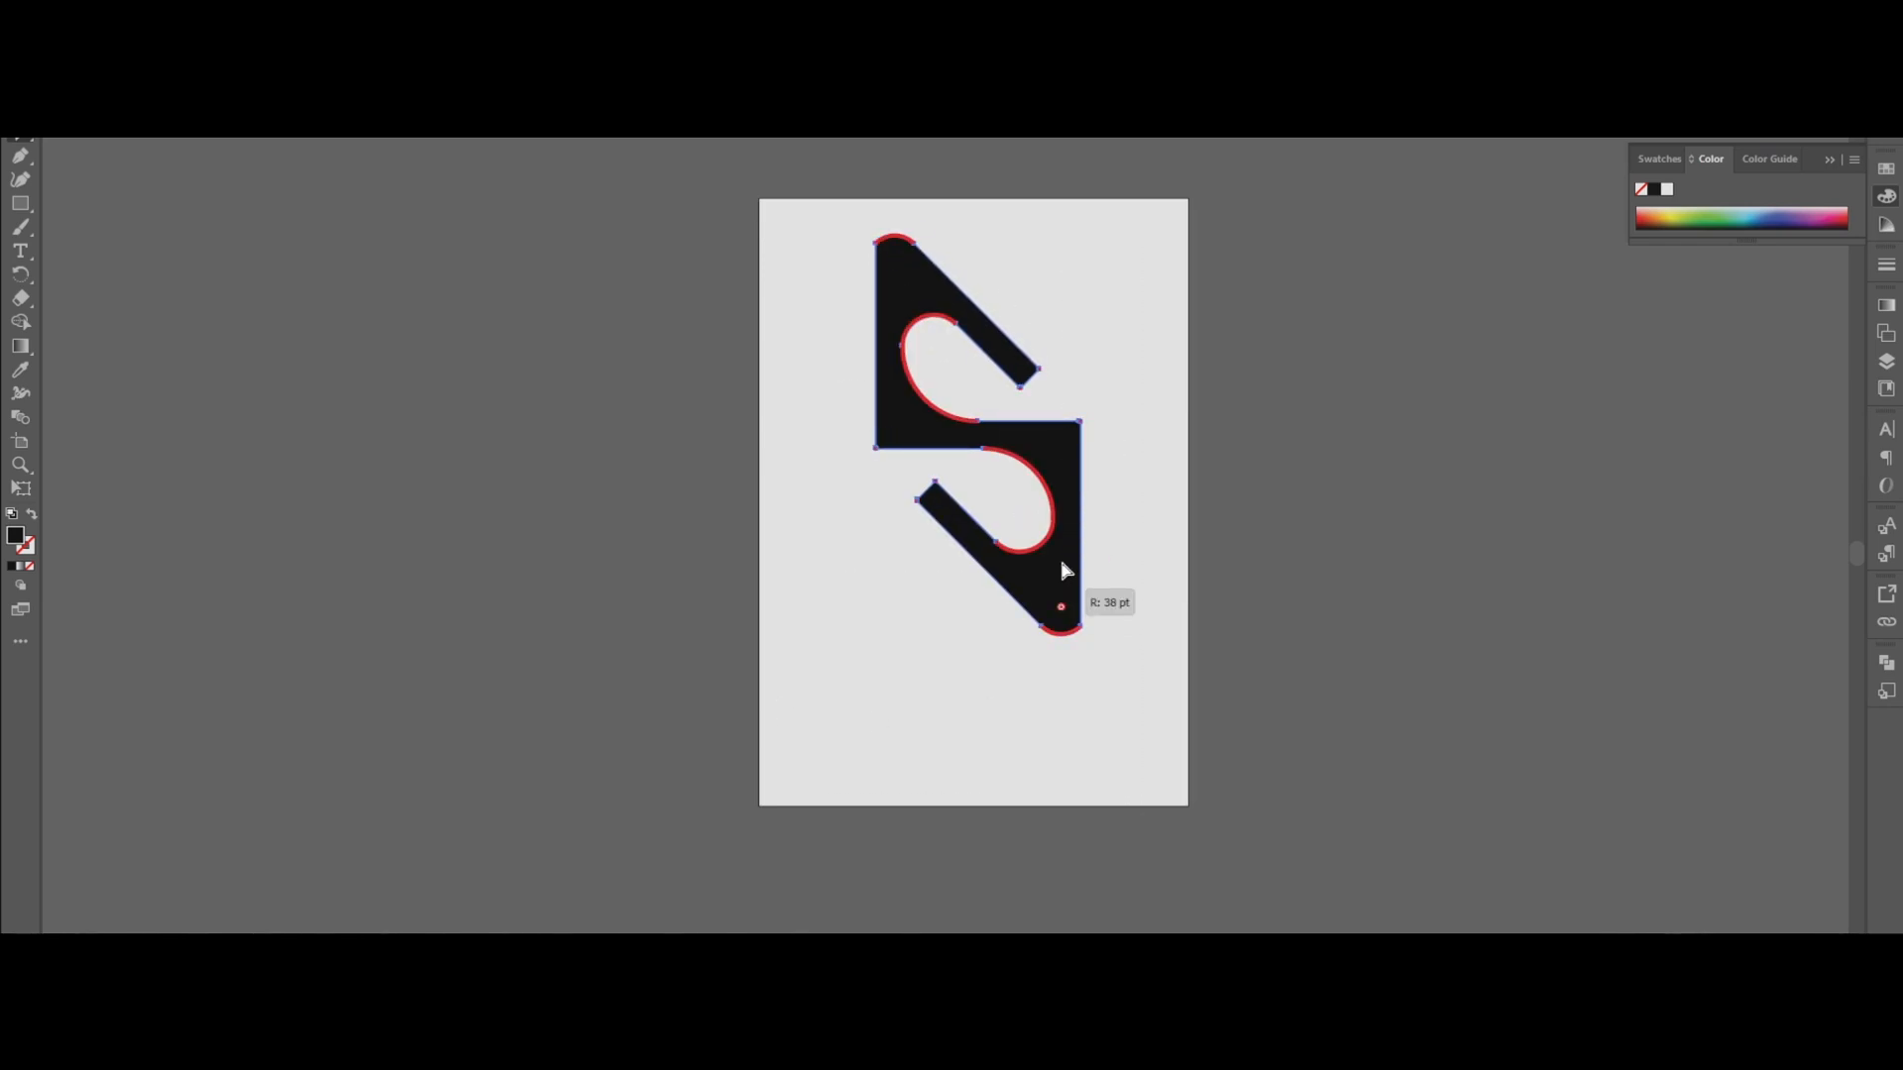
{"action": "left_click_drag", "start_coordinate": [1054, 483], "coordinate": [1023, 526]}
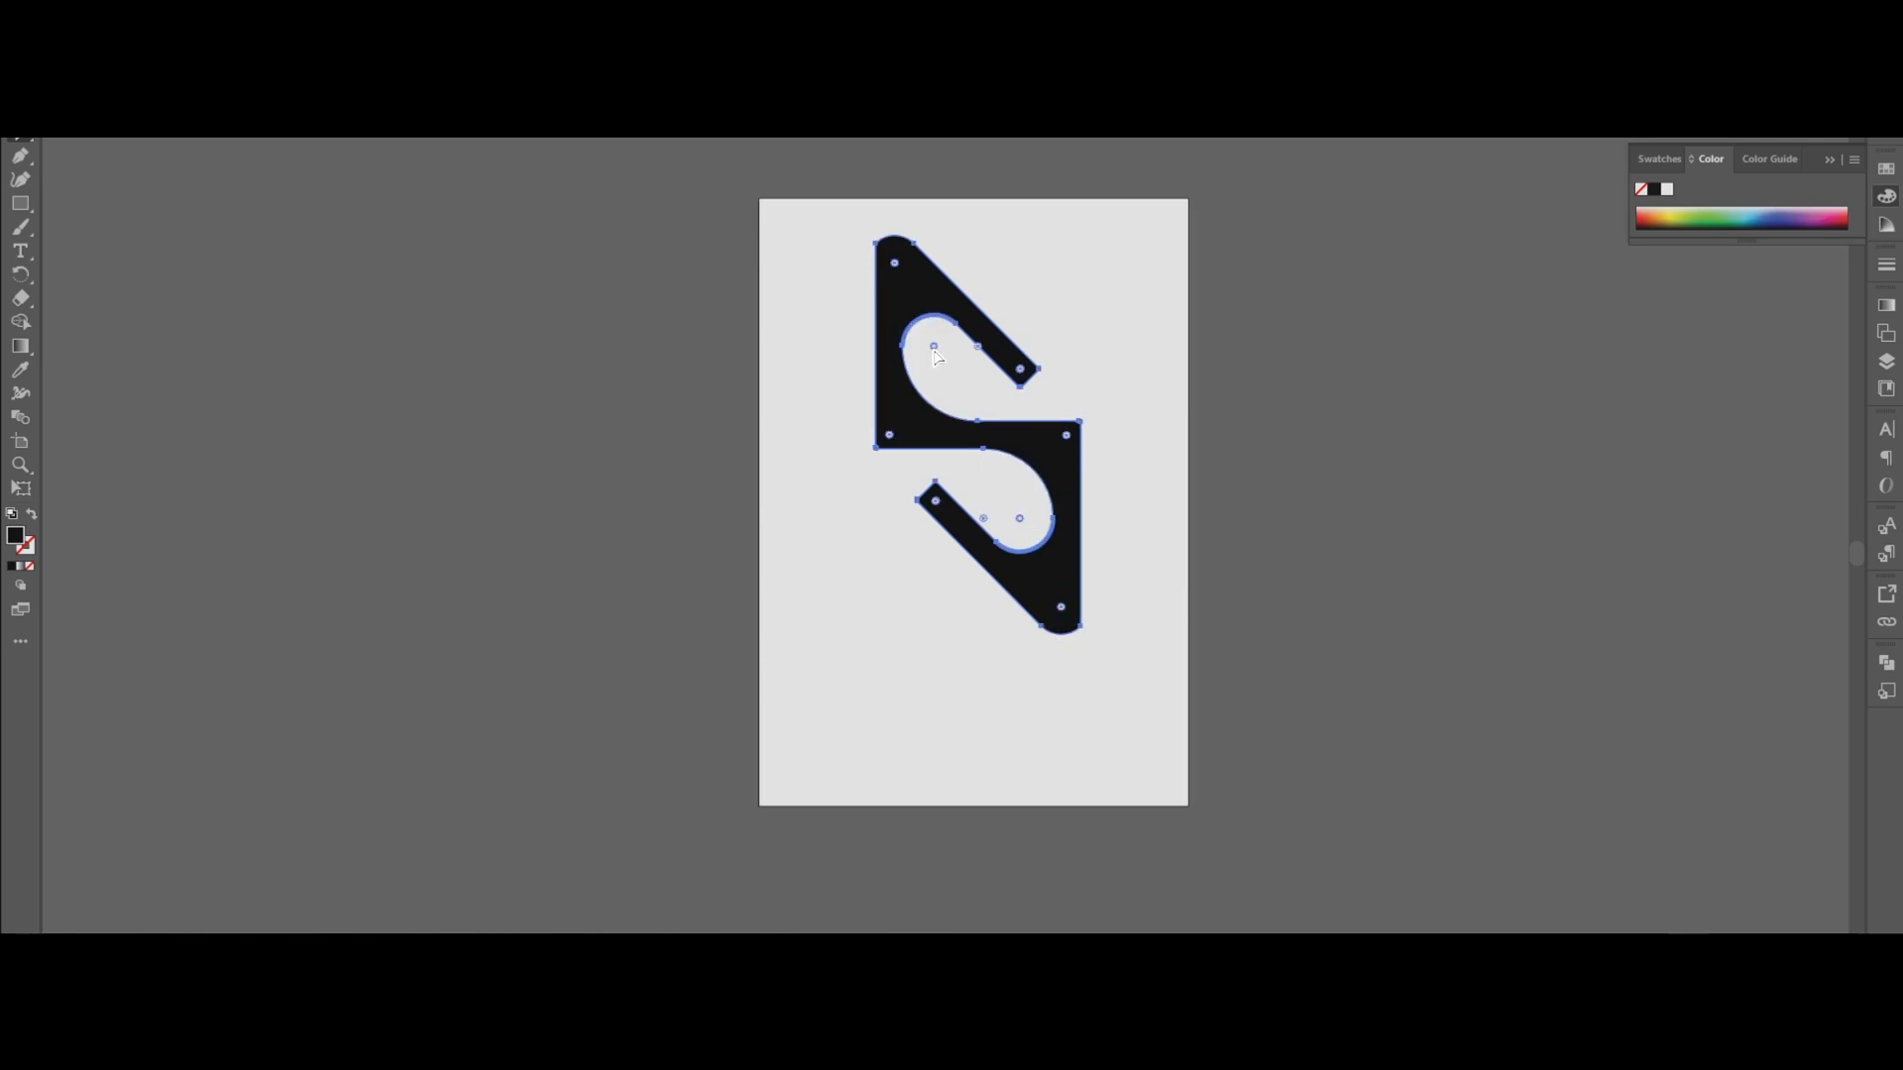
{"action": "left_click_drag", "start_coordinate": [934, 352], "coordinate": [1057, 524]}
{"action": "left_click_drag", "start_coordinate": [1068, 446], "coordinate": [1140, 404]}
{"action": "left_click", "coordinate": [1130, 622]}
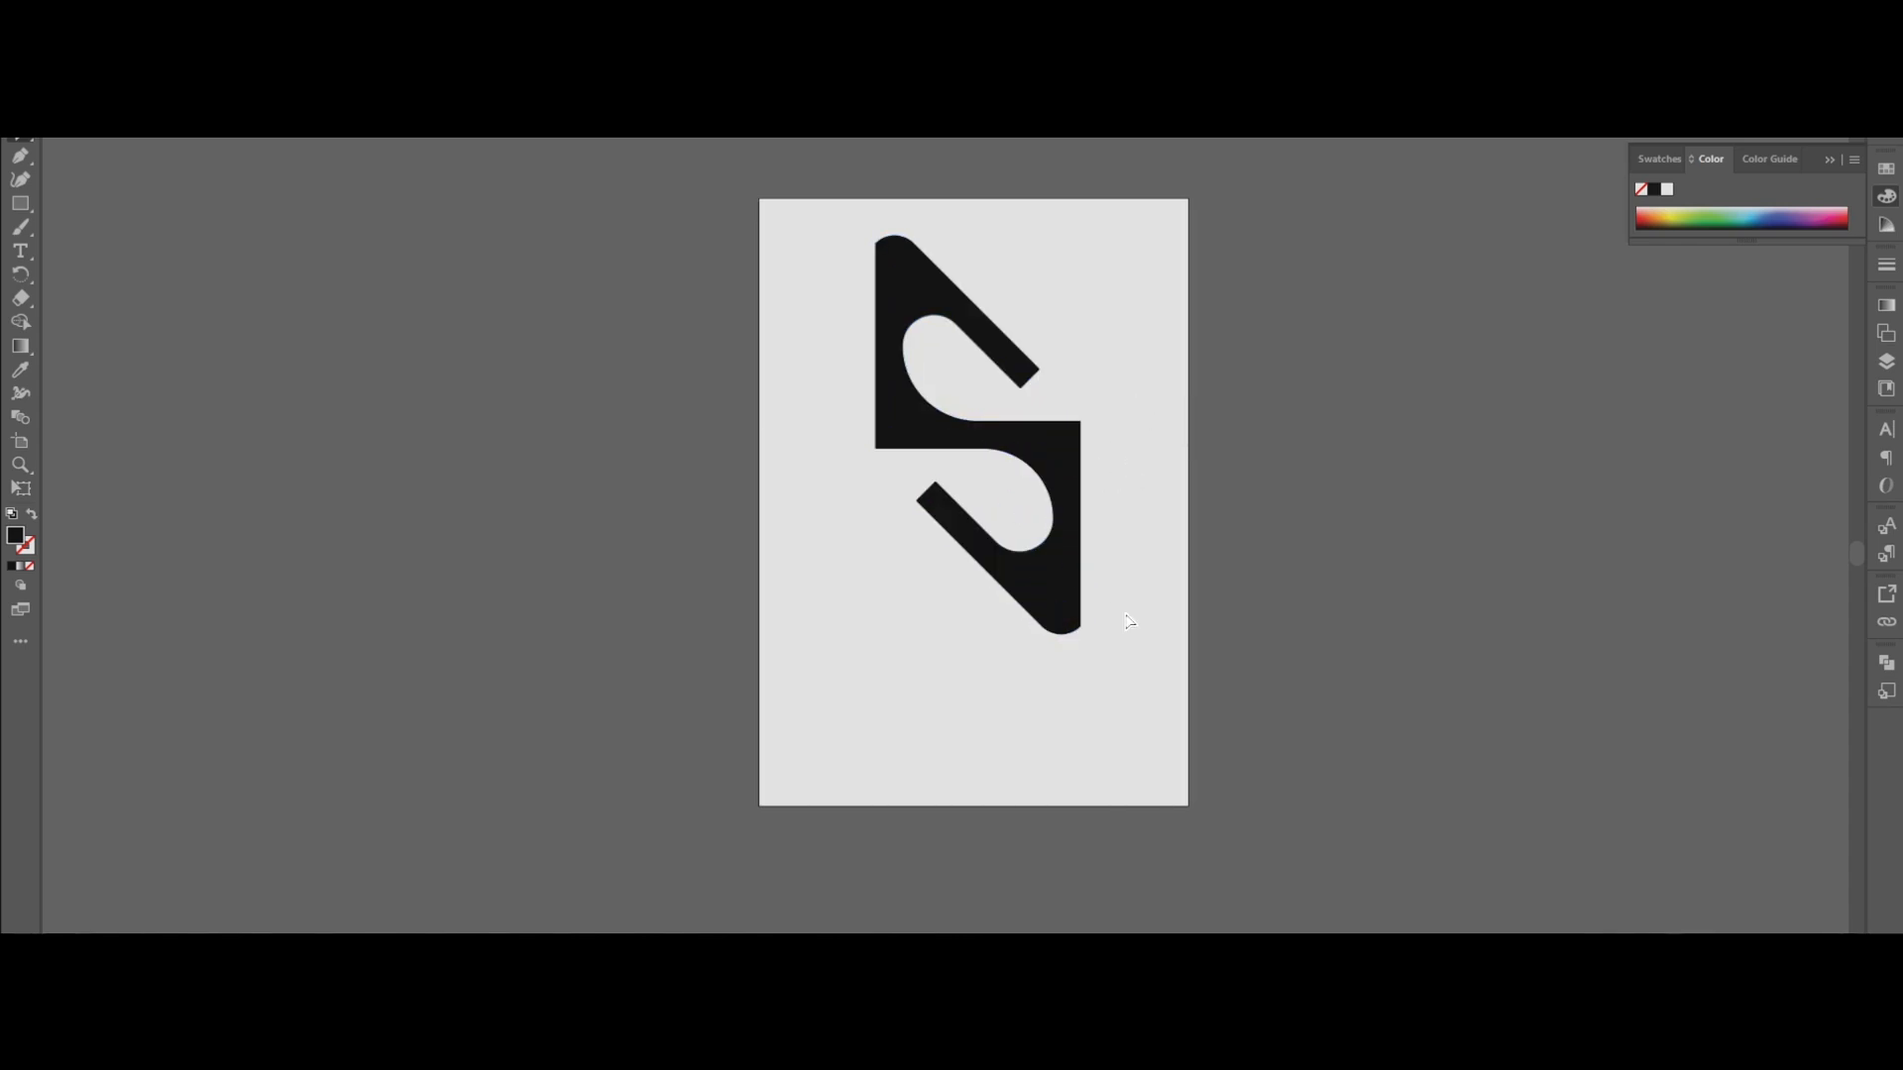
Change the fill of the whole S from black to a bright red.
{"action": "key", "text": "ctrl+a"}
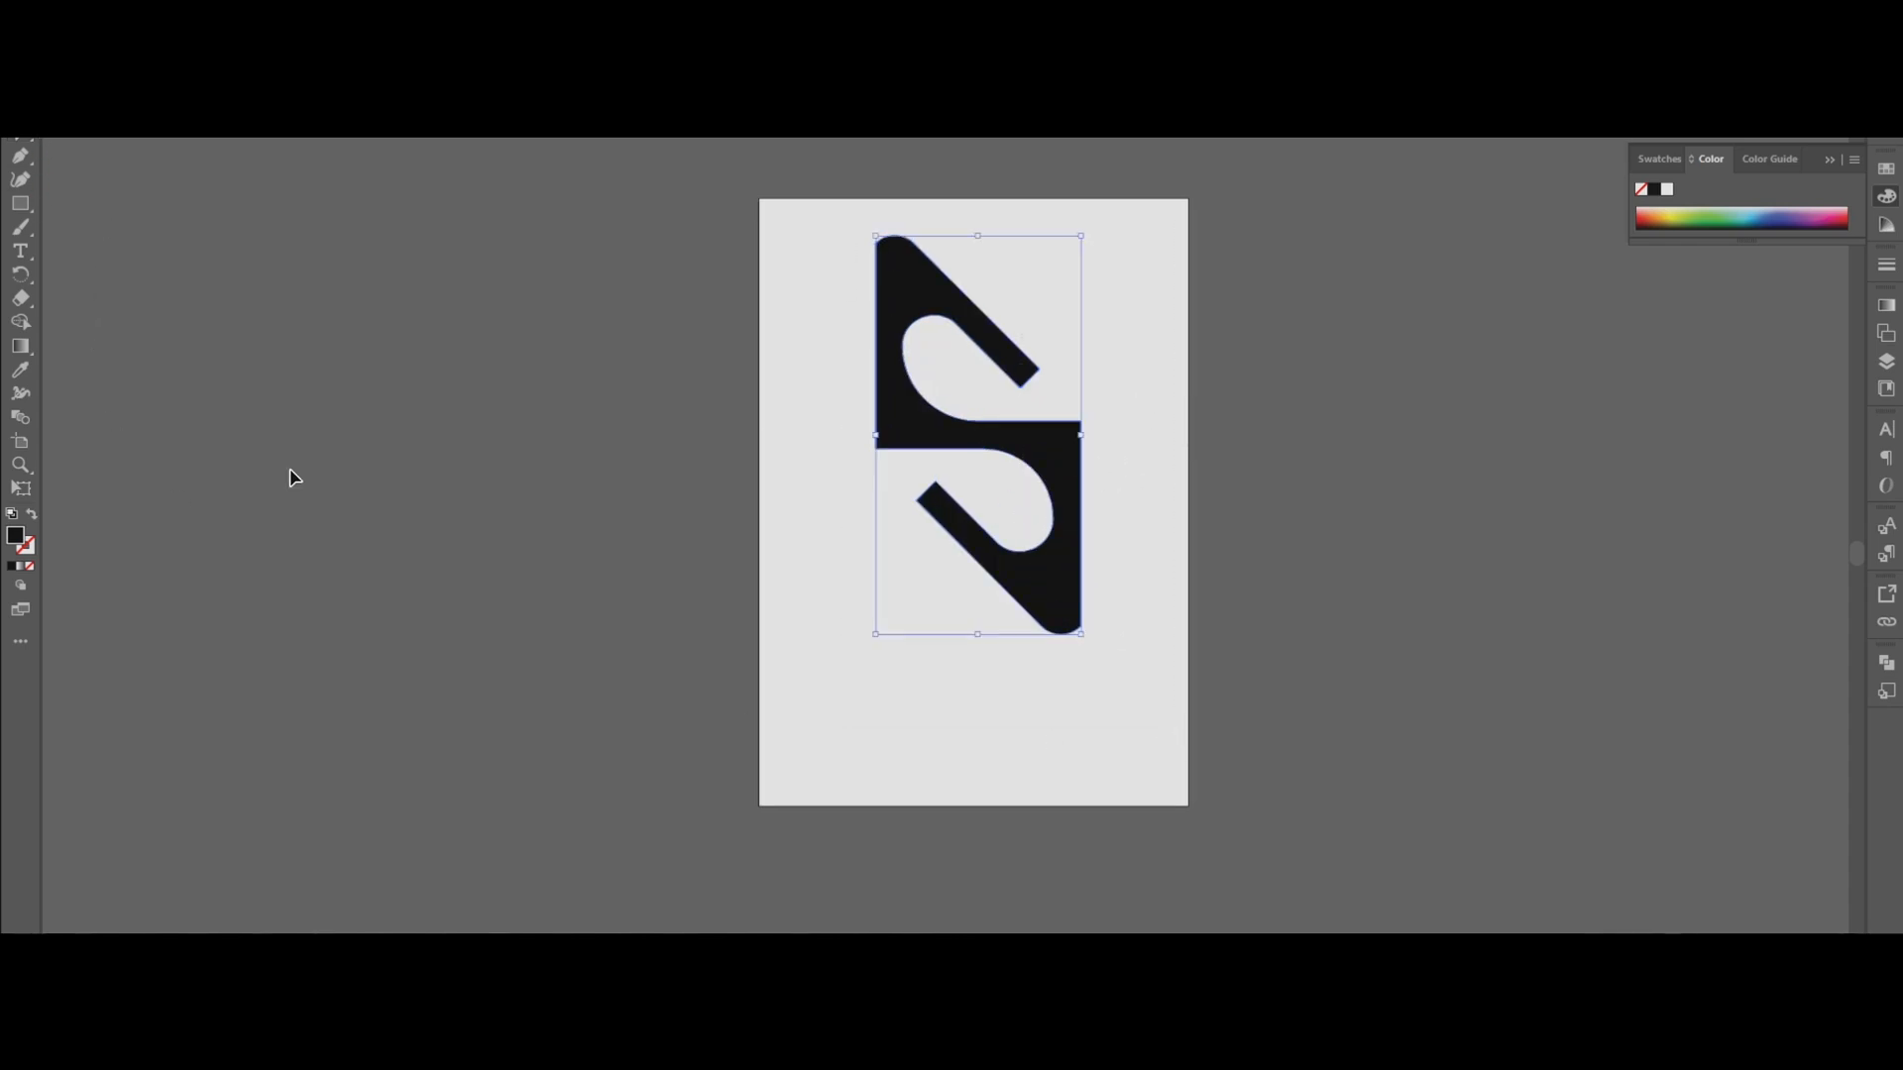
{"action": "double_click", "coordinate": [17, 541]}
{"action": "left_click_drag", "start_coordinate": [450, 472], "coordinate": [561, 286]}
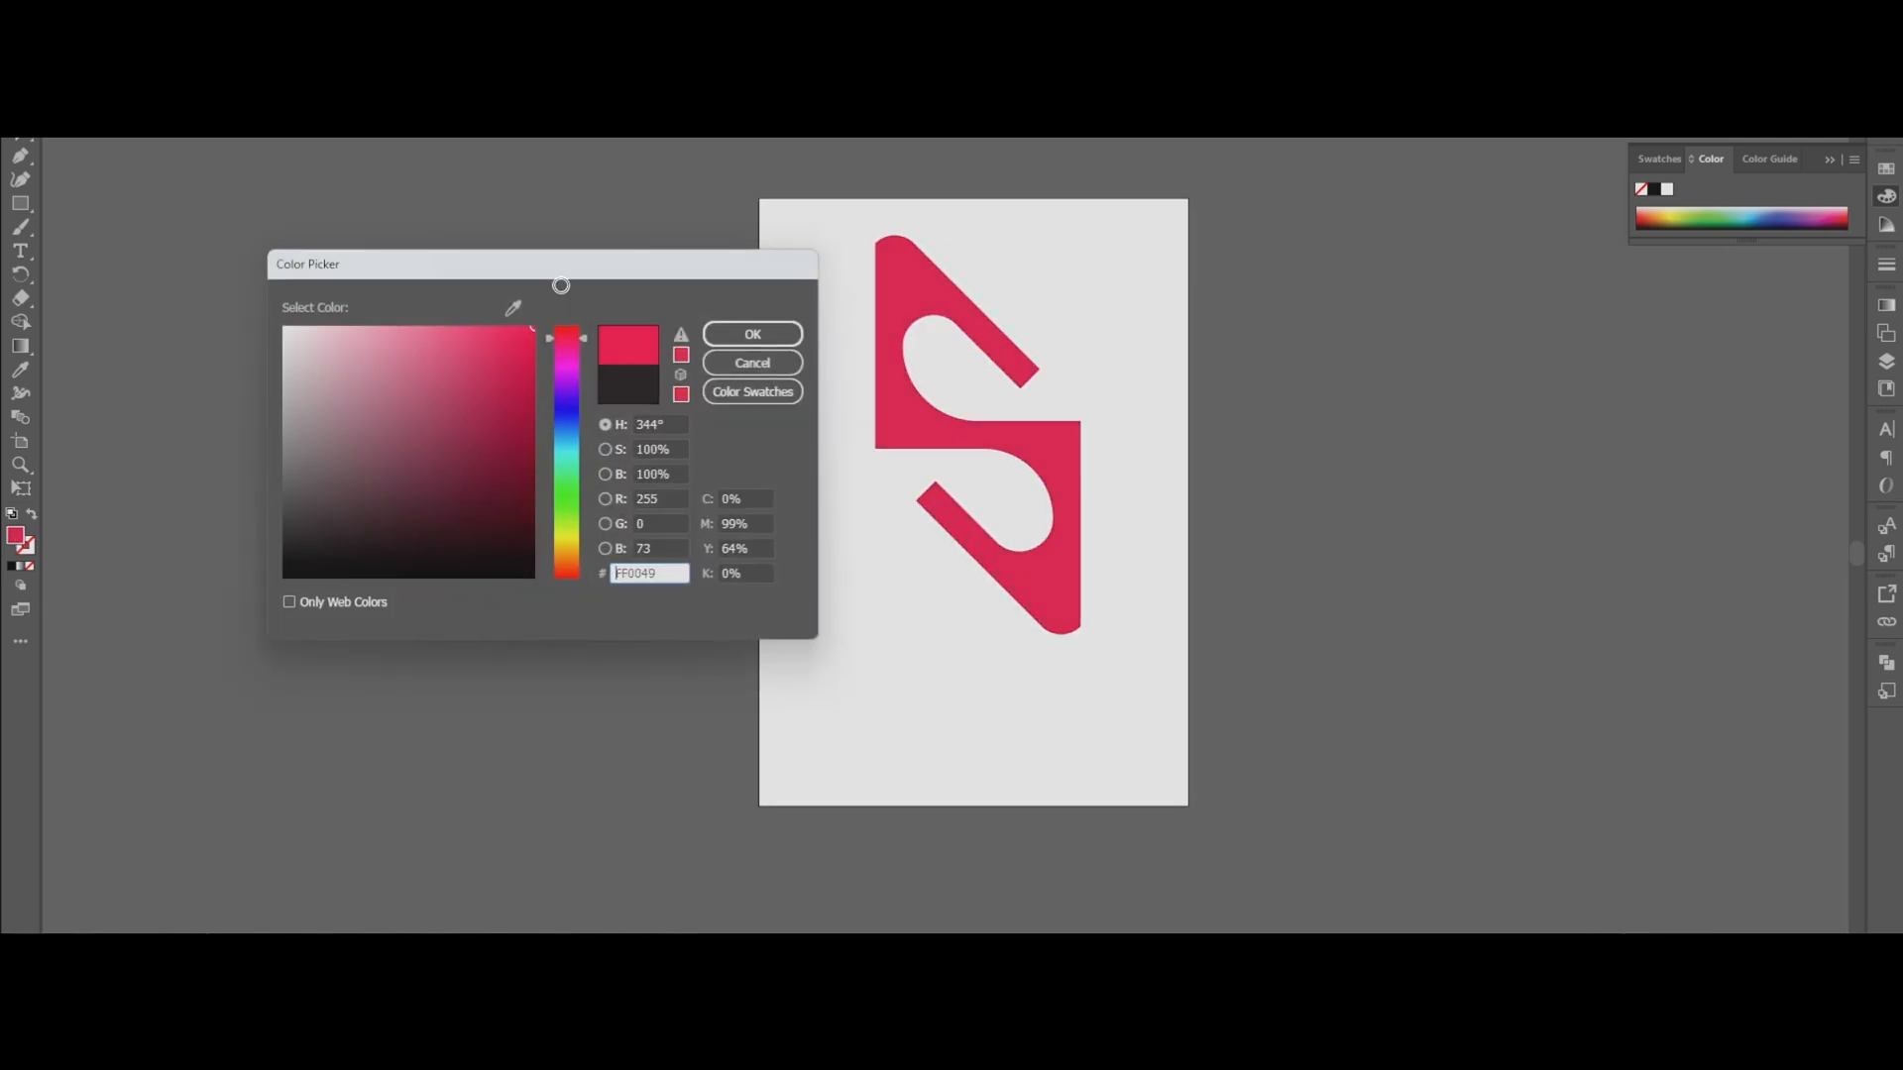
{"action": "left_click", "coordinate": [681, 396]}
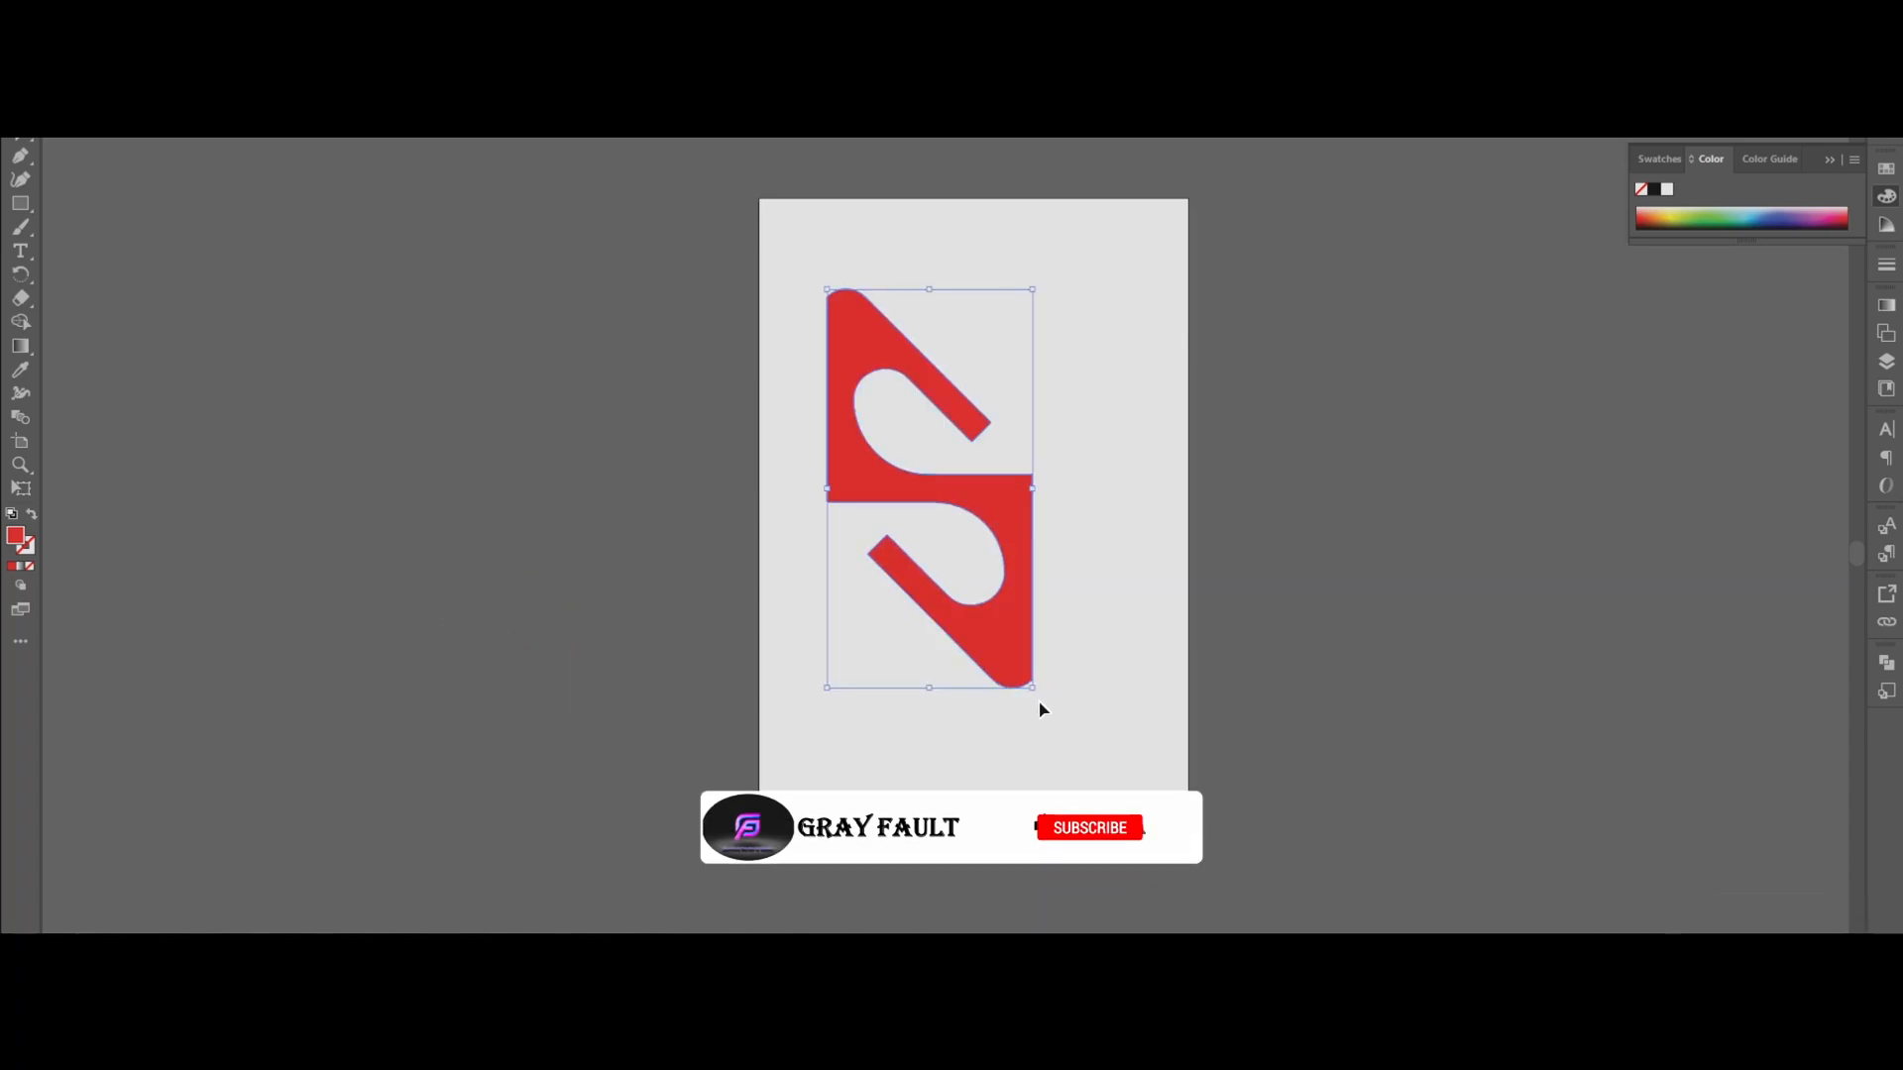
Scale the red S down proportionally and place it in the upper middle of the artboard.
{"action": "mouse_move", "coordinate": [1041, 710]}
{"action": "left_mouse_down"}
{"action": "mouse_move", "coordinate": [1114, 433]}
{"action": "mouse_move", "coordinate": [1031, 689]}
{"action": "left_mouse_up"}
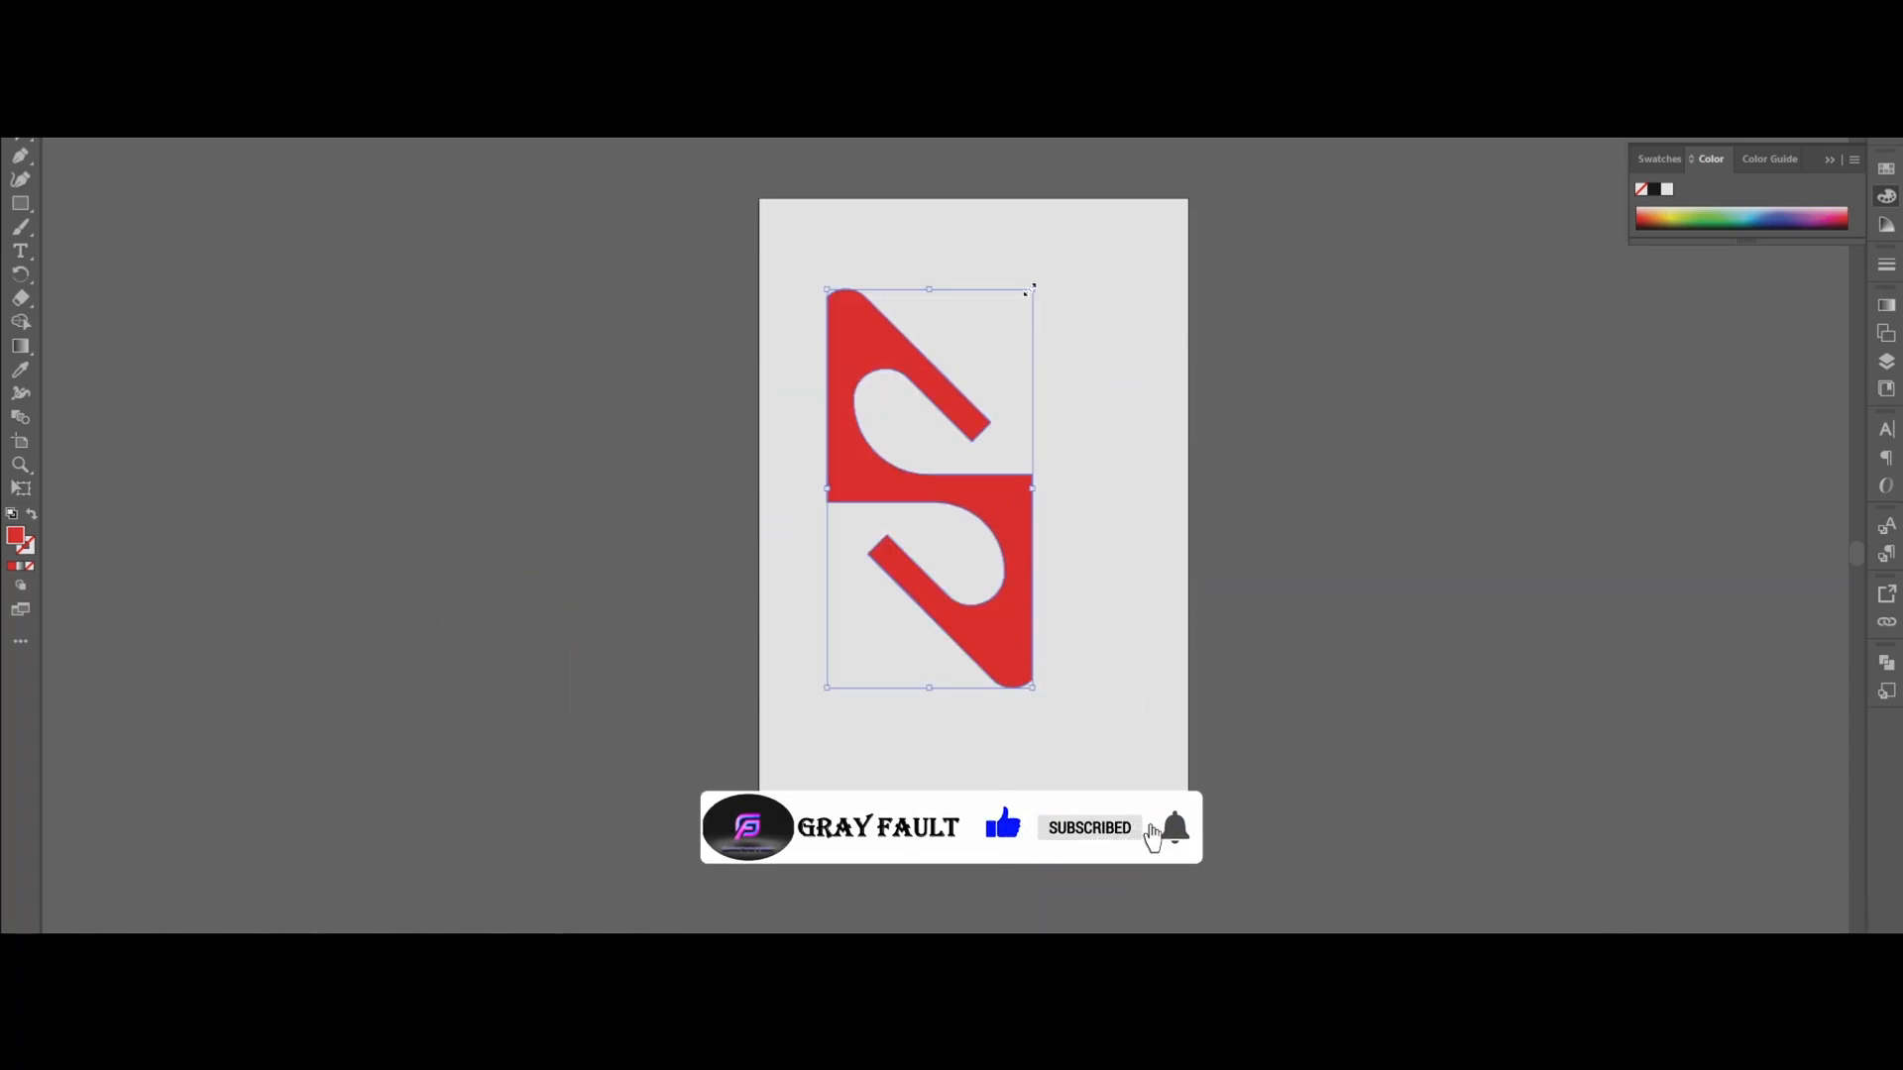
{"action": "left_click_drag", "start_coordinate": [1030, 289], "coordinate": [940, 398]}
{"action": "left_click_drag", "start_coordinate": [914, 577], "coordinate": [999, 355]}
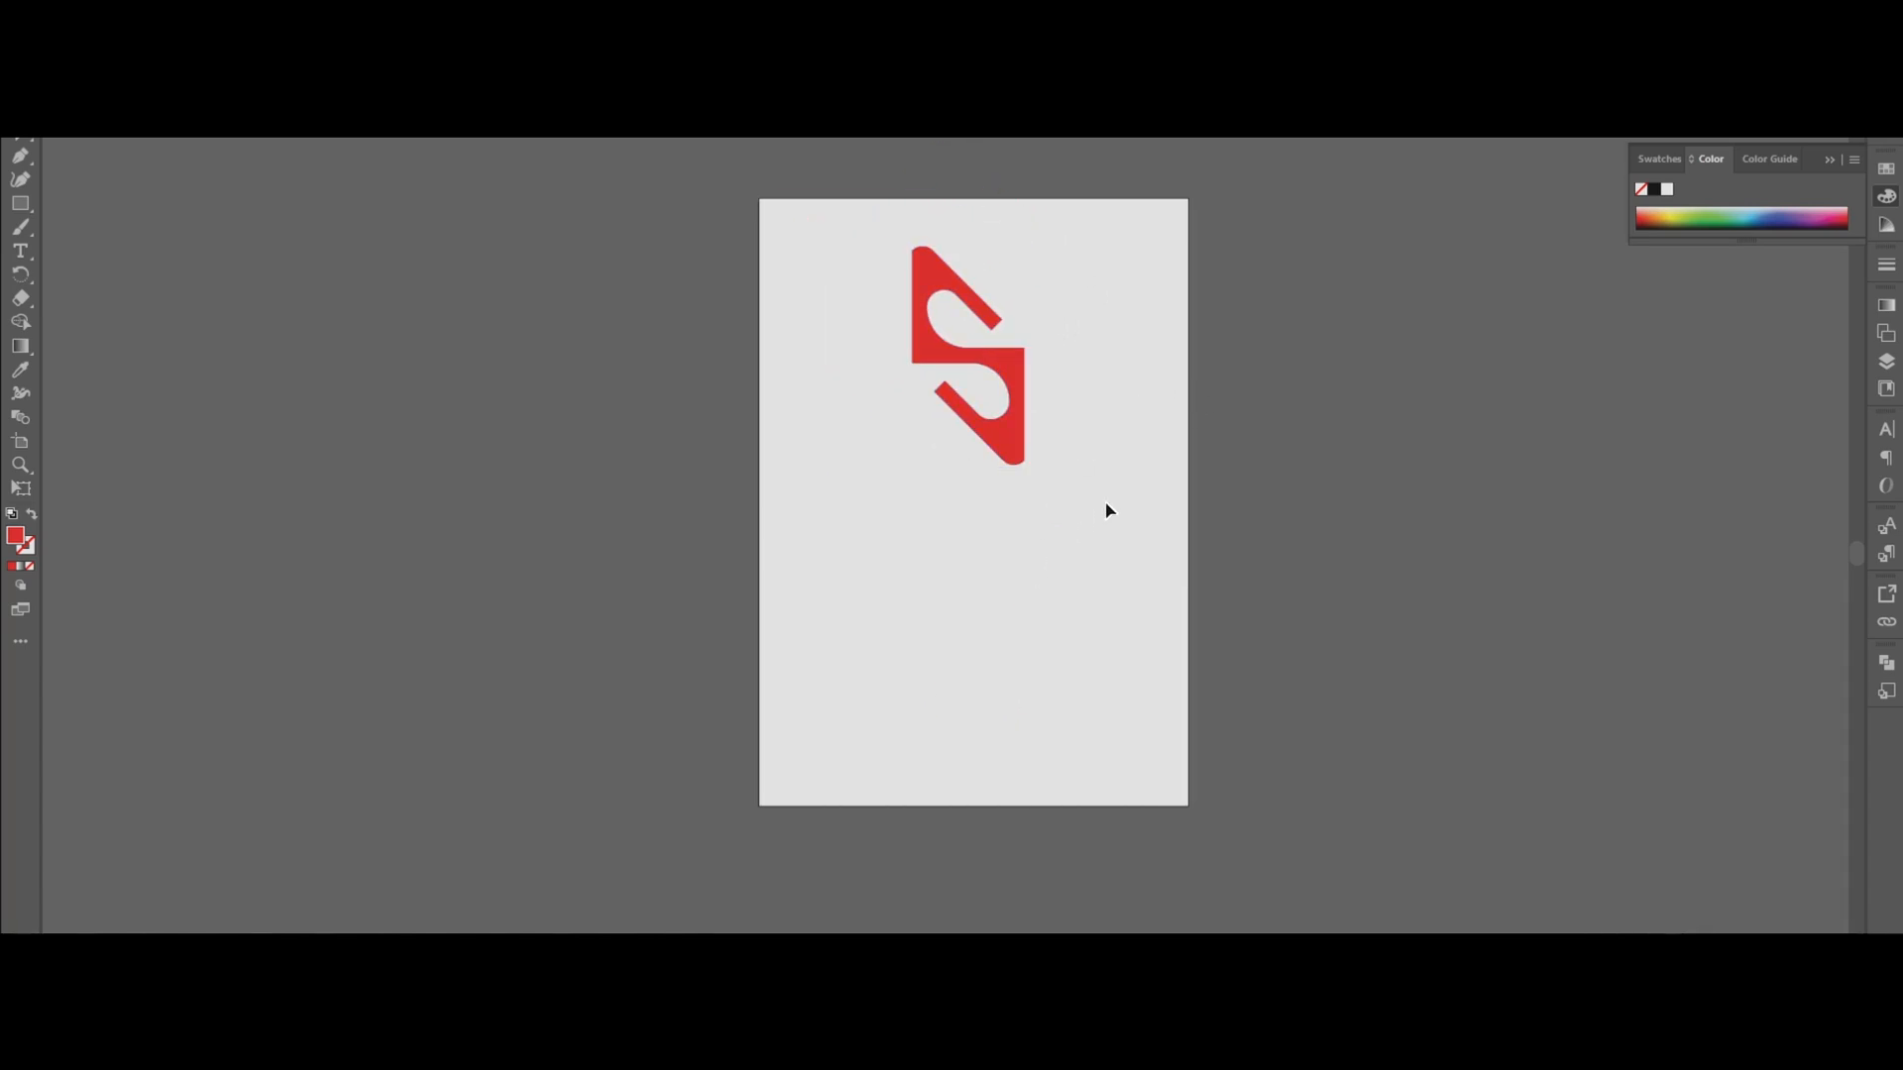
{"action": "mouse_move", "coordinate": [1025, 464]}
{"action": "left_mouse_down"}
{"action": "mouse_move", "coordinate": [1119, 649]}
{"action": "mouse_move", "coordinate": [995, 455]}
{"action": "left_mouse_up"}
{"action": "left_click", "coordinate": [1098, 606]}
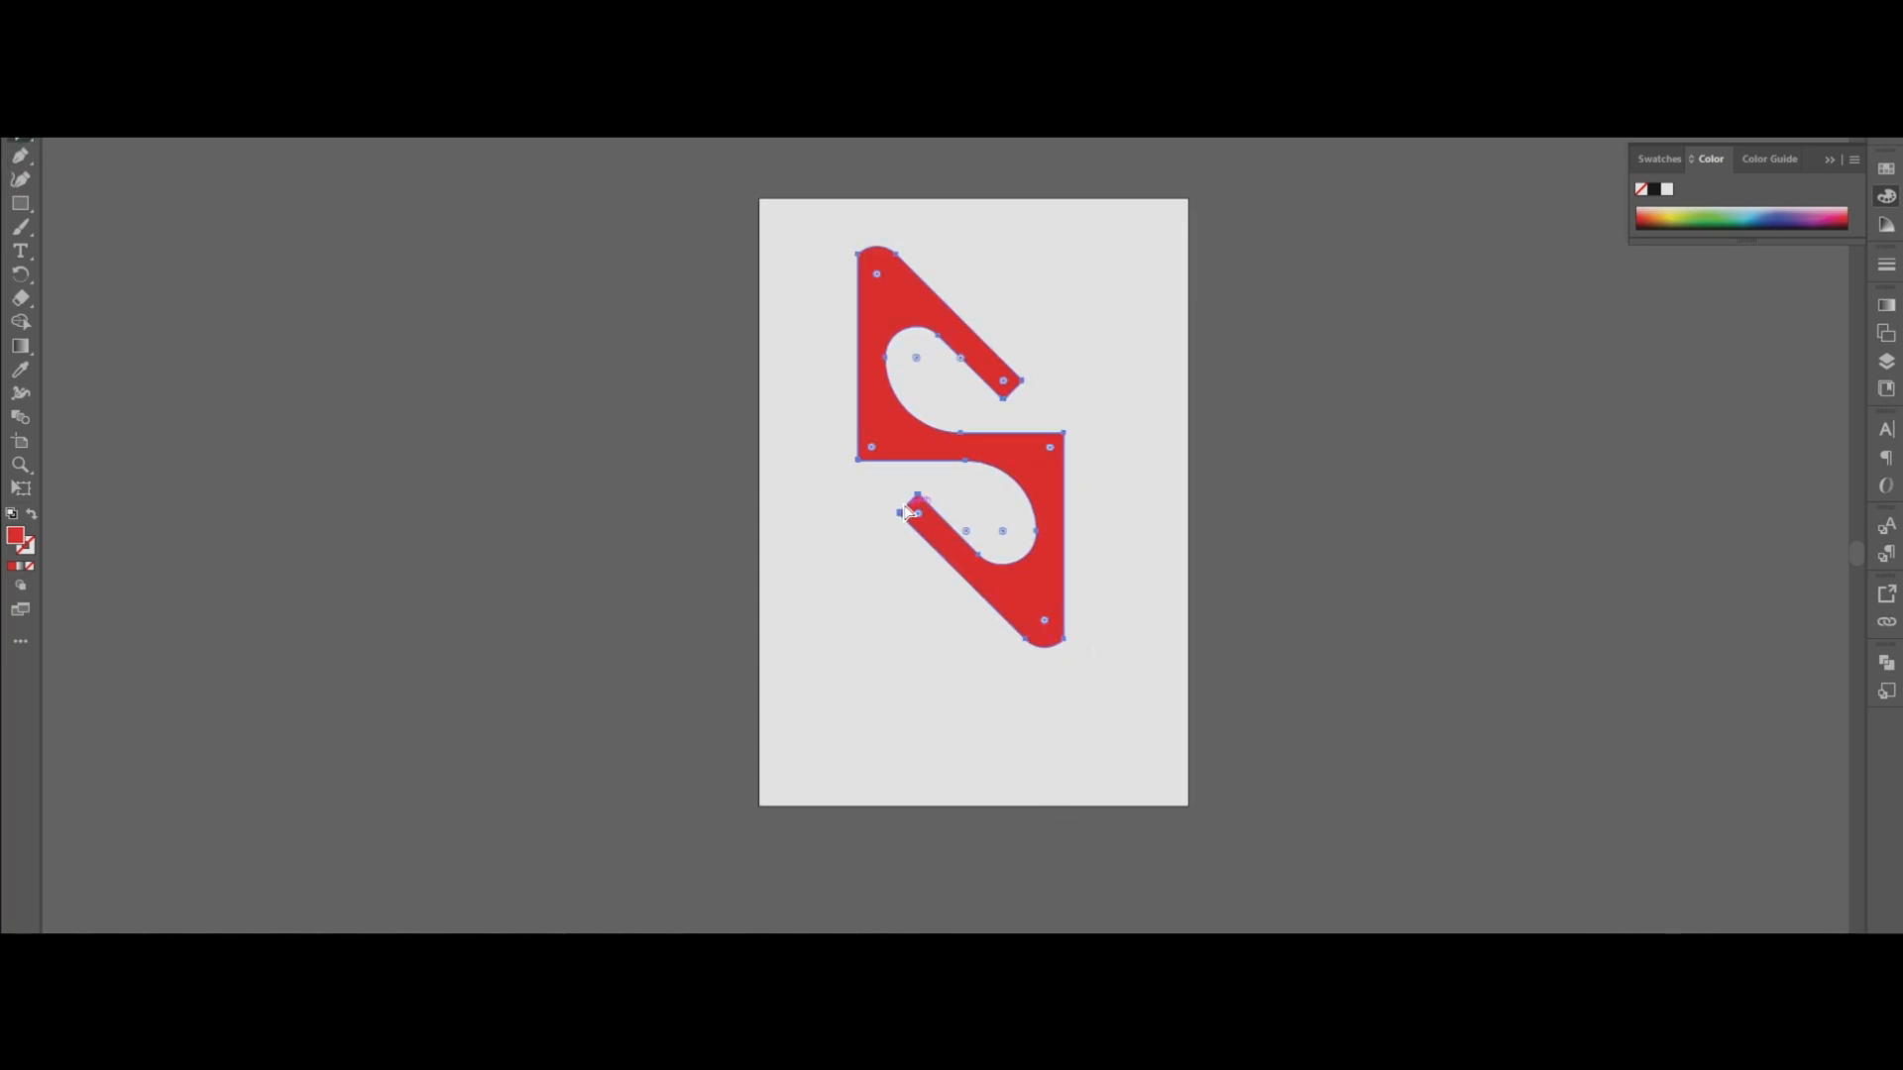
Reshape the free end of the lower diagonal by moving its anchor points so it runs nearly parallel to the middle bar.
{"action": "mouse_move", "coordinate": [912, 513]}
{"action": "left_mouse_down"}
{"action": "mouse_move", "coordinate": [942, 532]}
{"action": "mouse_move", "coordinate": [926, 527]}
{"action": "left_mouse_up"}
{"action": "key", "text": "a"}
{"action": "scroll", "coordinate": [926, 528], "scroll_direction": "up", "scroll_amount": 5}
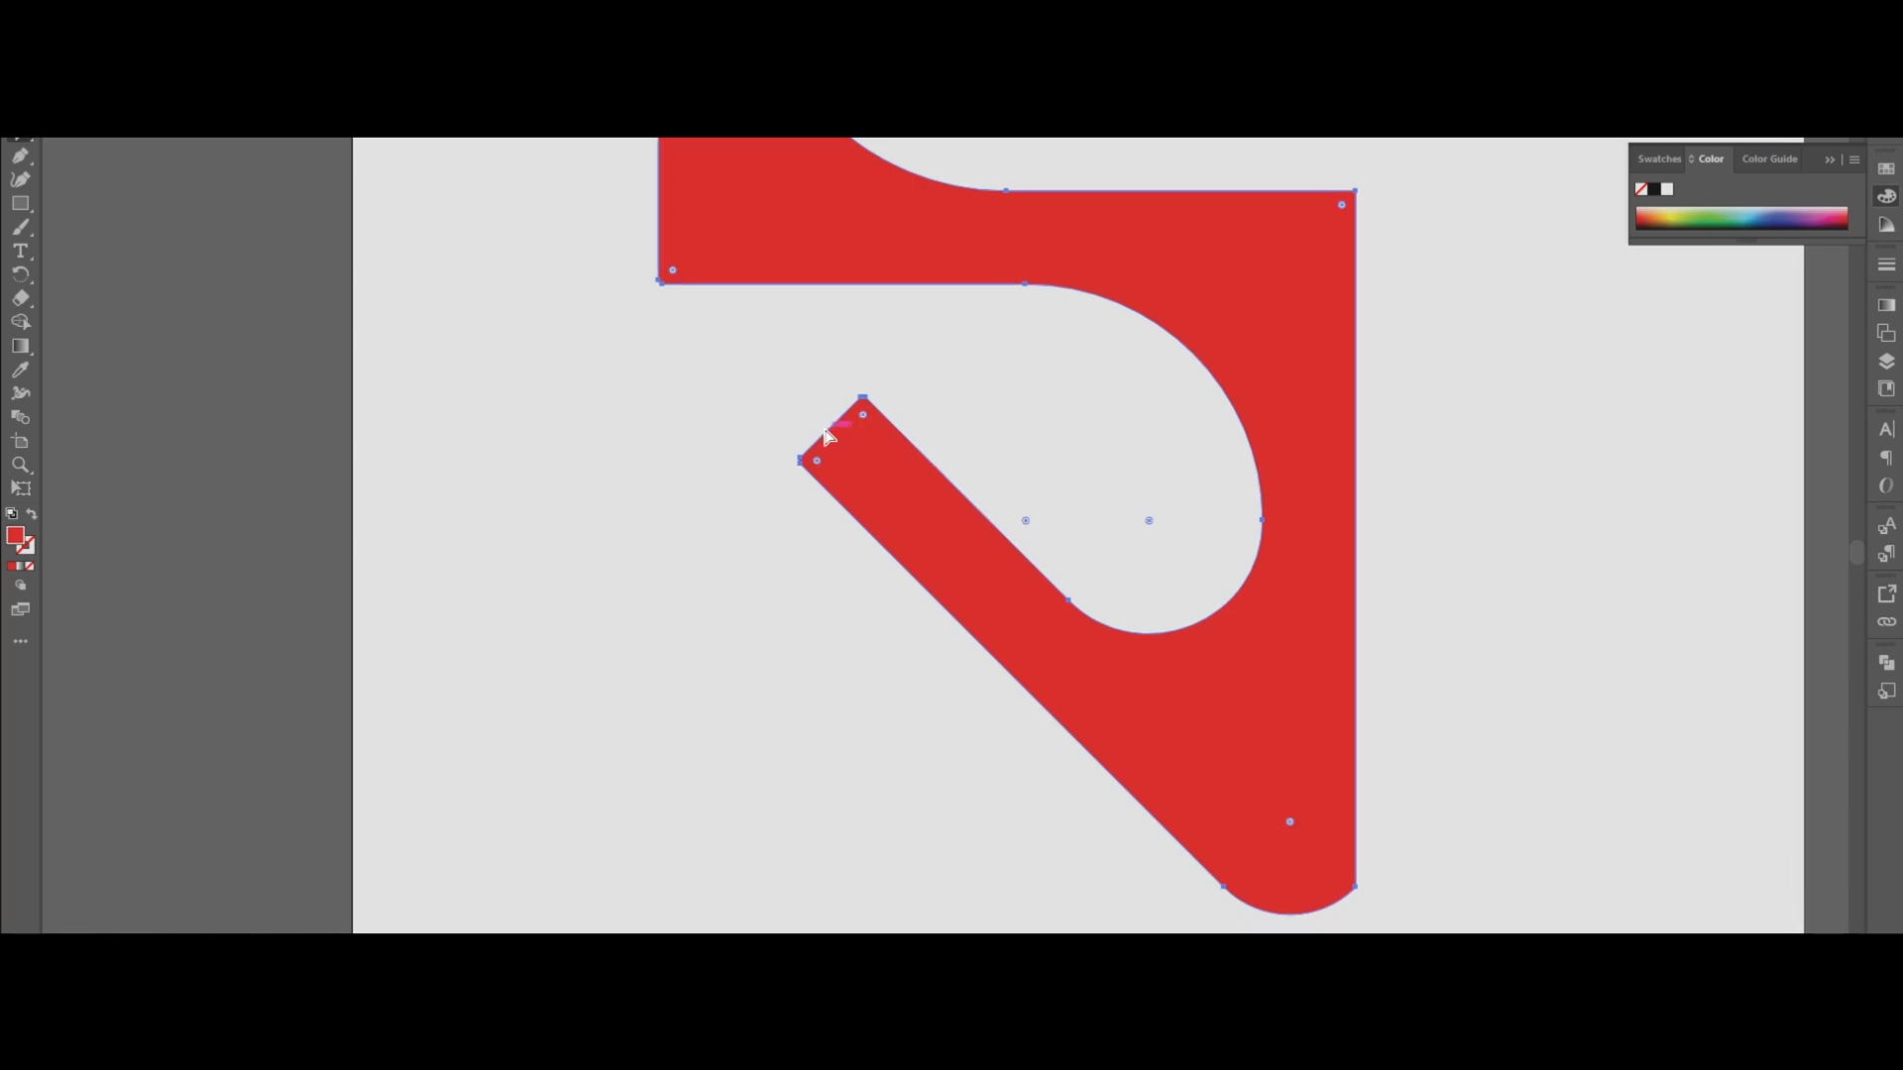
{"action": "left_click_drag", "start_coordinate": [831, 436], "coordinate": [790, 324]}
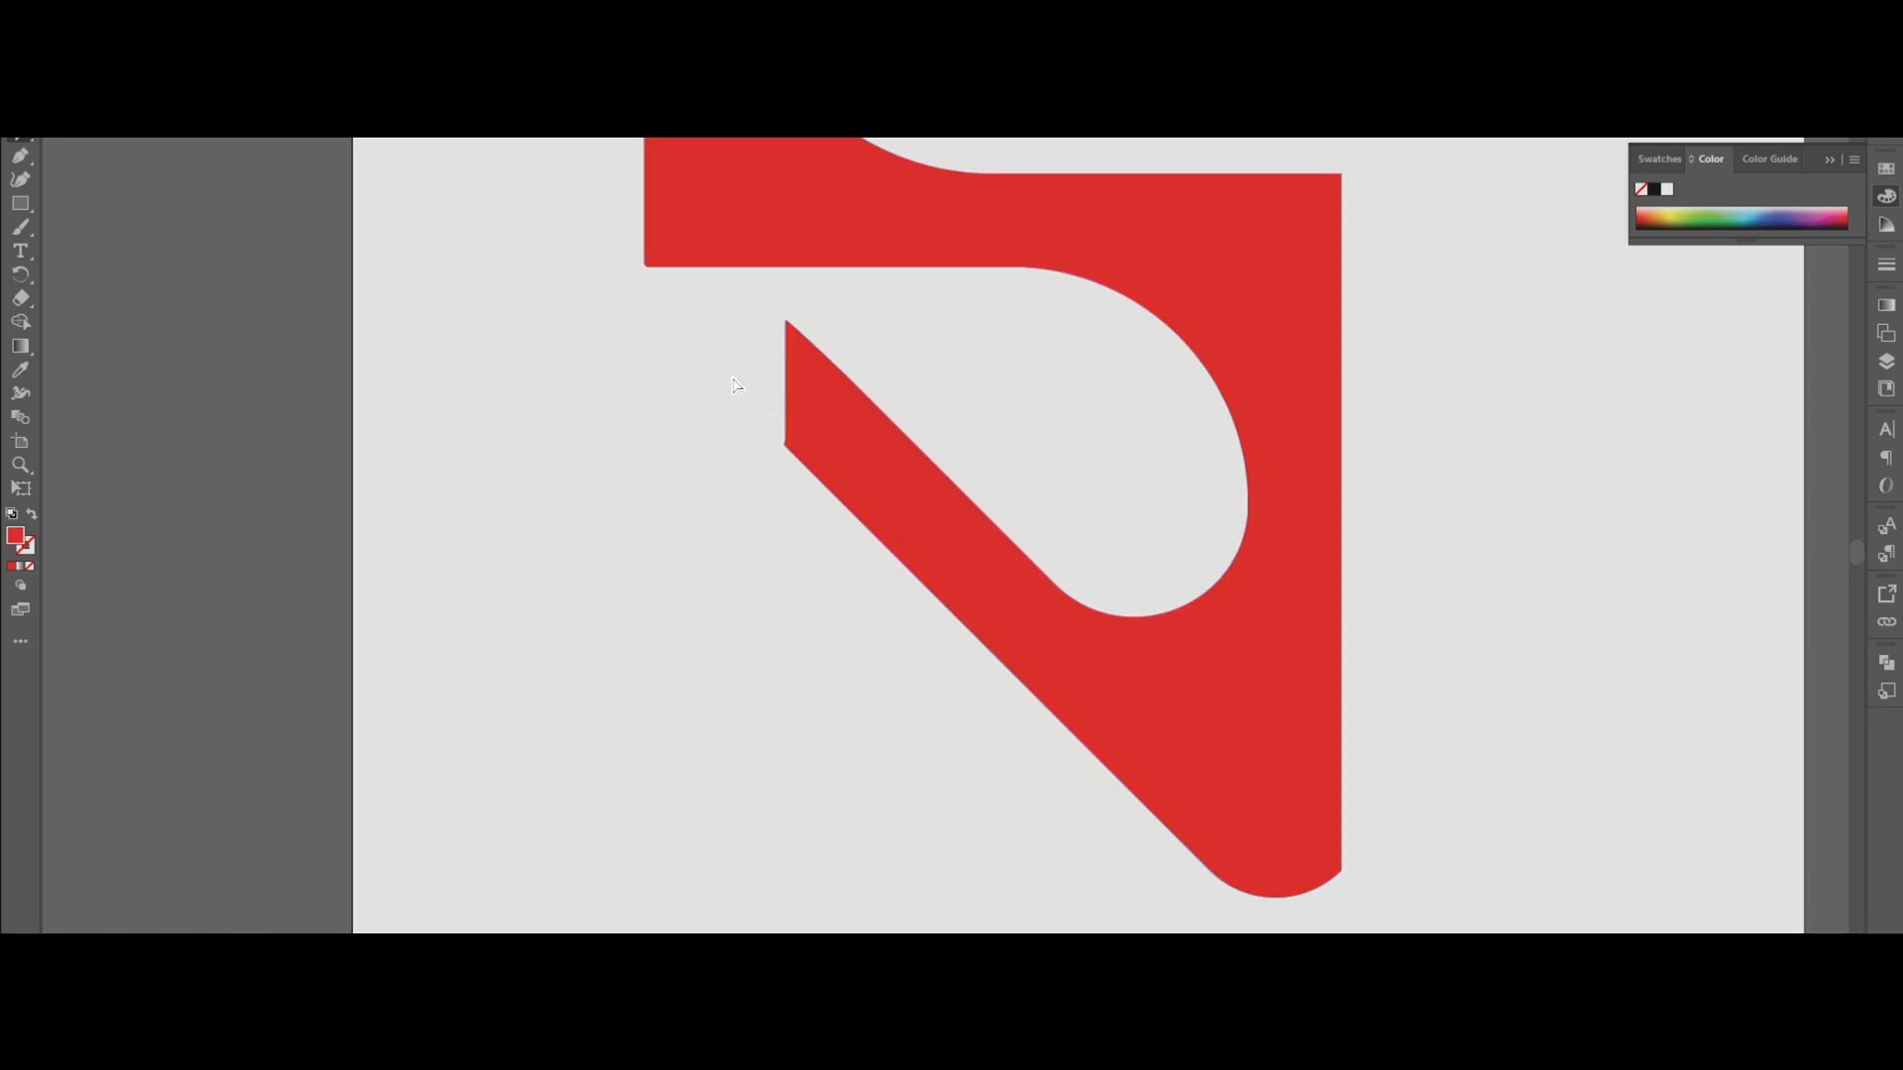
{"action": "left_click_drag", "start_coordinate": [786, 442], "coordinate": [700, 284]}
{"action": "left_click", "coordinate": [1256, 667], "text": "alt"}
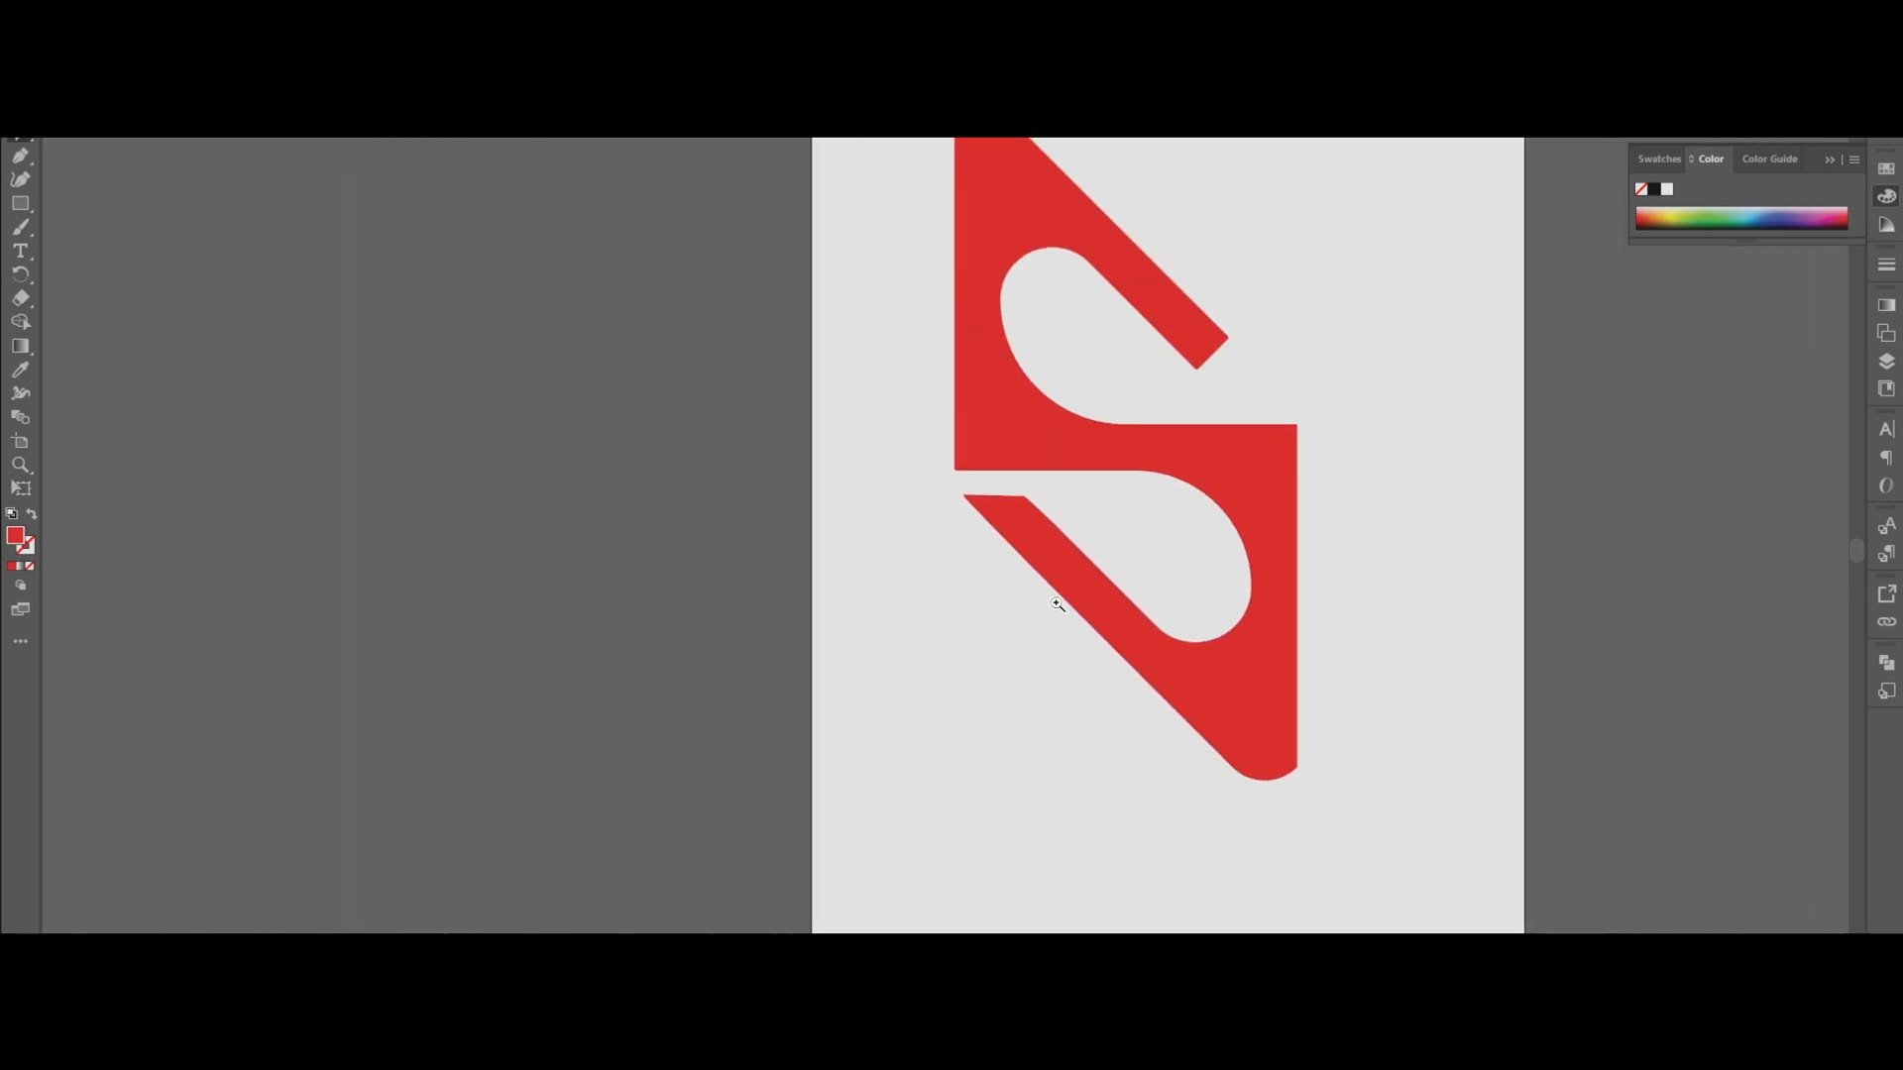
{"action": "left_click", "coordinate": [1226, 340]}
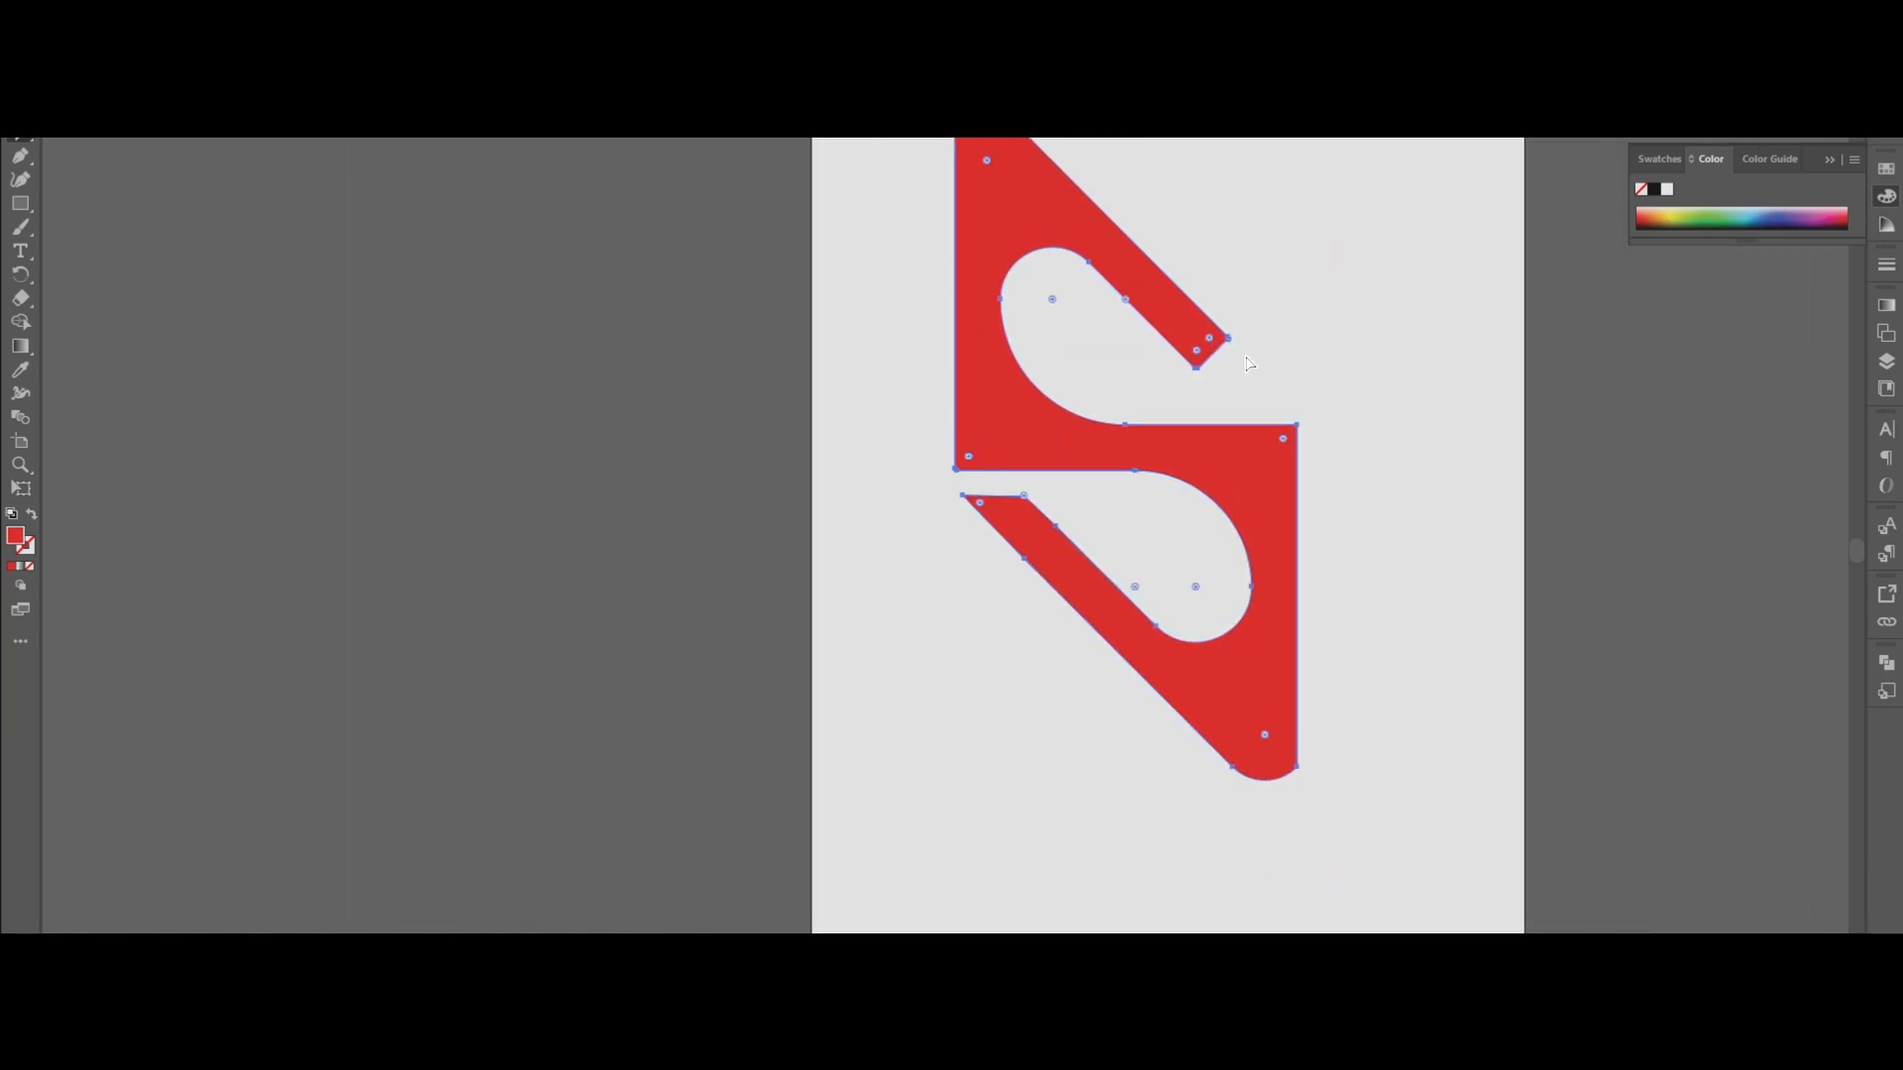
{"action": "left_click_drag", "start_coordinate": [1230, 339], "coordinate": [1261, 380]}
{"action": "key", "text": "ctrl+z"}
Extend the upper diagonal's two end anchors toward the middle bar so the end is cut horizontally.
{"action": "scroll", "coordinate": [1229, 340], "scroll_direction": "up", "scroll_amount": 3}
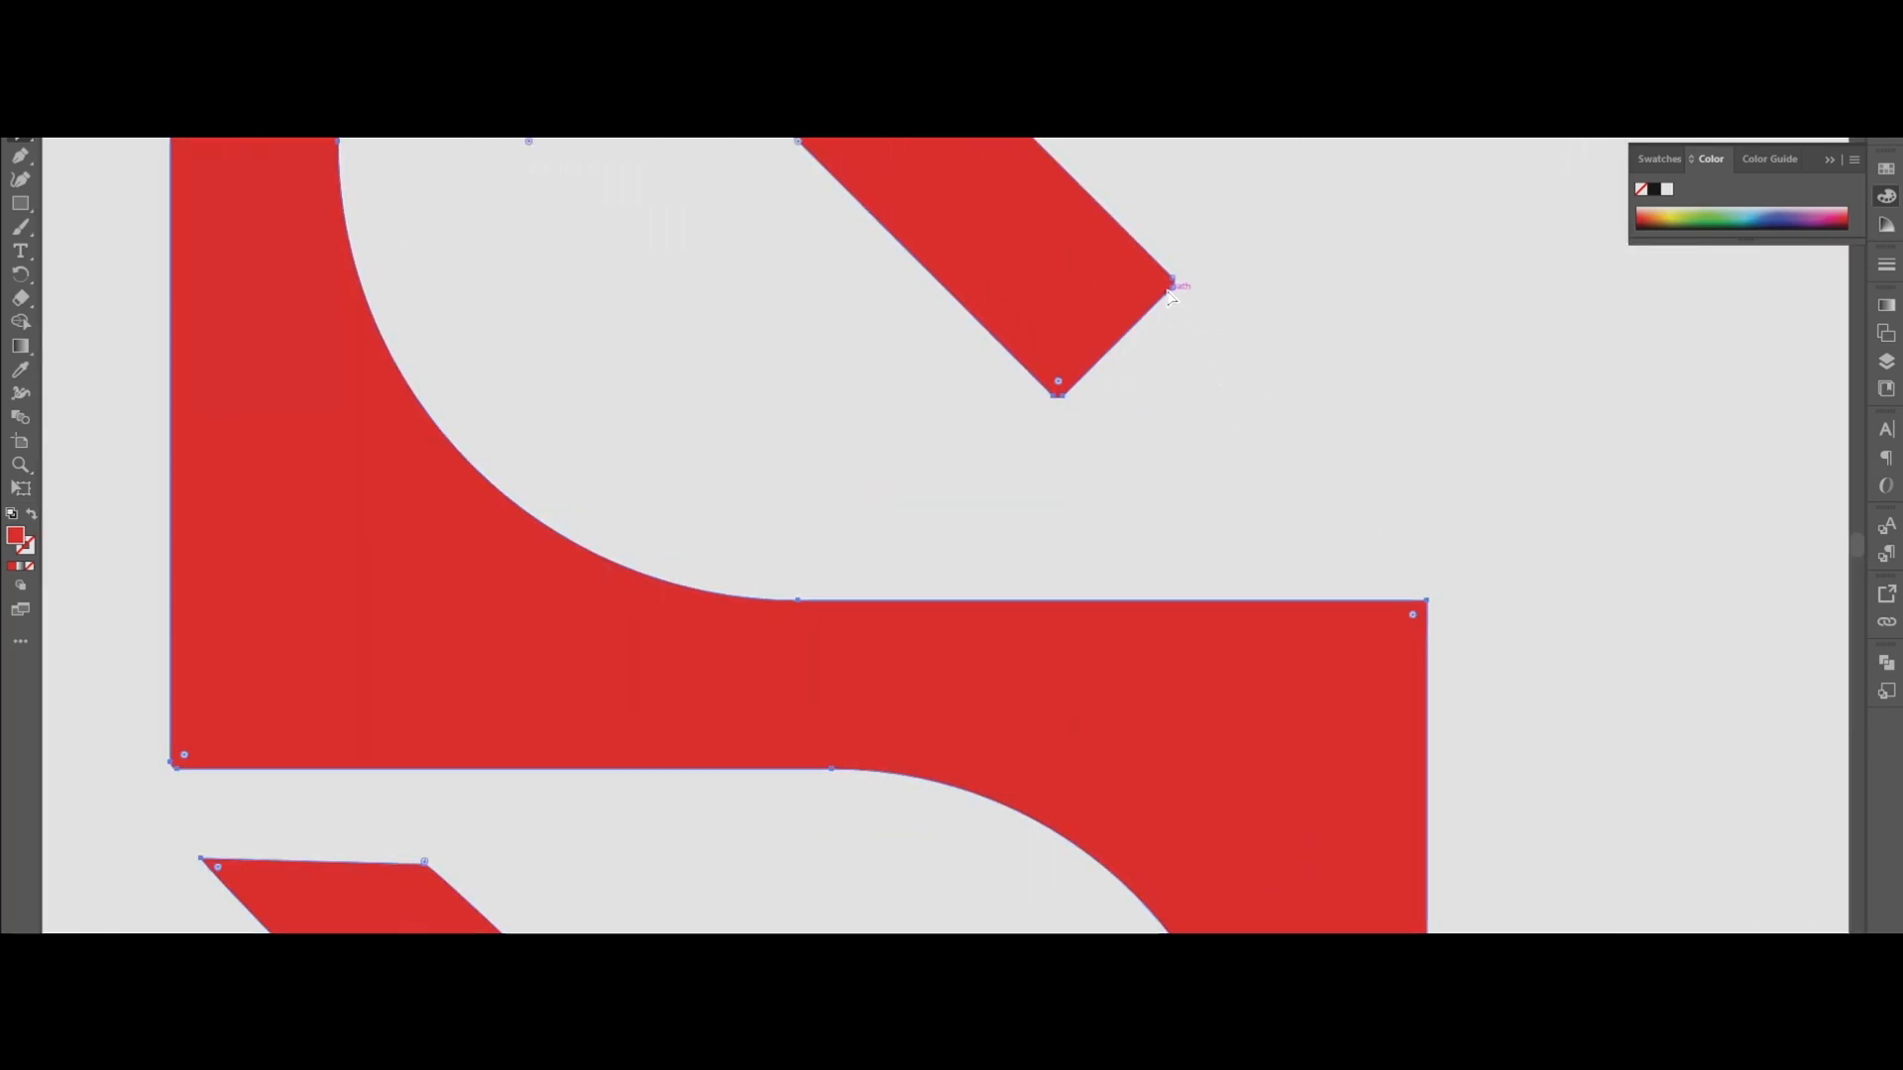
{"action": "left_click_drag", "start_coordinate": [1172, 288], "coordinate": [1407, 518]}
{"action": "left_click_drag", "start_coordinate": [1084, 418], "coordinate": [1162, 503]}
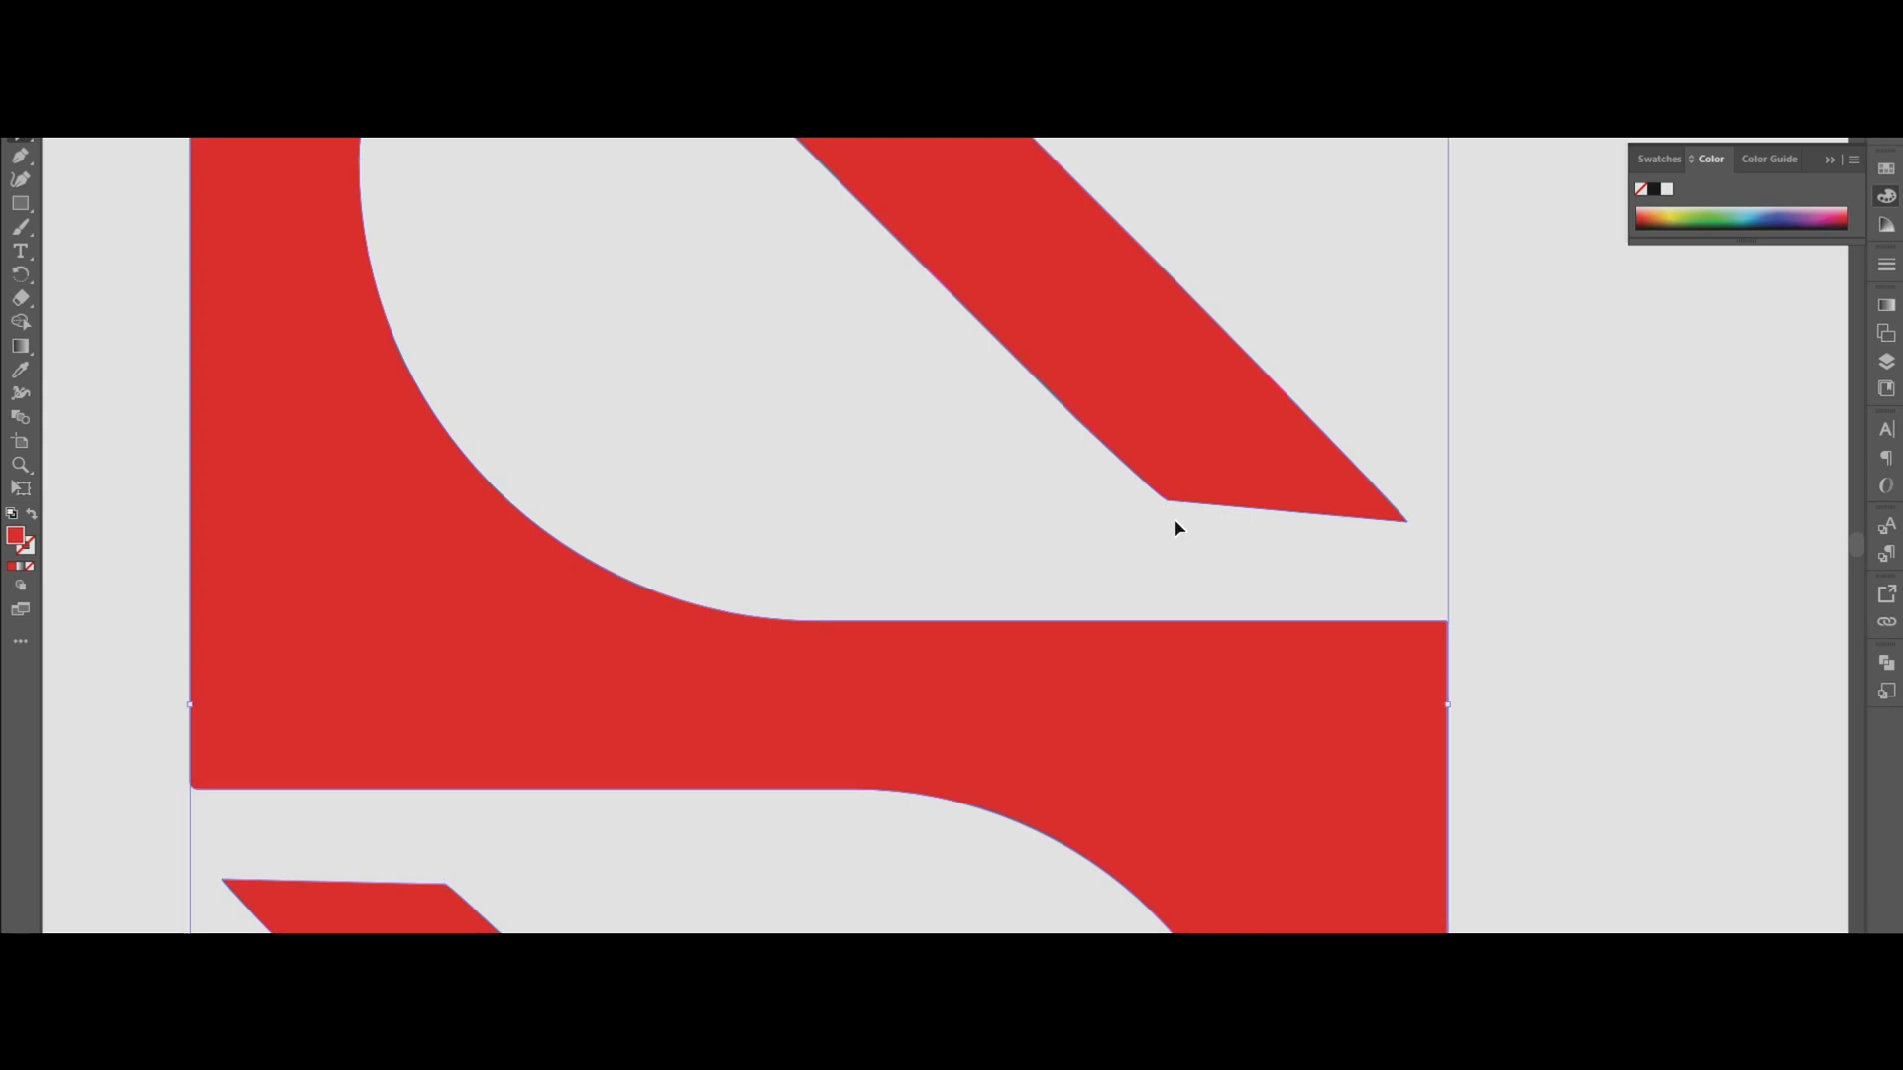
{"action": "left_click", "coordinate": [1202, 518]}
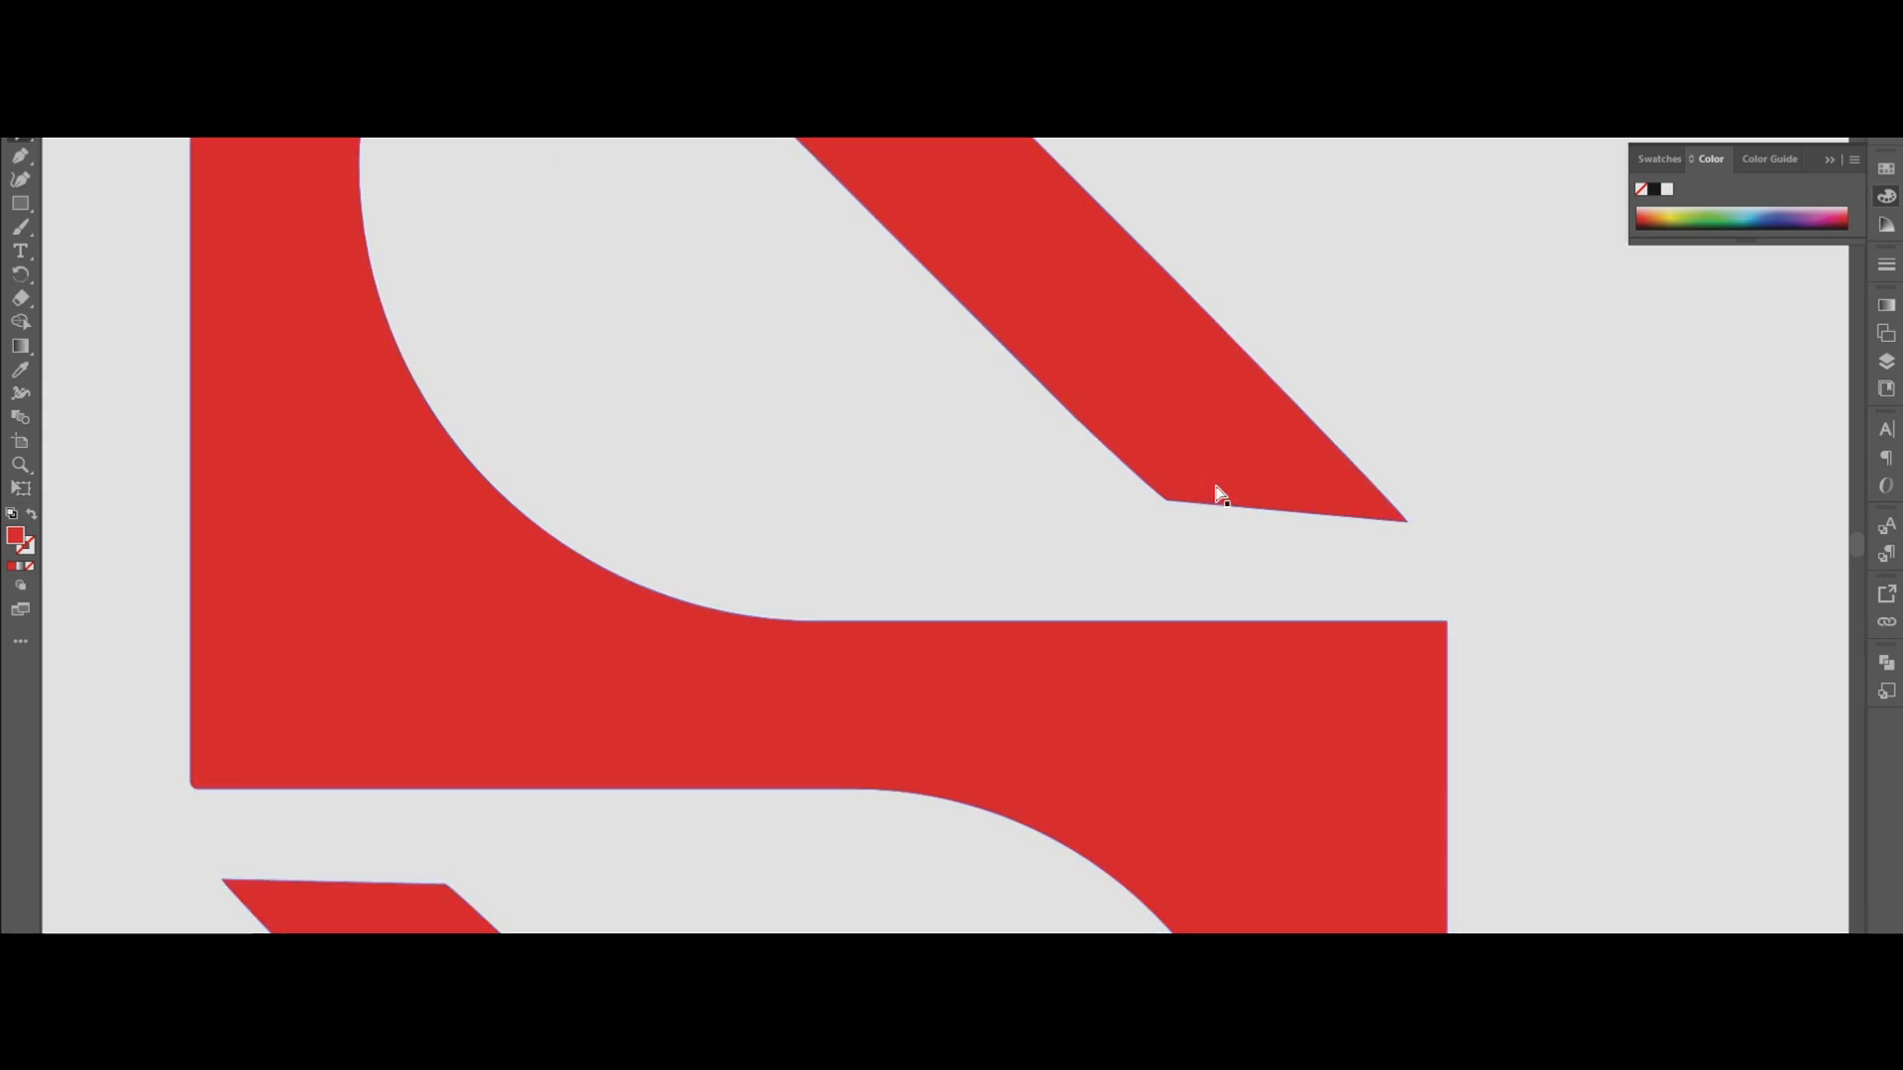
{"action": "left_click_drag", "start_coordinate": [1167, 503], "coordinate": [1190, 534]}
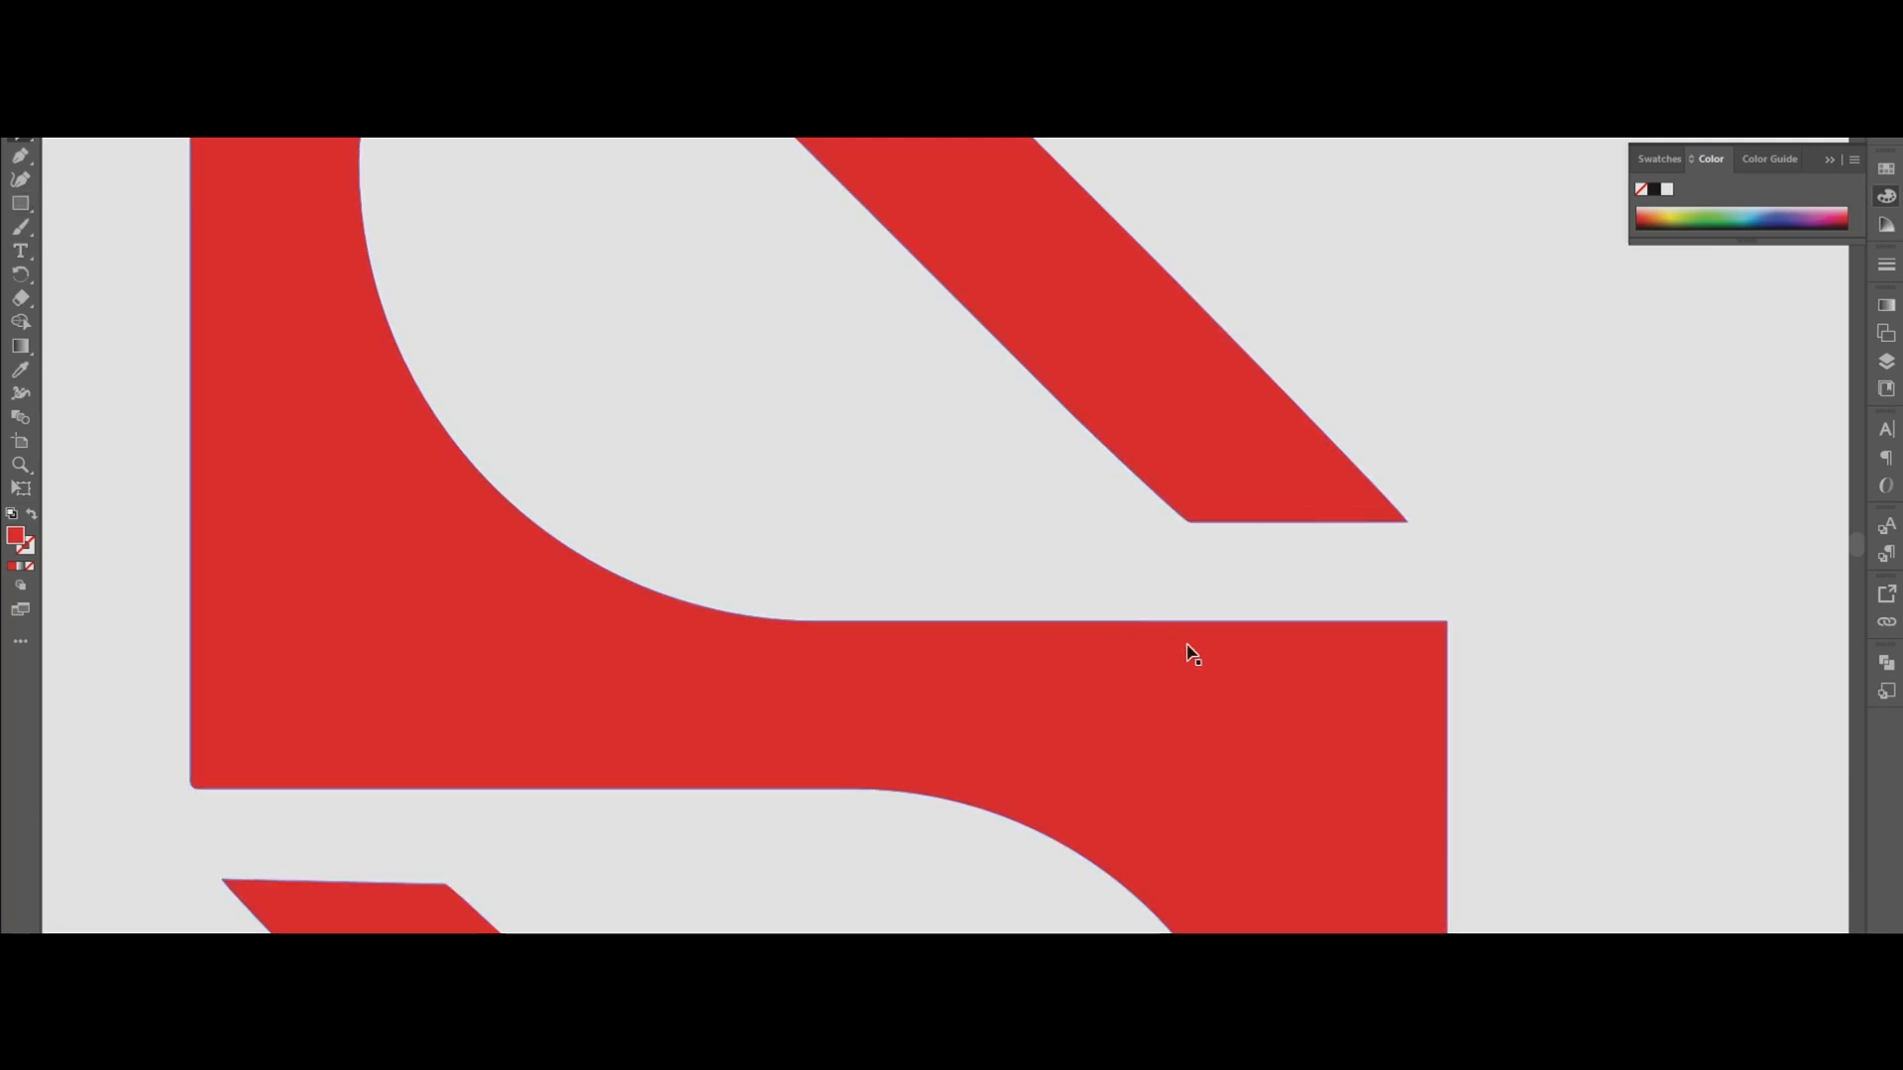
{"action": "scroll", "coordinate": [1190, 651], "scroll_direction": "down", "scroll_amount": 5}
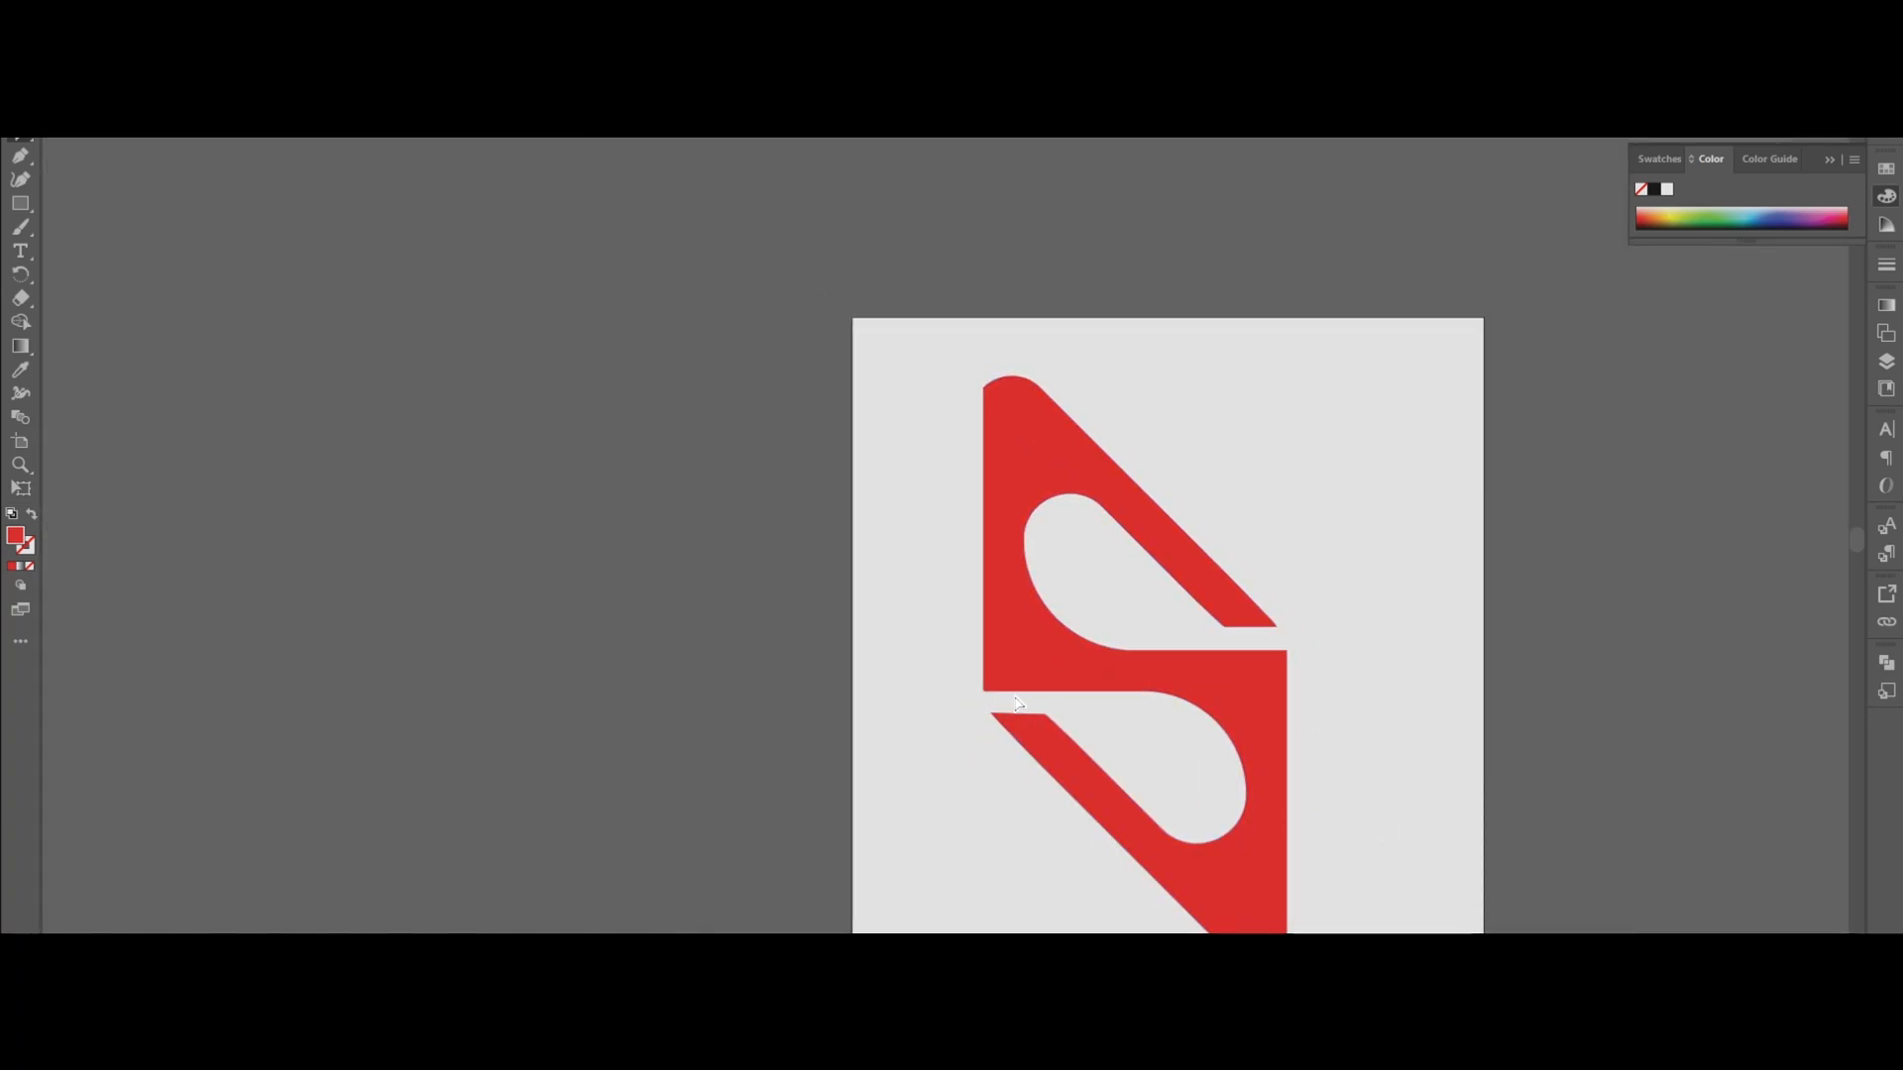
Draw a small horizontal rectangle with black fill and no stroke, and lay it over the lower diagonal's free end.
{"action": "left_click_drag", "start_coordinate": [430, 427], "coordinate": [558, 459]}
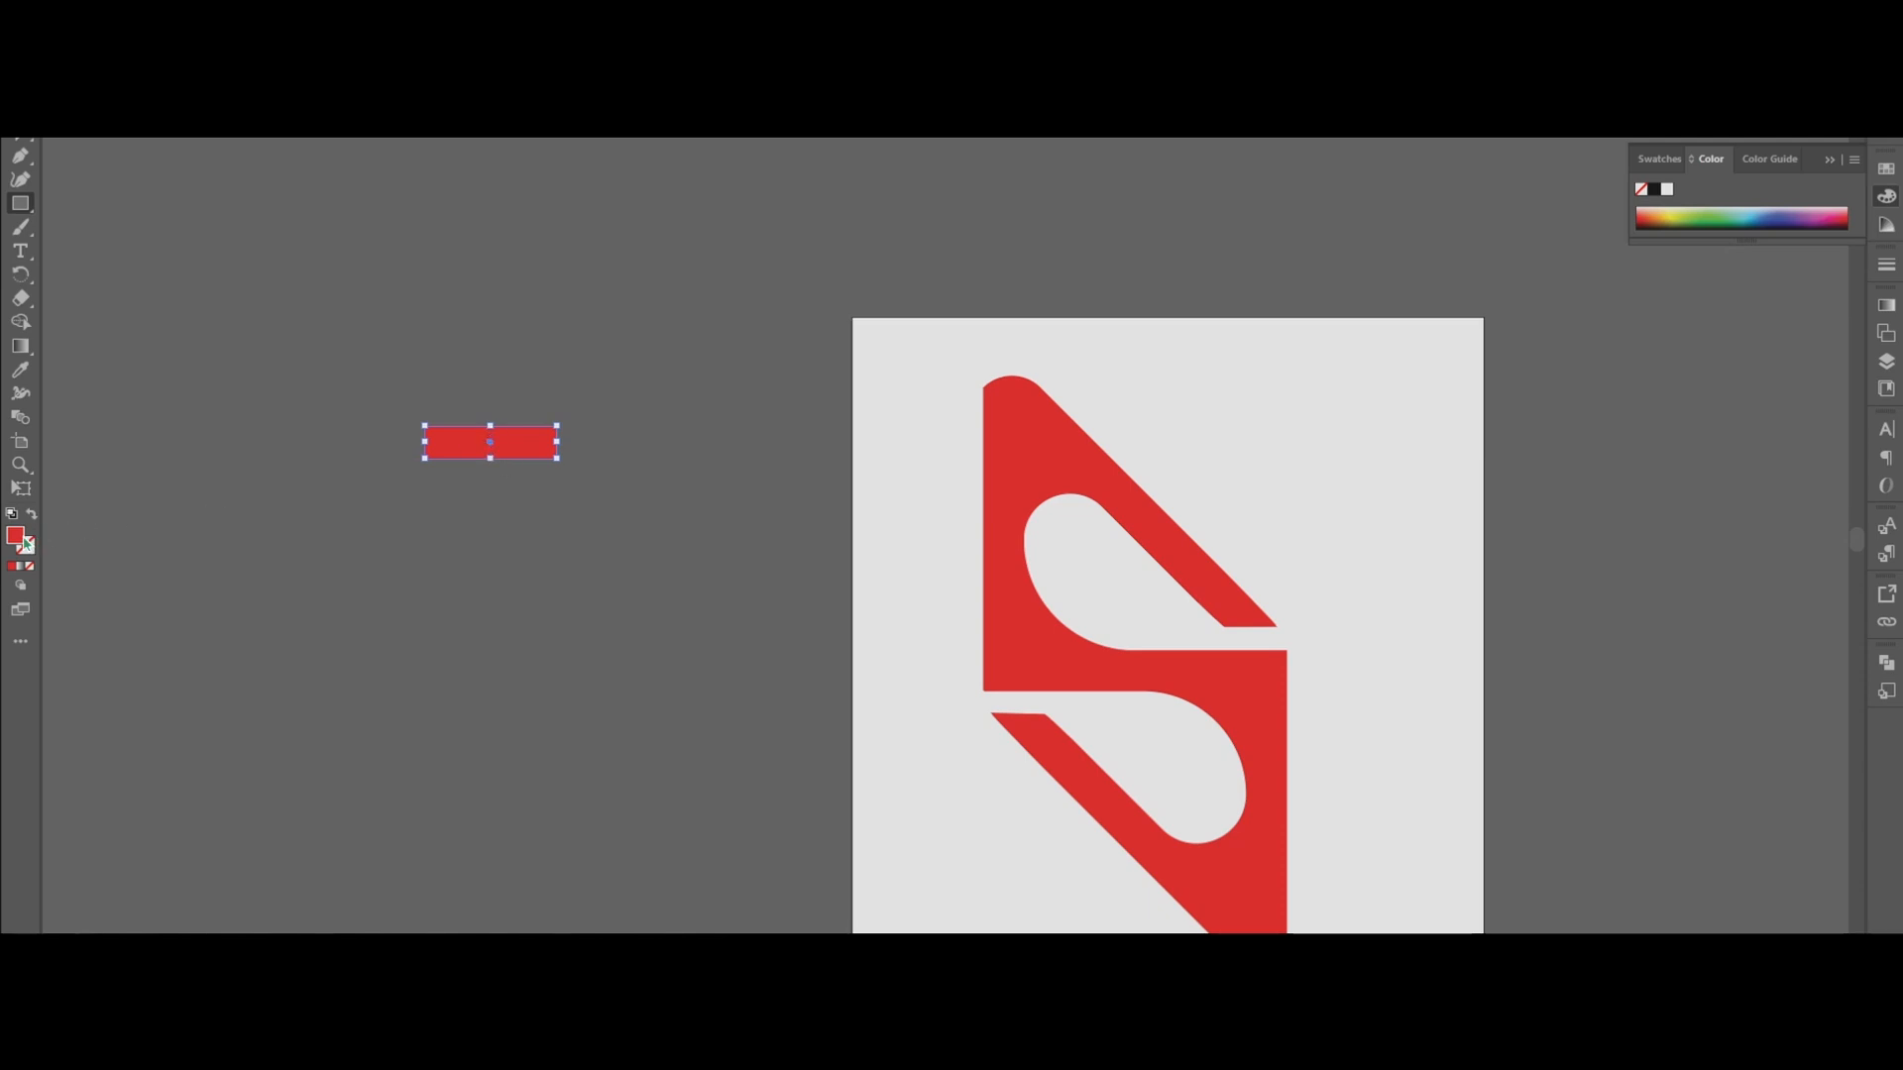
{"action": "key", "text": "d"}
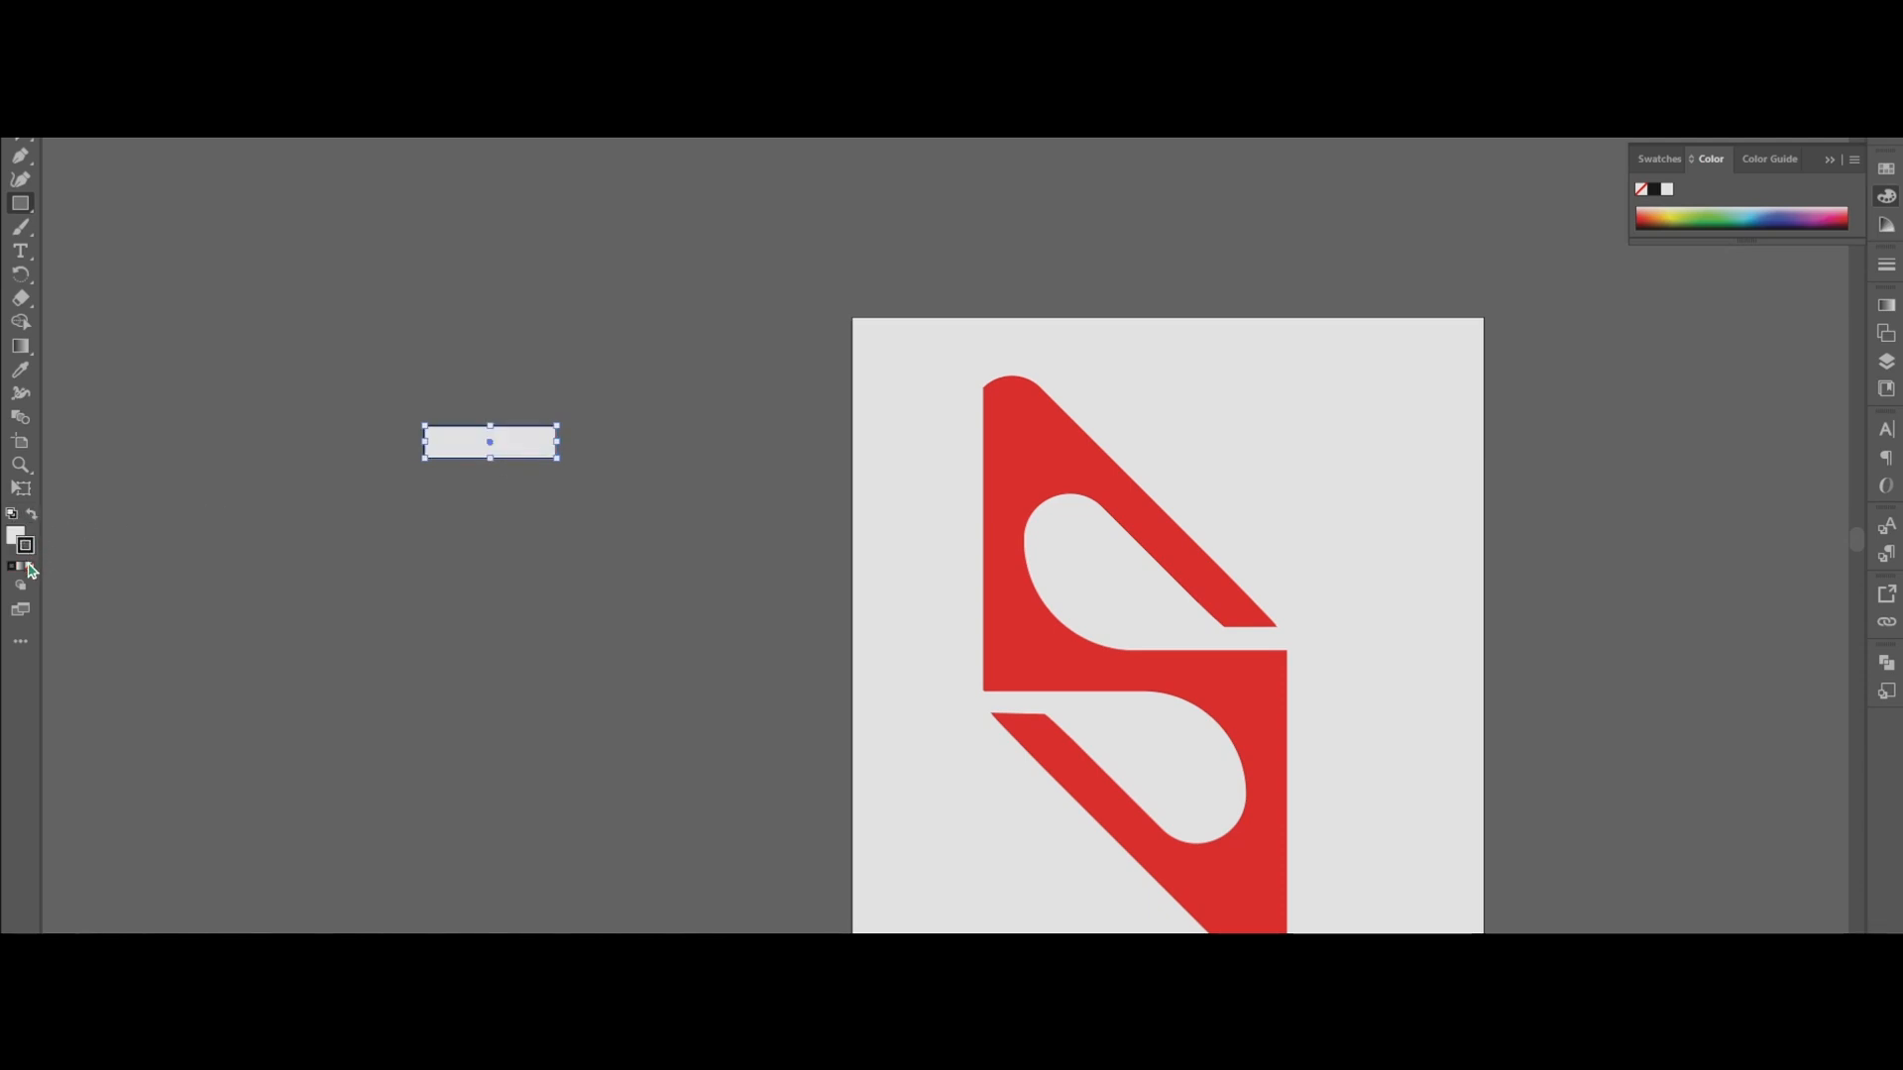
{"action": "left_click", "coordinate": [32, 518]}
{"action": "mouse_move", "coordinate": [492, 448]}
{"action": "left_mouse_down"}
{"action": "mouse_move", "coordinate": [957, 702]}
{"action": "mouse_move", "coordinate": [1023, 711]}
{"action": "left_mouse_up"}
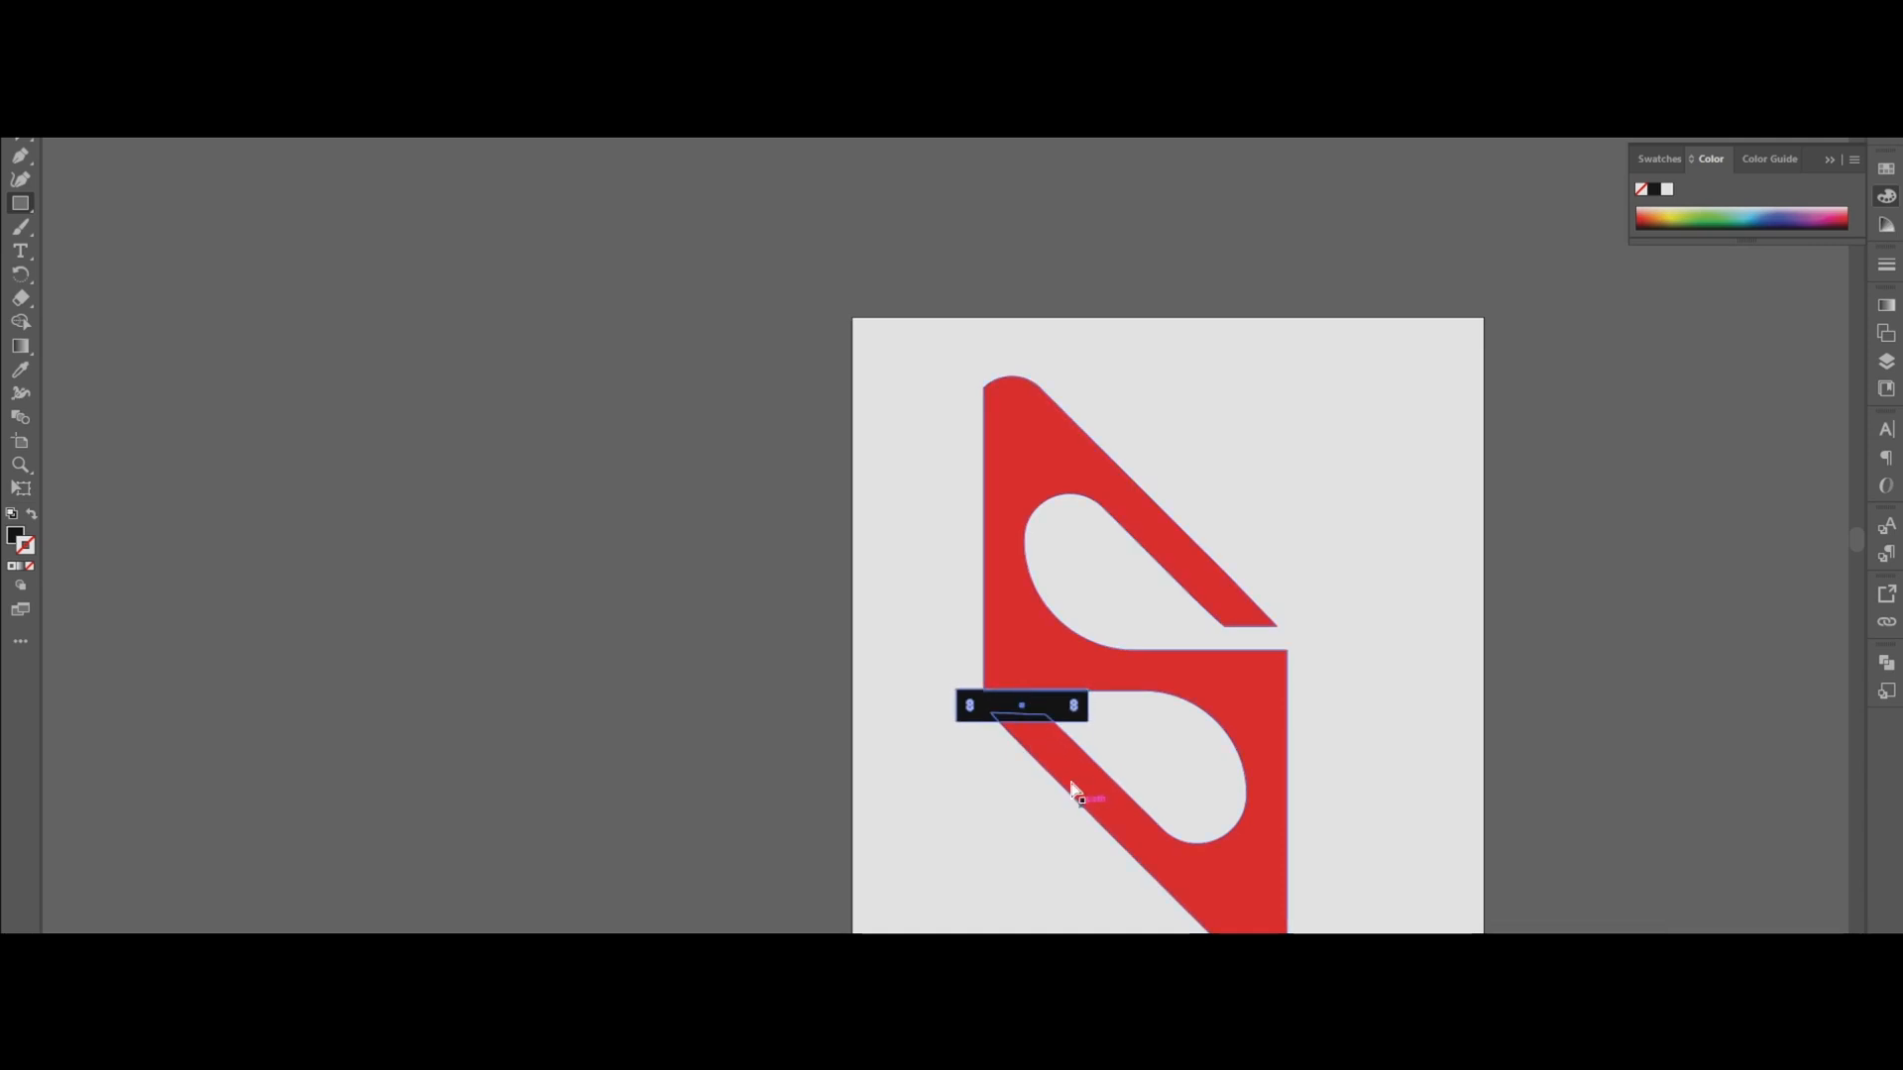
Enlarge the black rectangle so its upper edge meets the lower edge of the middle bar.
{"action": "scroll", "coordinate": [1051, 767], "scroll_direction": "up", "scroll_amount": 3}
{"action": "scroll", "coordinate": [1047, 762], "scroll_direction": "up", "scroll_amount": 2}
{"action": "mouse_move", "coordinate": [1083, 556]}
{"action": "left_mouse_down"}
{"action": "mouse_move", "coordinate": [1087, 611]}
{"action": "mouse_move", "coordinate": [1257, 582]}
{"action": "mouse_move", "coordinate": [1245, 692]}
{"action": "mouse_move", "coordinate": [1196, 598]}
{"action": "mouse_move", "coordinate": [1255, 604]}
{"action": "left_mouse_up"}
{"action": "key", "text": "Delete"}
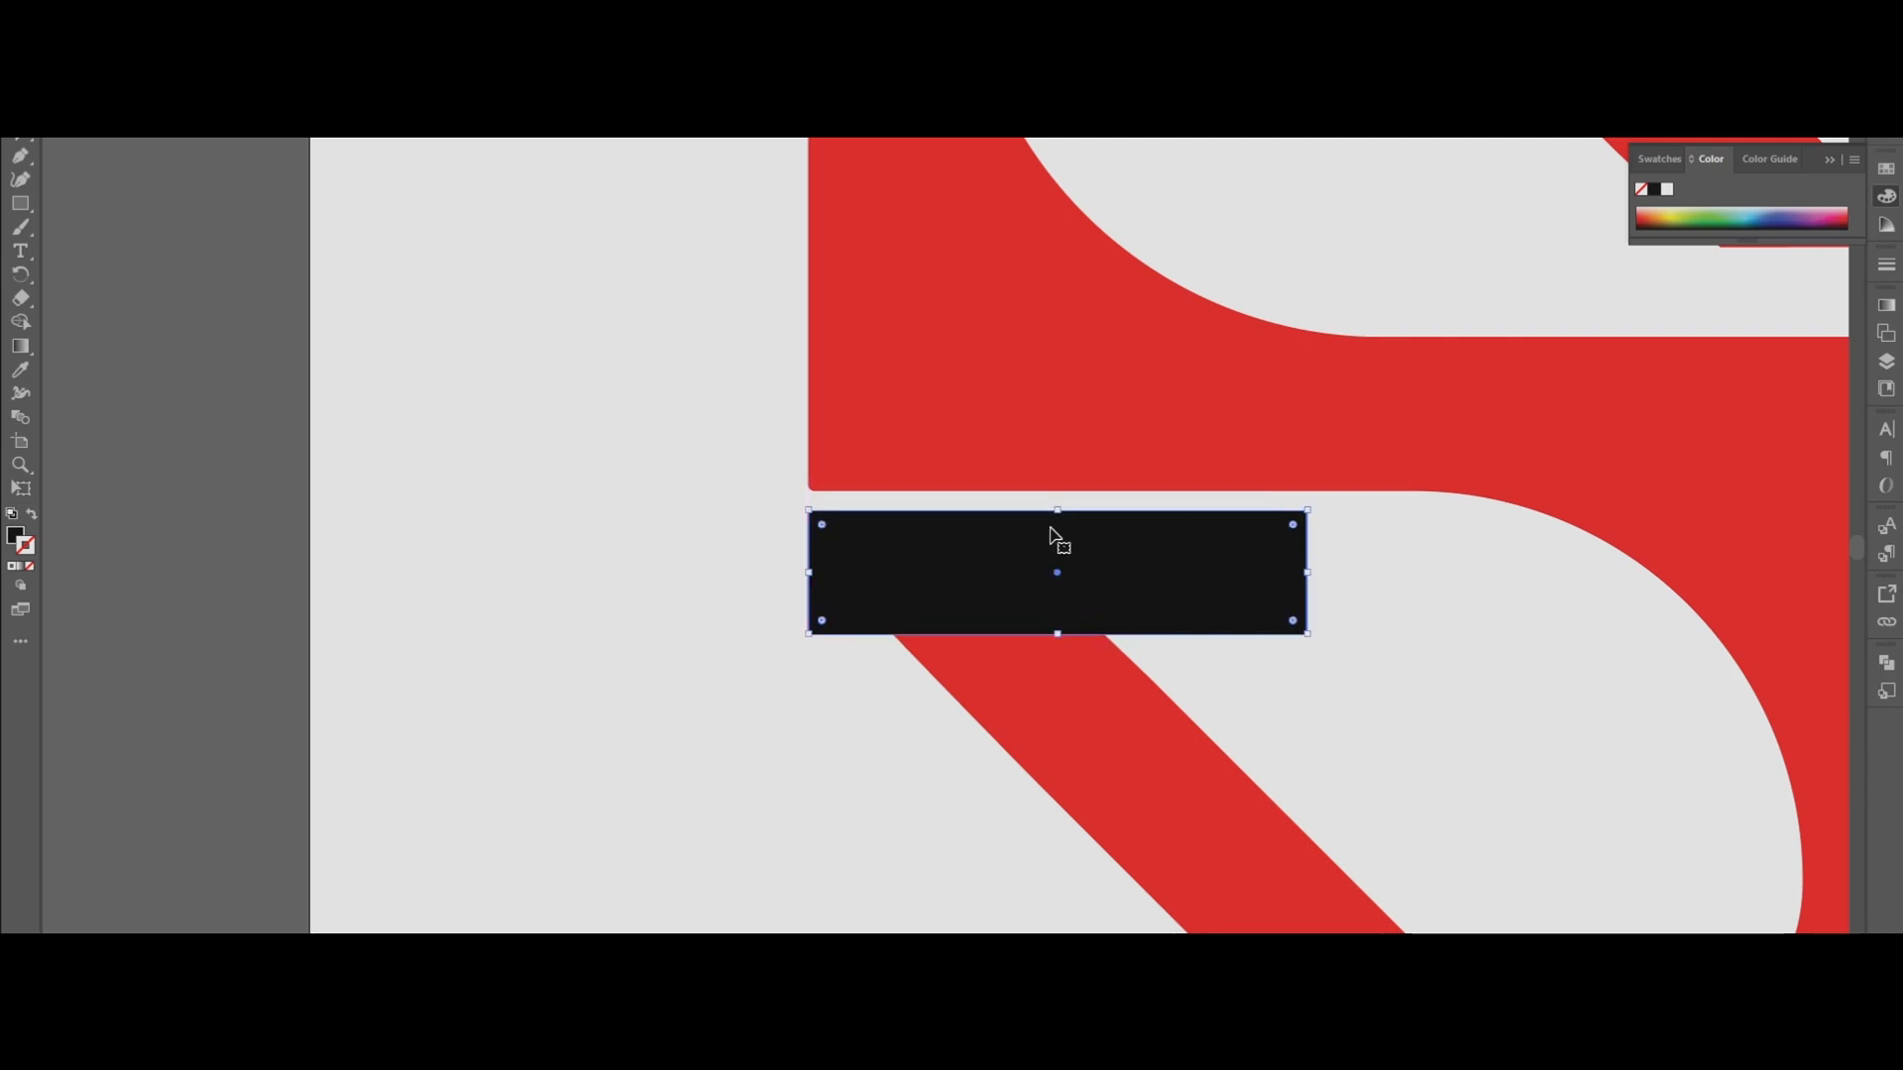
{"action": "left_click_drag", "start_coordinate": [1058, 510], "coordinate": [1059, 493]}
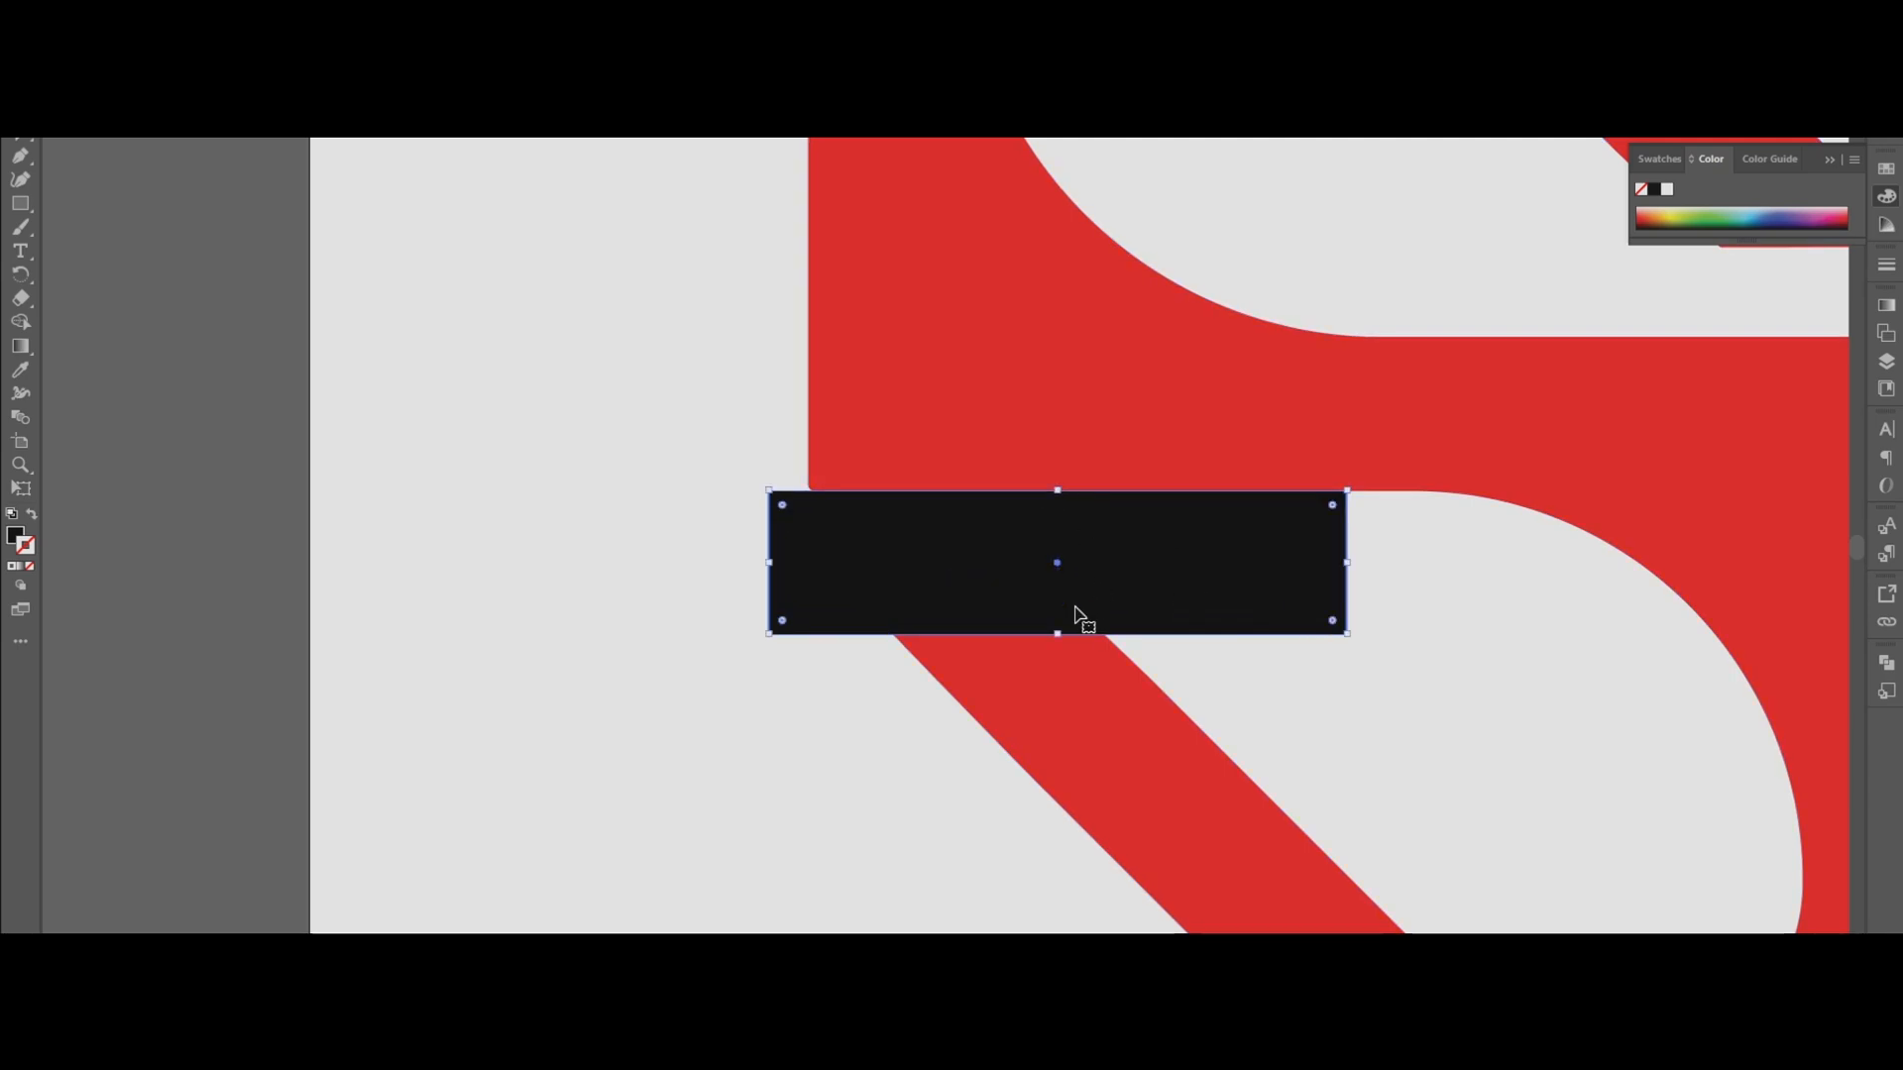
Bring the red S in front of the black rectangle.
{"action": "left_click", "coordinate": [1092, 736]}
{"action": "left_click", "coordinate": [1886, 664]}
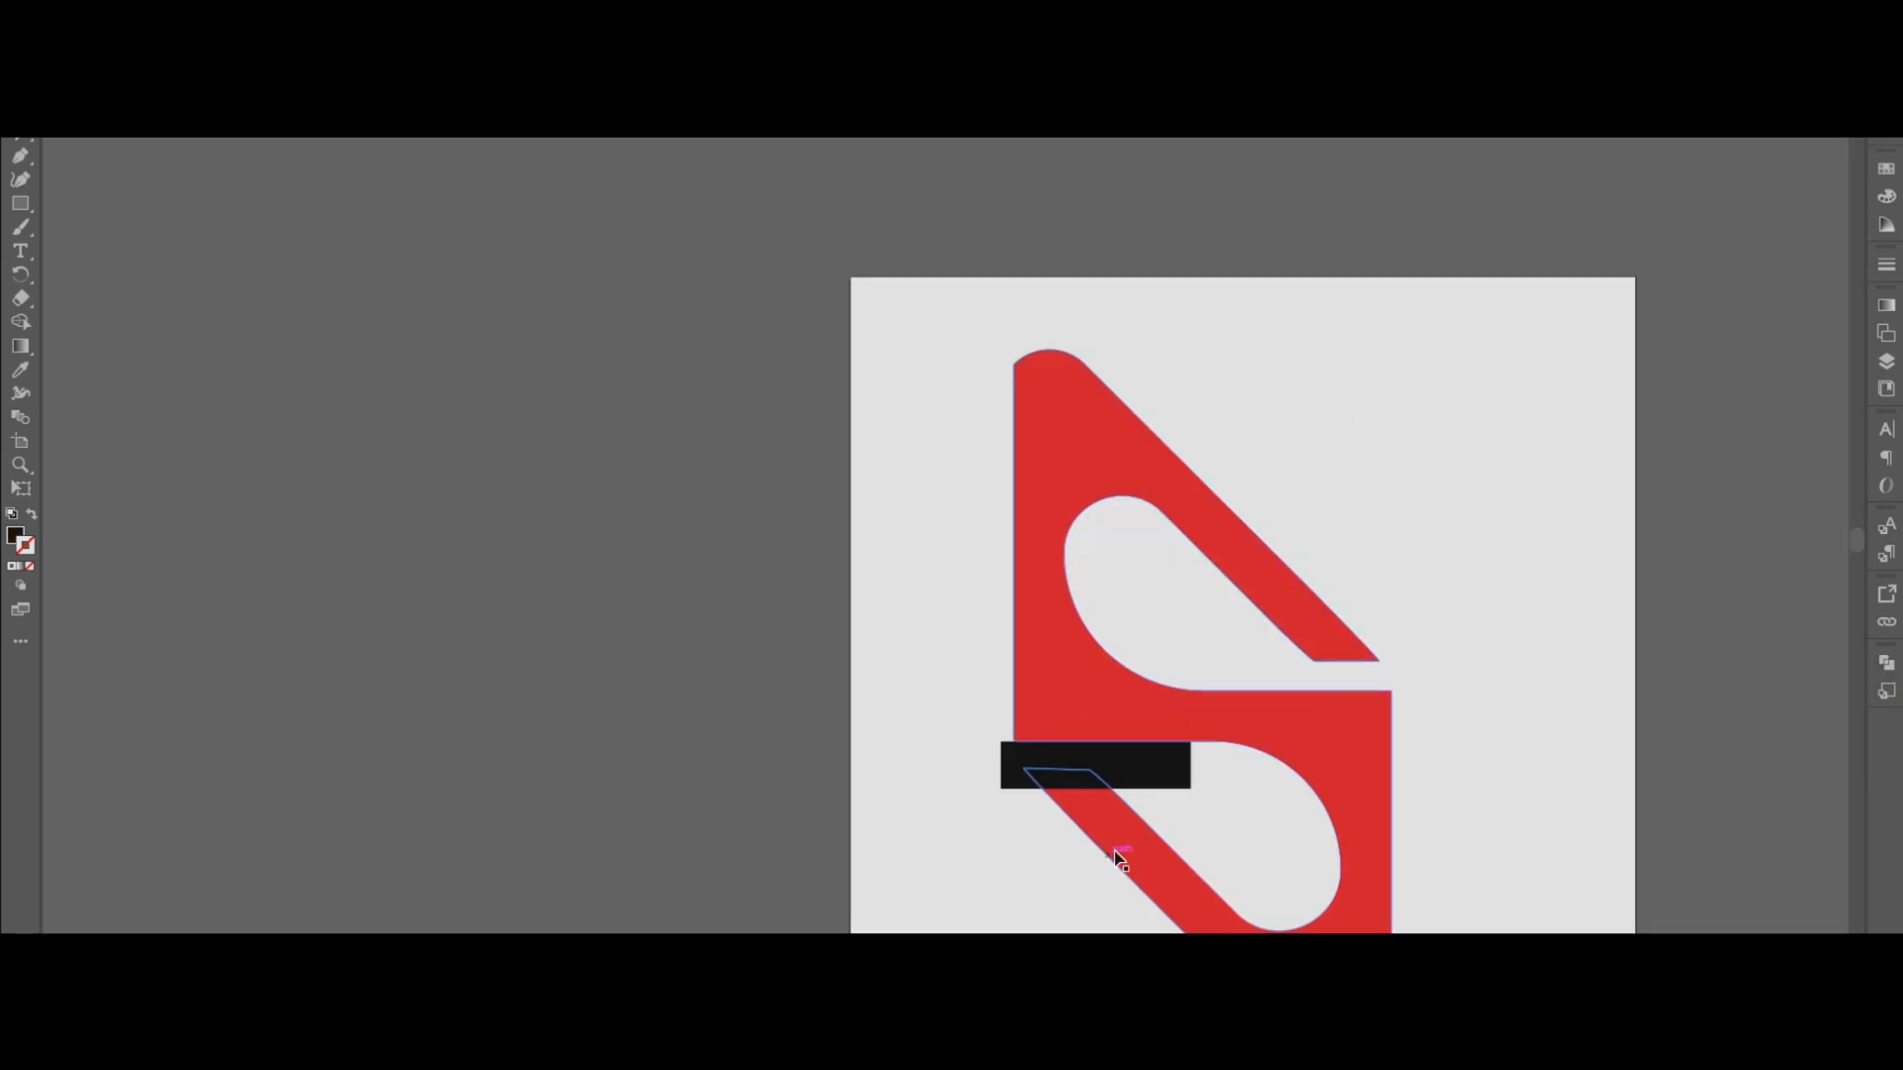
{"action": "right_click", "coordinate": [1112, 863]}
{"action": "mouse_move", "coordinate": [1185, 744]}
{"action": "left_click", "coordinate": [1397, 746]}
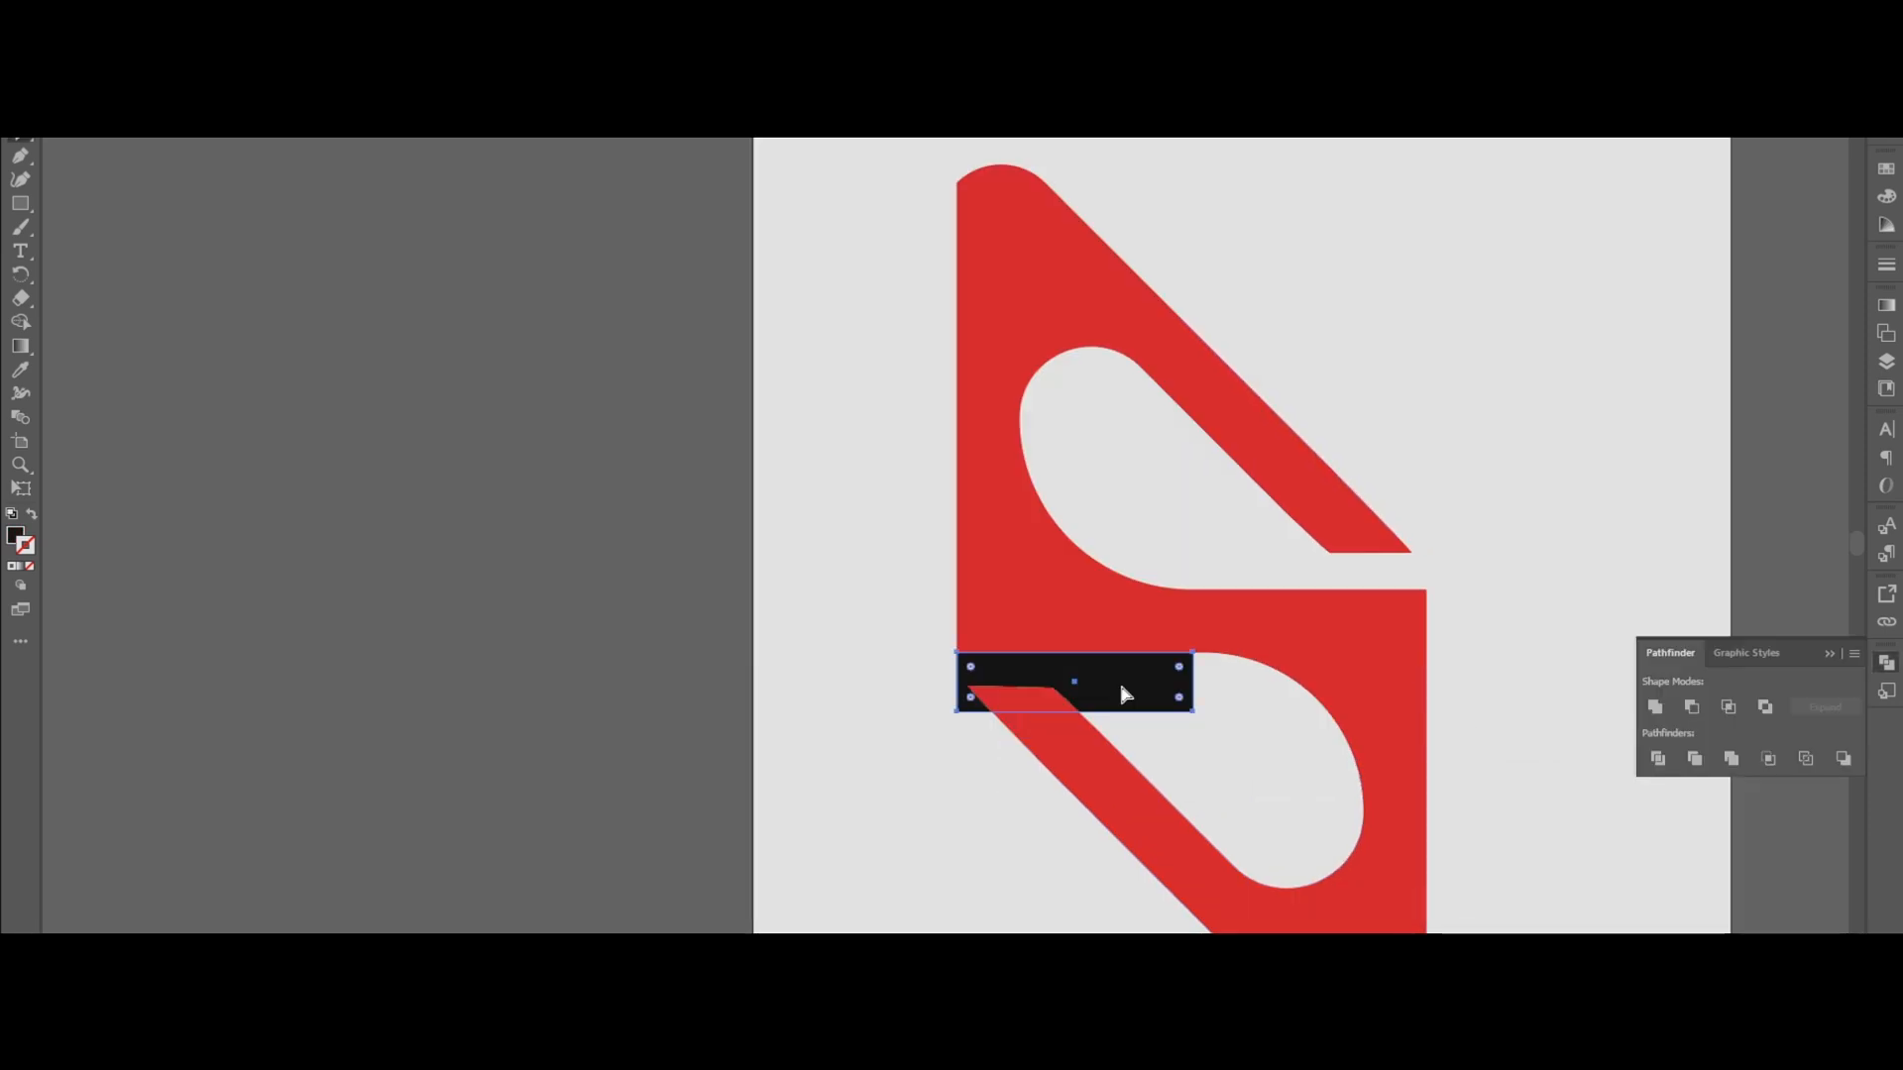
Copy the black rectangle to the upper diagonal's free end and align it with the upper edge of the middle bar.
{"action": "left_click_drag", "start_coordinate": [1121, 682], "coordinate": [1483, 735]}
{"action": "left_click", "coordinate": [1140, 694]}
{"action": "left_click_drag", "start_coordinate": [1392, 458], "coordinate": [1402, 465]}
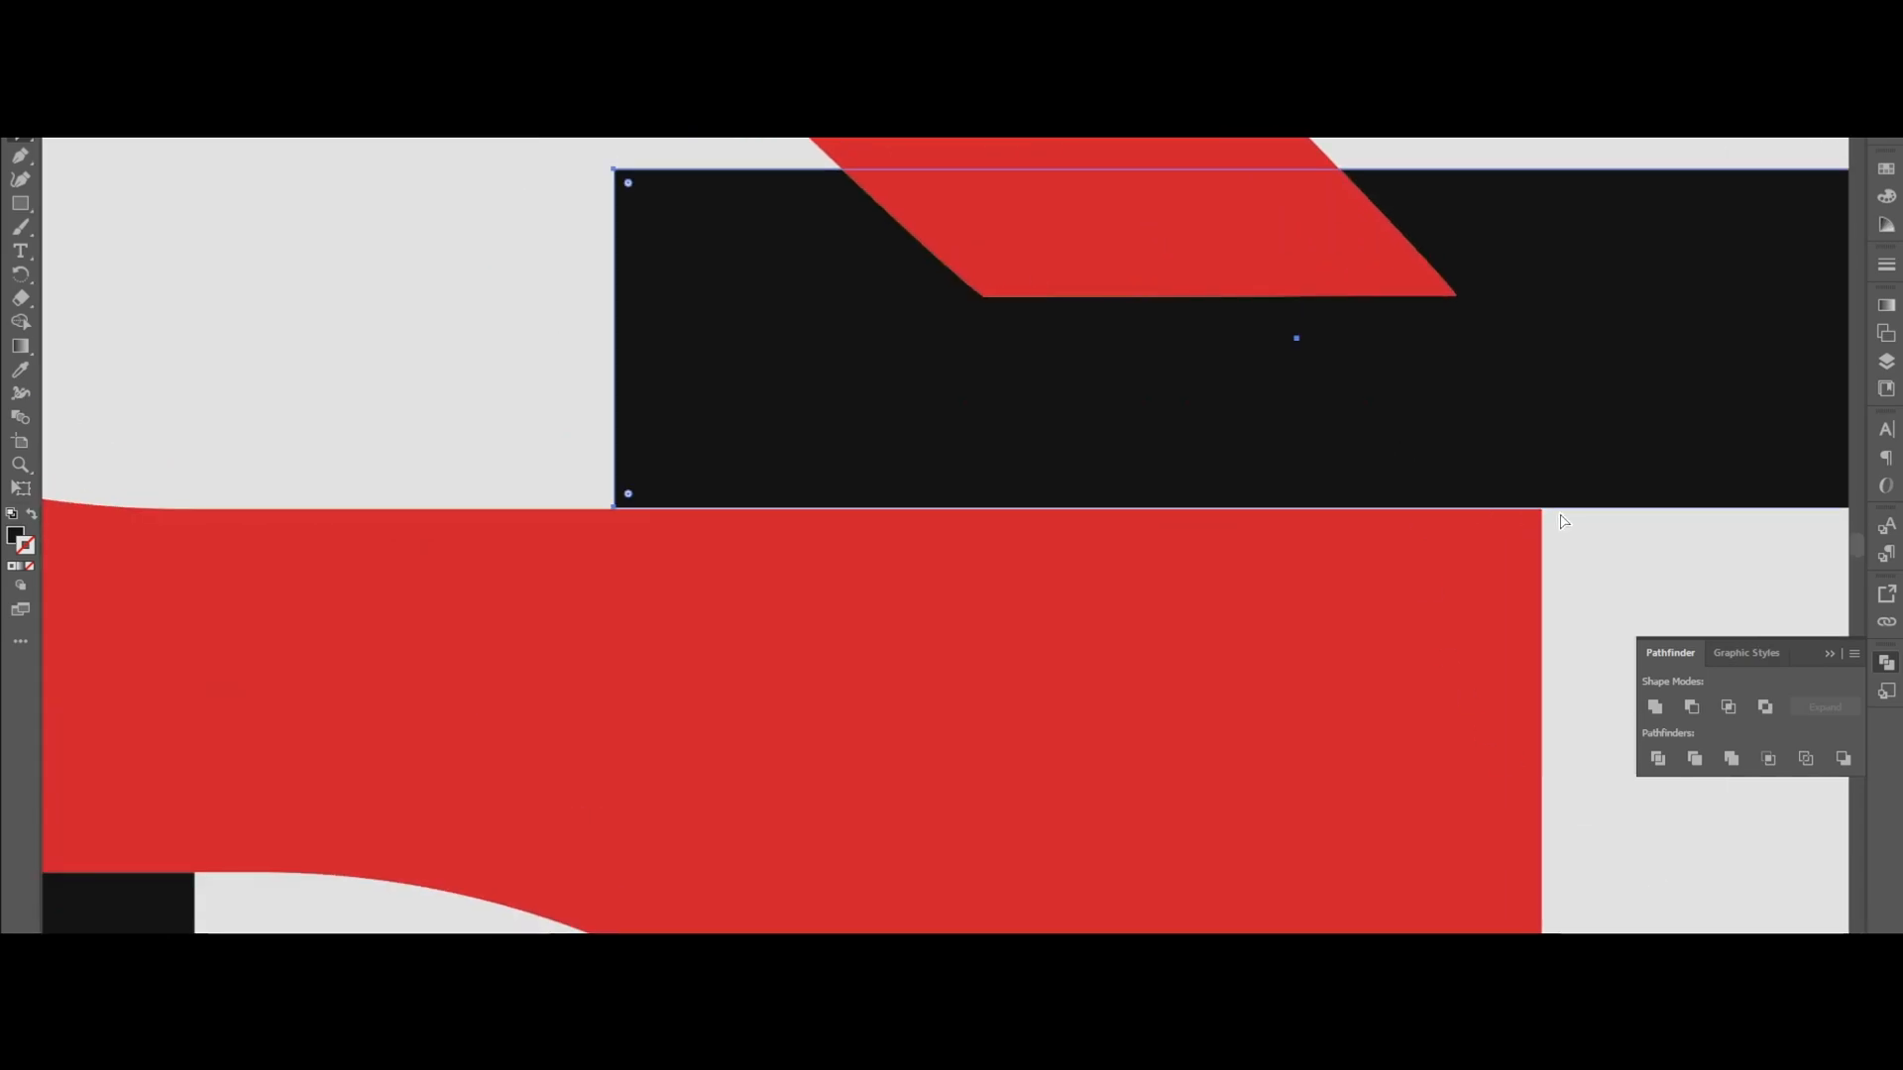
{"action": "left_click_drag", "start_coordinate": [1444, 463], "coordinate": [1444, 456]}
{"action": "left_click_drag", "start_coordinate": [1294, 756], "coordinate": [969, 723]}
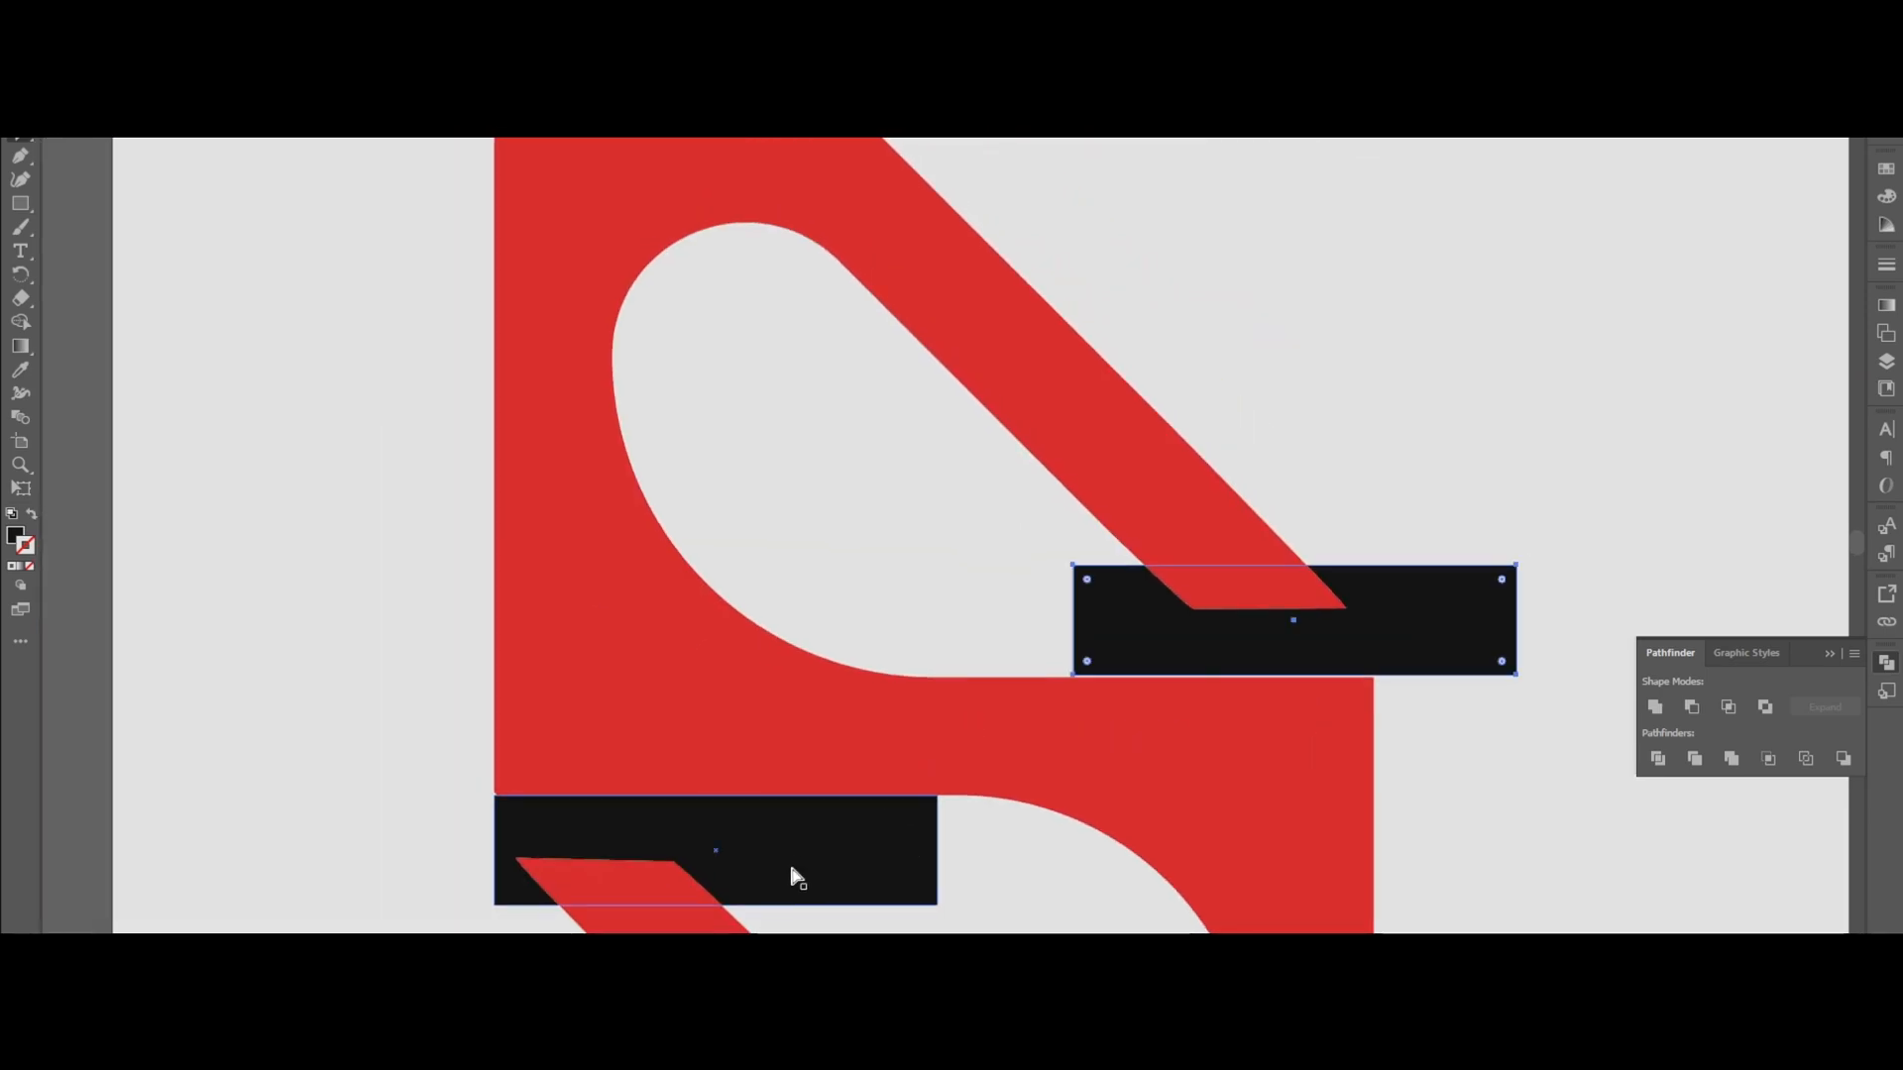
{"action": "left_click_drag", "start_coordinate": [1389, 634], "coordinate": [1389, 637]}
{"action": "left_click_drag", "start_coordinate": [852, 838], "coordinate": [1140, 838]}
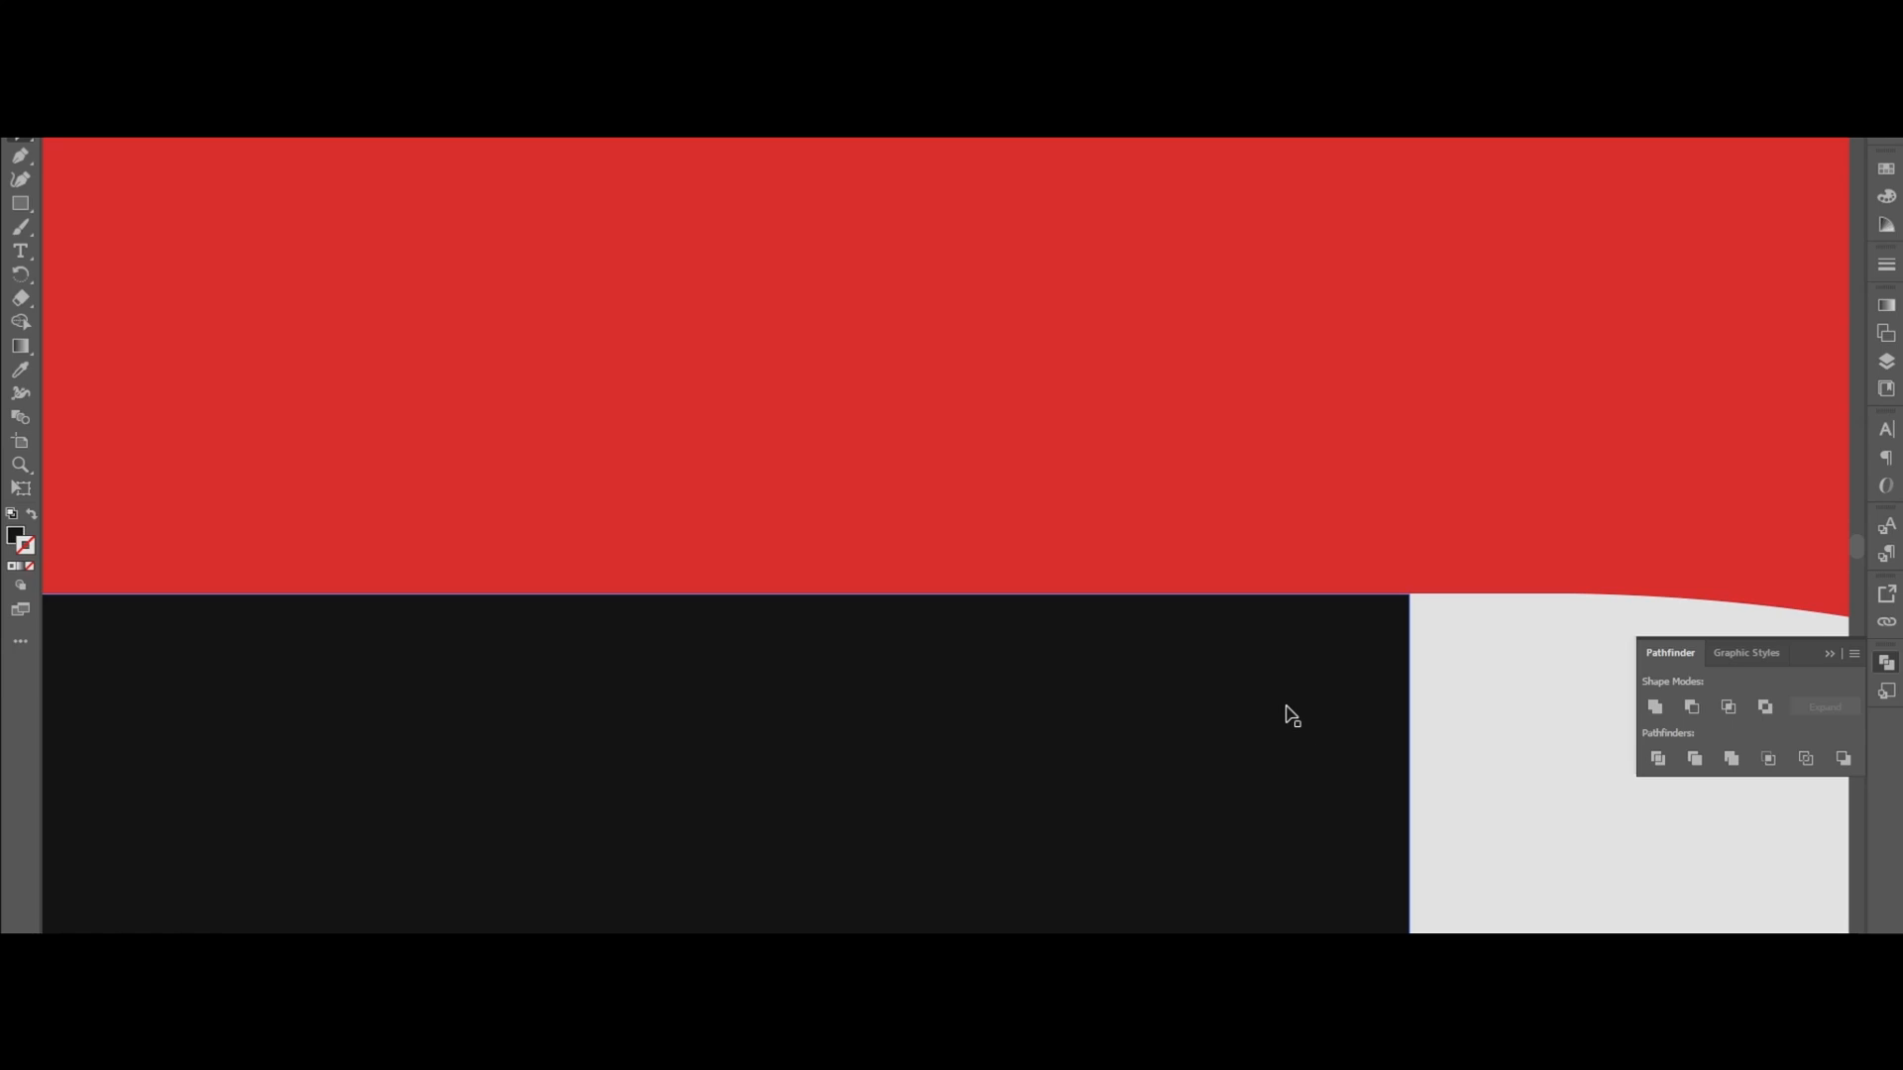
In outline view, match the upper rectangle's lower edge exactly to the middle bar's edge, and return to the normal preview.
{"action": "key", "text": "ctrl+y"}
{"action": "left_click_drag", "start_coordinate": [1491, 533], "coordinate": [892, 872]}
{"action": "left_click_drag", "start_coordinate": [892, 317], "coordinate": [337, 753]}
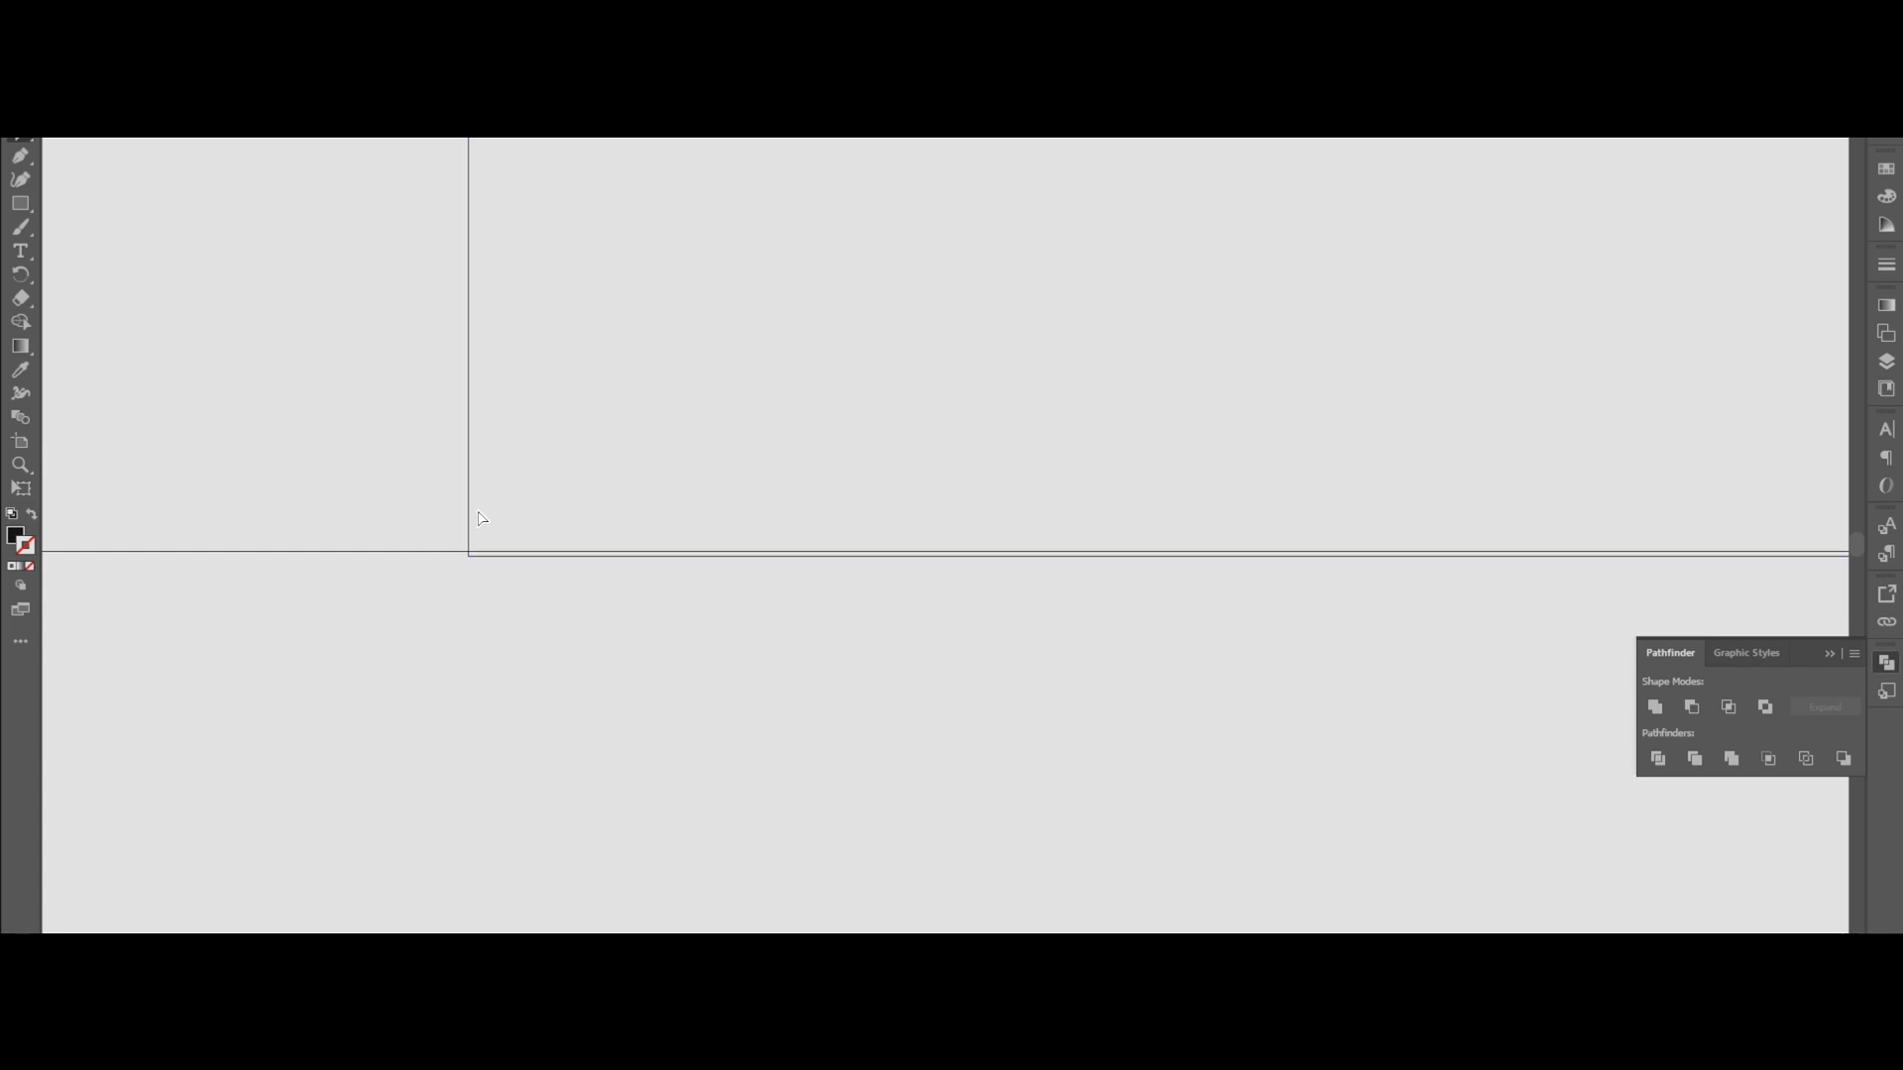
{"action": "left_click_drag", "start_coordinate": [464, 509], "coordinate": [472, 506]}
{"action": "left_click", "coordinate": [677, 760]}
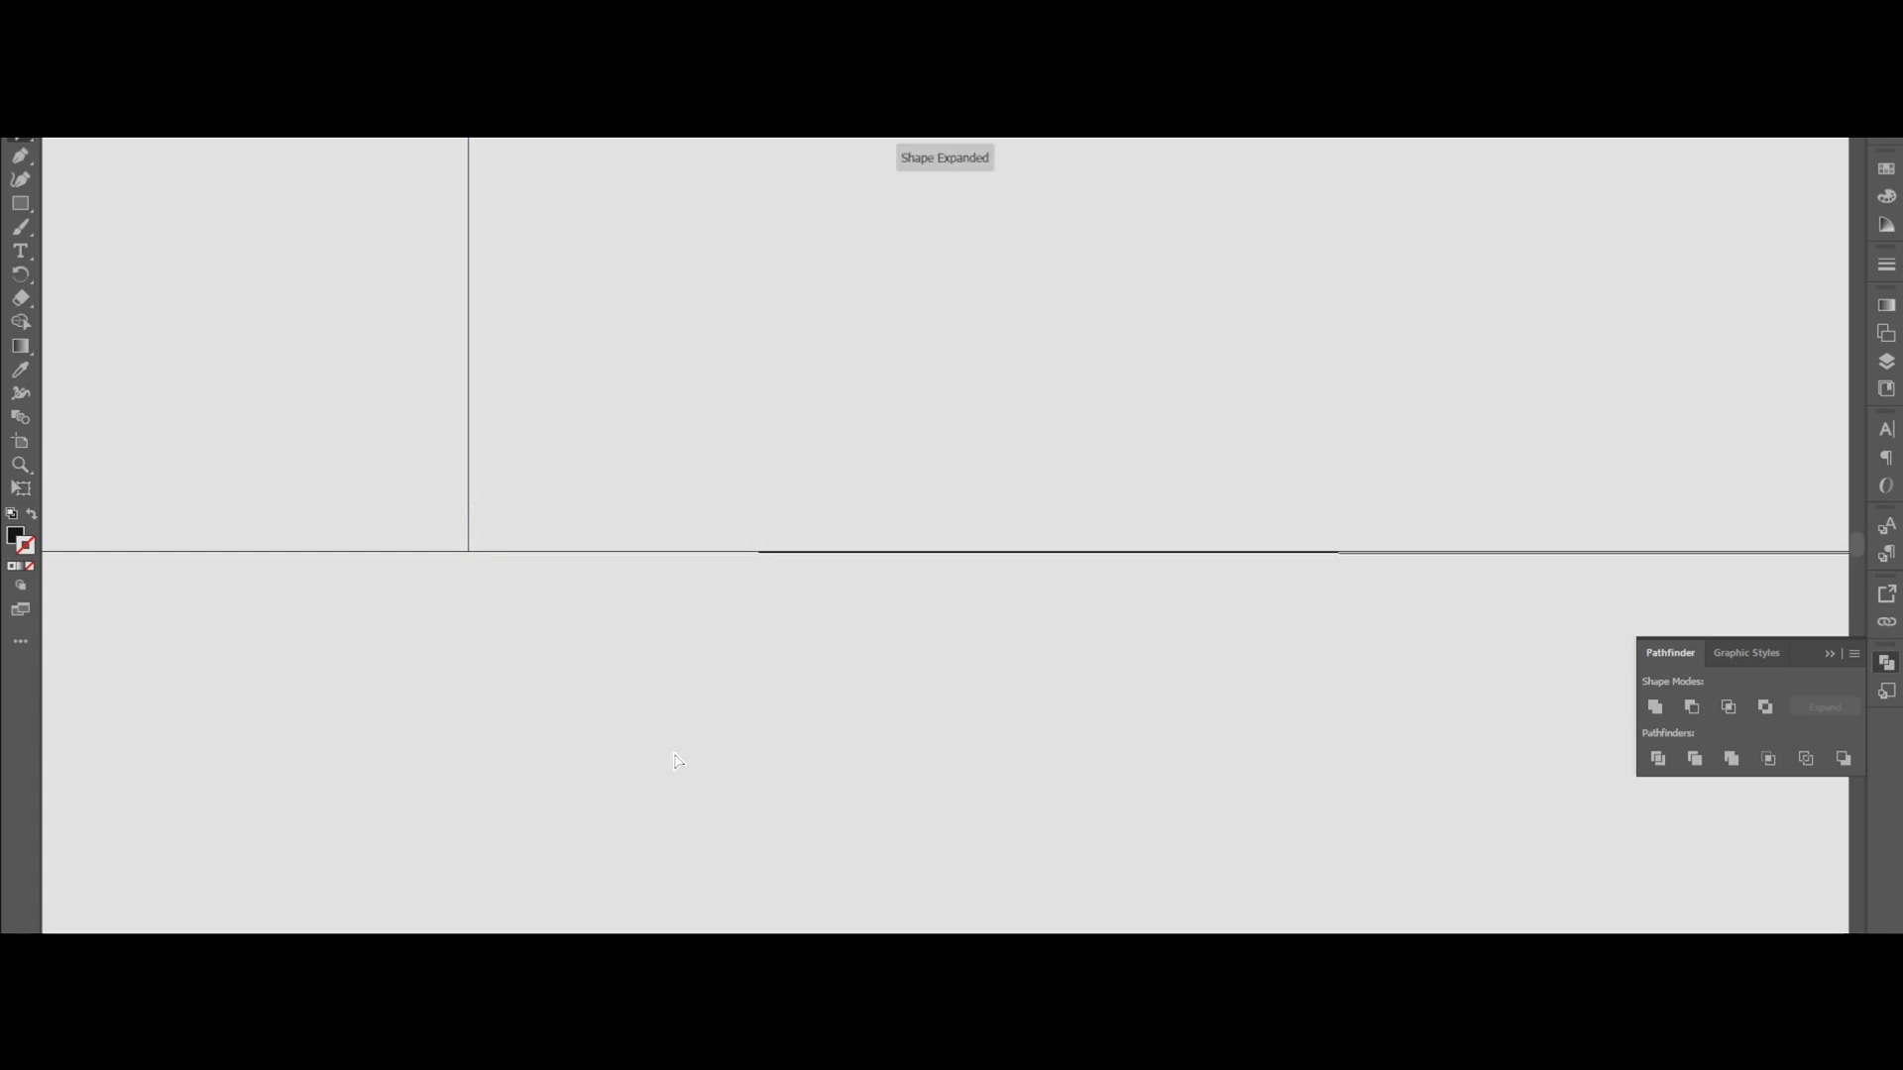
{"action": "left_click_drag", "start_coordinate": [1238, 788], "coordinate": [906, 747]}
{"action": "key", "text": "ctrl+y"}
{"action": "left_click_drag", "start_coordinate": [1241, 859], "coordinate": [166, 682]}
Select the black rectangles together with the red S and split them with Pathfinder Divide.
{"action": "left_click_drag", "start_coordinate": [1328, 593], "coordinate": [1286, 434]}
{"action": "left_click", "coordinate": [1392, 634]}
{"action": "left_click", "coordinate": [1293, 626]}
{"action": "left_click", "coordinate": [821, 767]}
{"action": "left_click", "coordinate": [896, 884], "text": "shift"}
{"action": "left_click", "coordinate": [1658, 758]}
{"action": "left_click", "coordinate": [1531, 728]}
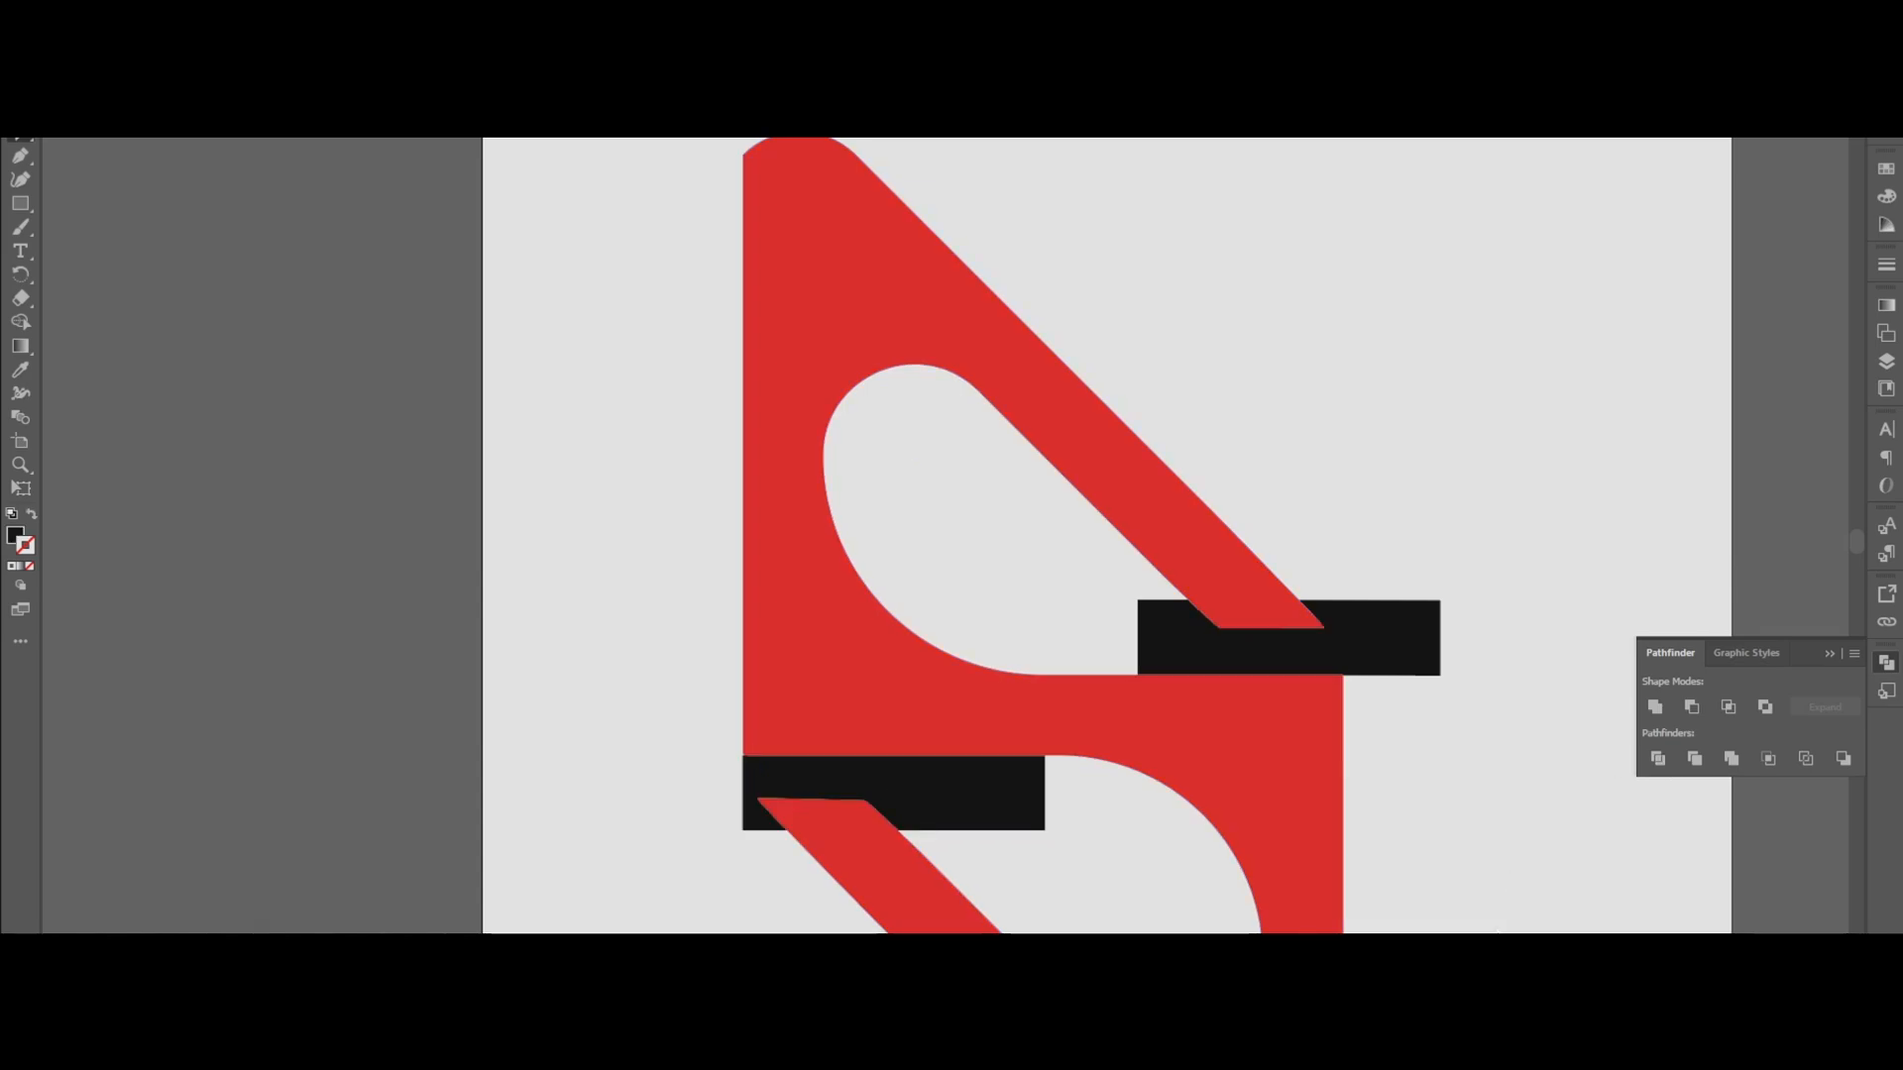
Divide the upper overlap as well, and delete both black rectangles along with the red tips that overlap them.
{"action": "left_click", "coordinate": [1354, 635]}
{"action": "left_click", "coordinate": [1277, 614]}
{"action": "left_click", "coordinate": [1278, 646]}
{"action": "left_click", "coordinate": [1235, 570], "text": "shift"}
{"action": "left_click", "coordinate": [1658, 758]}
{"action": "key", "text": "Delete"}
{"action": "key", "text": "ctrl+z"}
{"action": "left_click", "coordinate": [1579, 862]}
{"action": "left_click", "coordinate": [1376, 661]}
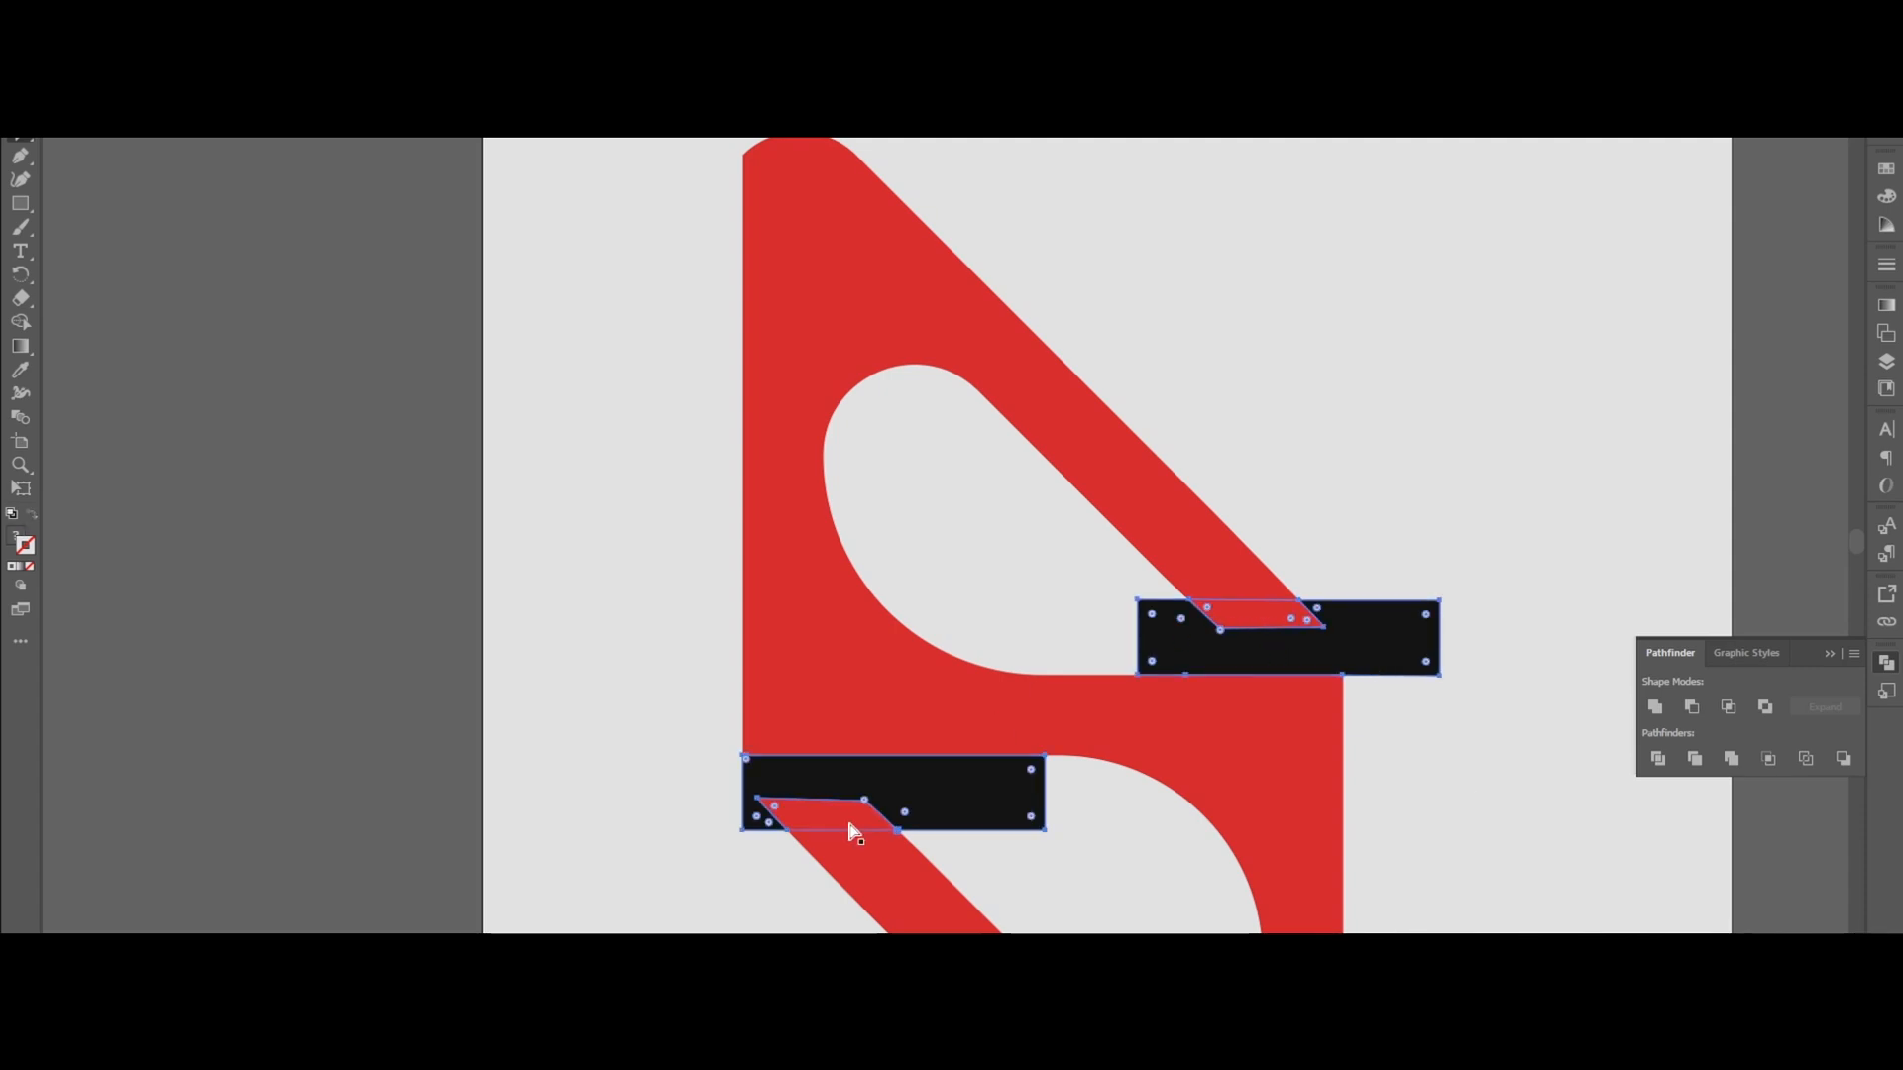
{"action": "key", "text": "Delete"}
Clear the unfilled leftover paths around the gaps at the diagonals' cut ends.
{"action": "scroll", "coordinate": [1348, 722], "scroll_direction": "down", "scroll_amount": 3}
{"action": "left_click_drag", "start_coordinate": [1241, 705], "coordinate": [1115, 566]}
{"action": "left_click_drag", "start_coordinate": [939, 241], "coordinate": [1319, 871]}
{"action": "left_click", "coordinate": [1387, 570]}
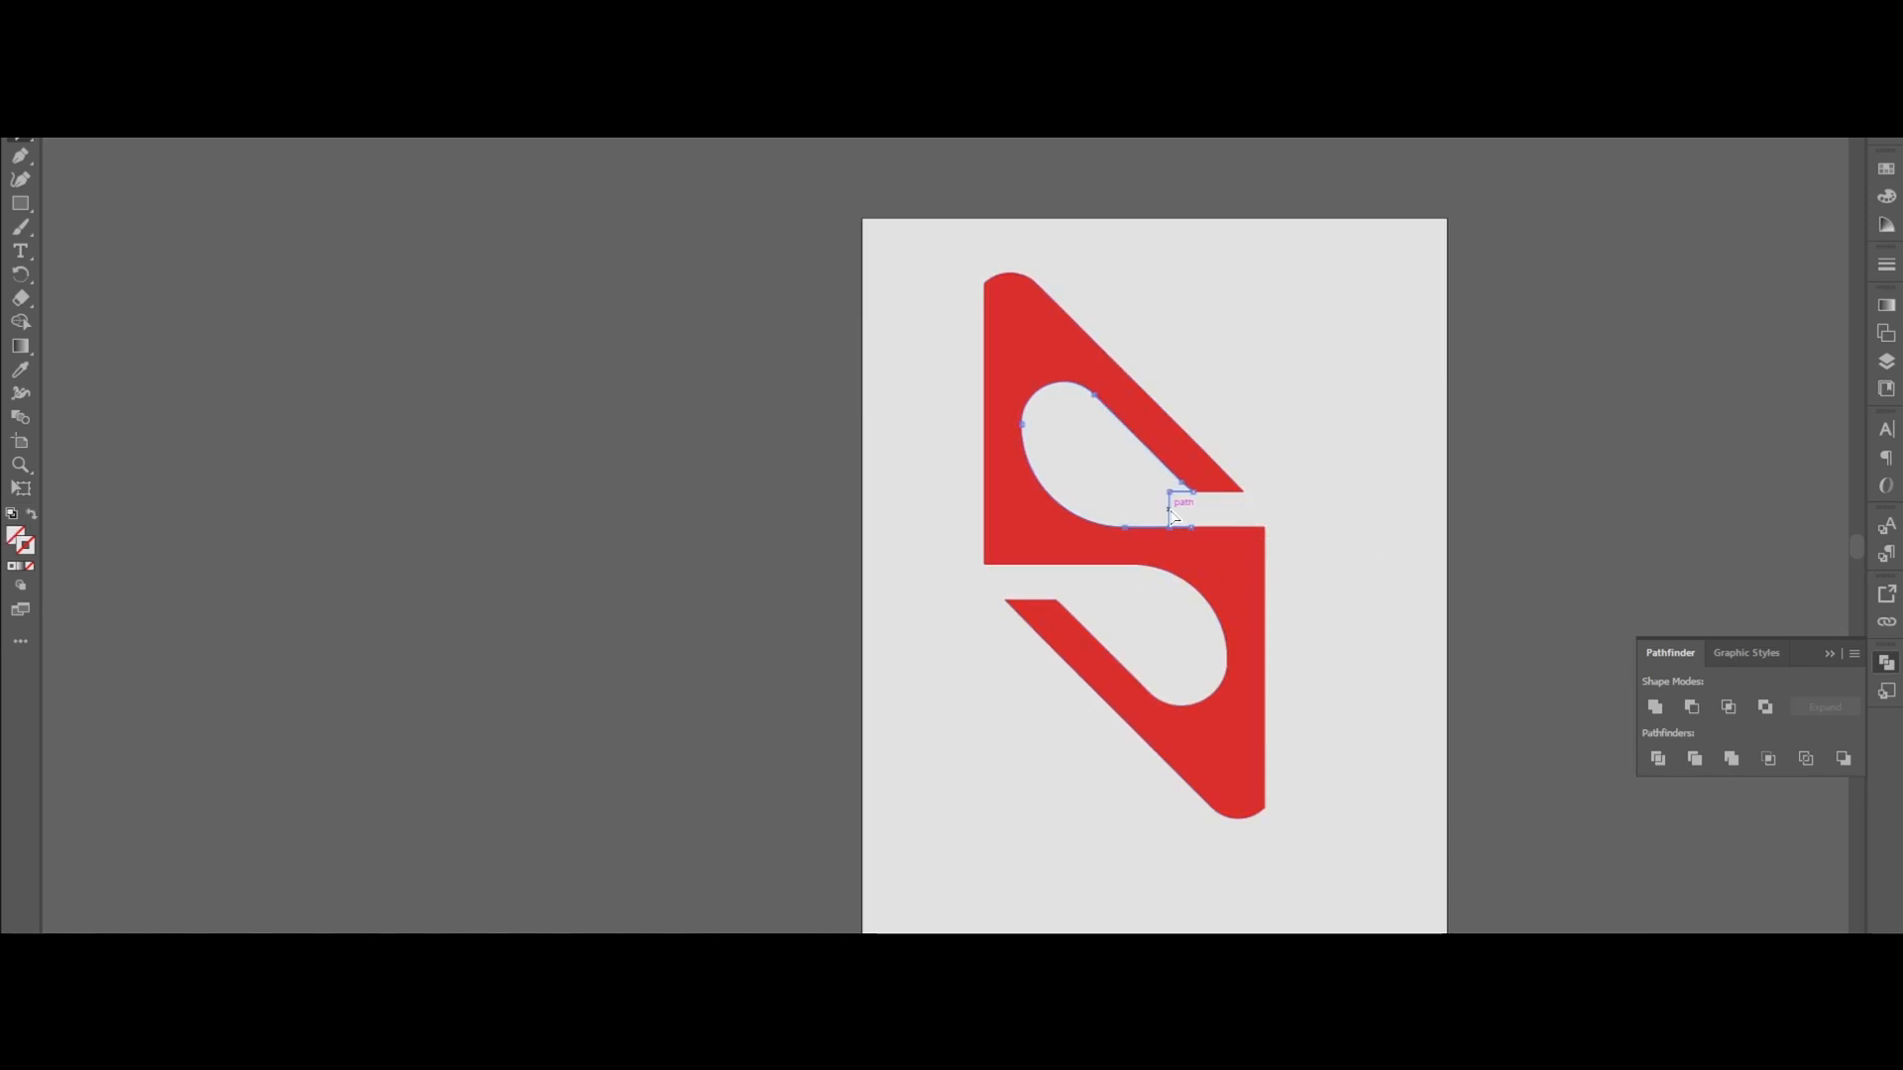
{"action": "left_click_drag", "start_coordinate": [1093, 589], "coordinate": [1120, 616]}
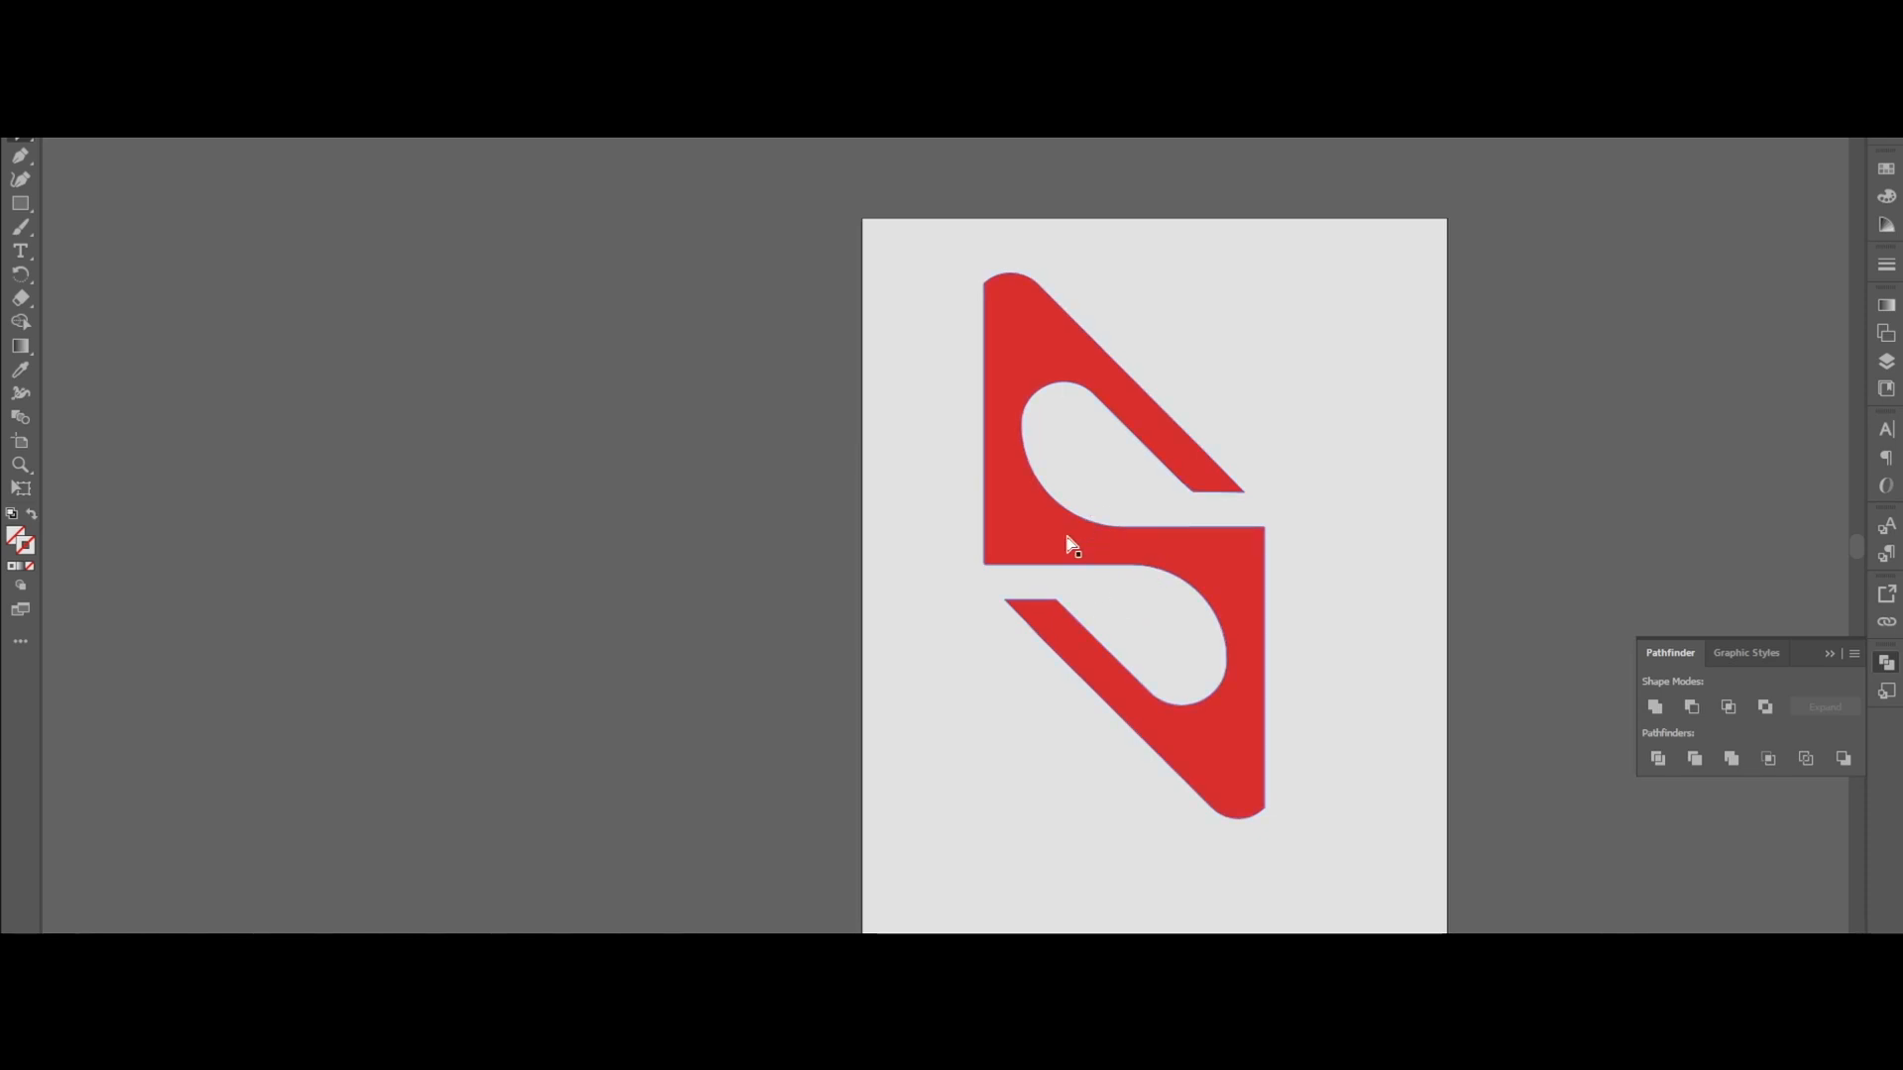
Move the red S off the artboard and back onto it, and check its paths in outline view.
{"action": "left_click_drag", "start_coordinate": [1067, 544], "coordinate": [598, 557]}
{"action": "left_click_drag", "start_coordinate": [714, 585], "coordinate": [1210, 565]}
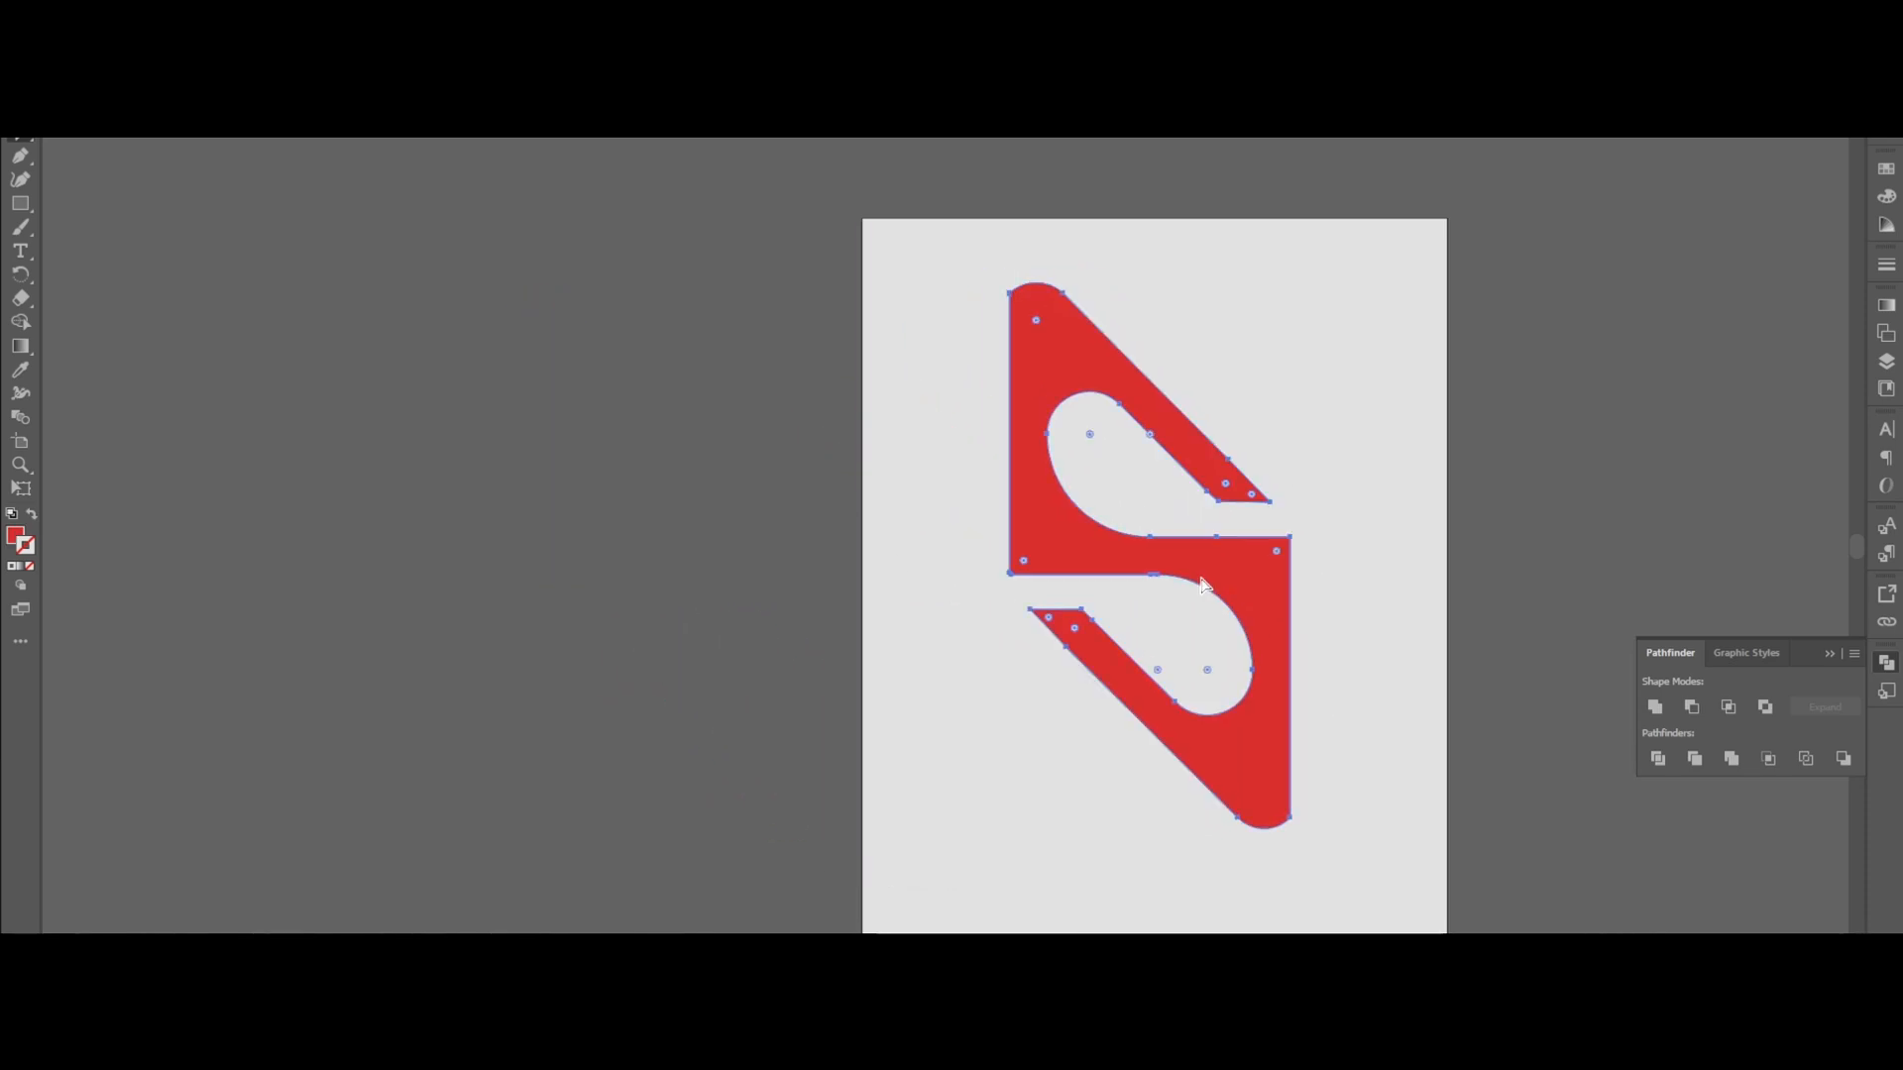
{"action": "key", "text": "ctrl+y"}
{"action": "key", "text": "ctrl+y"}
{"action": "key", "text": "a"}
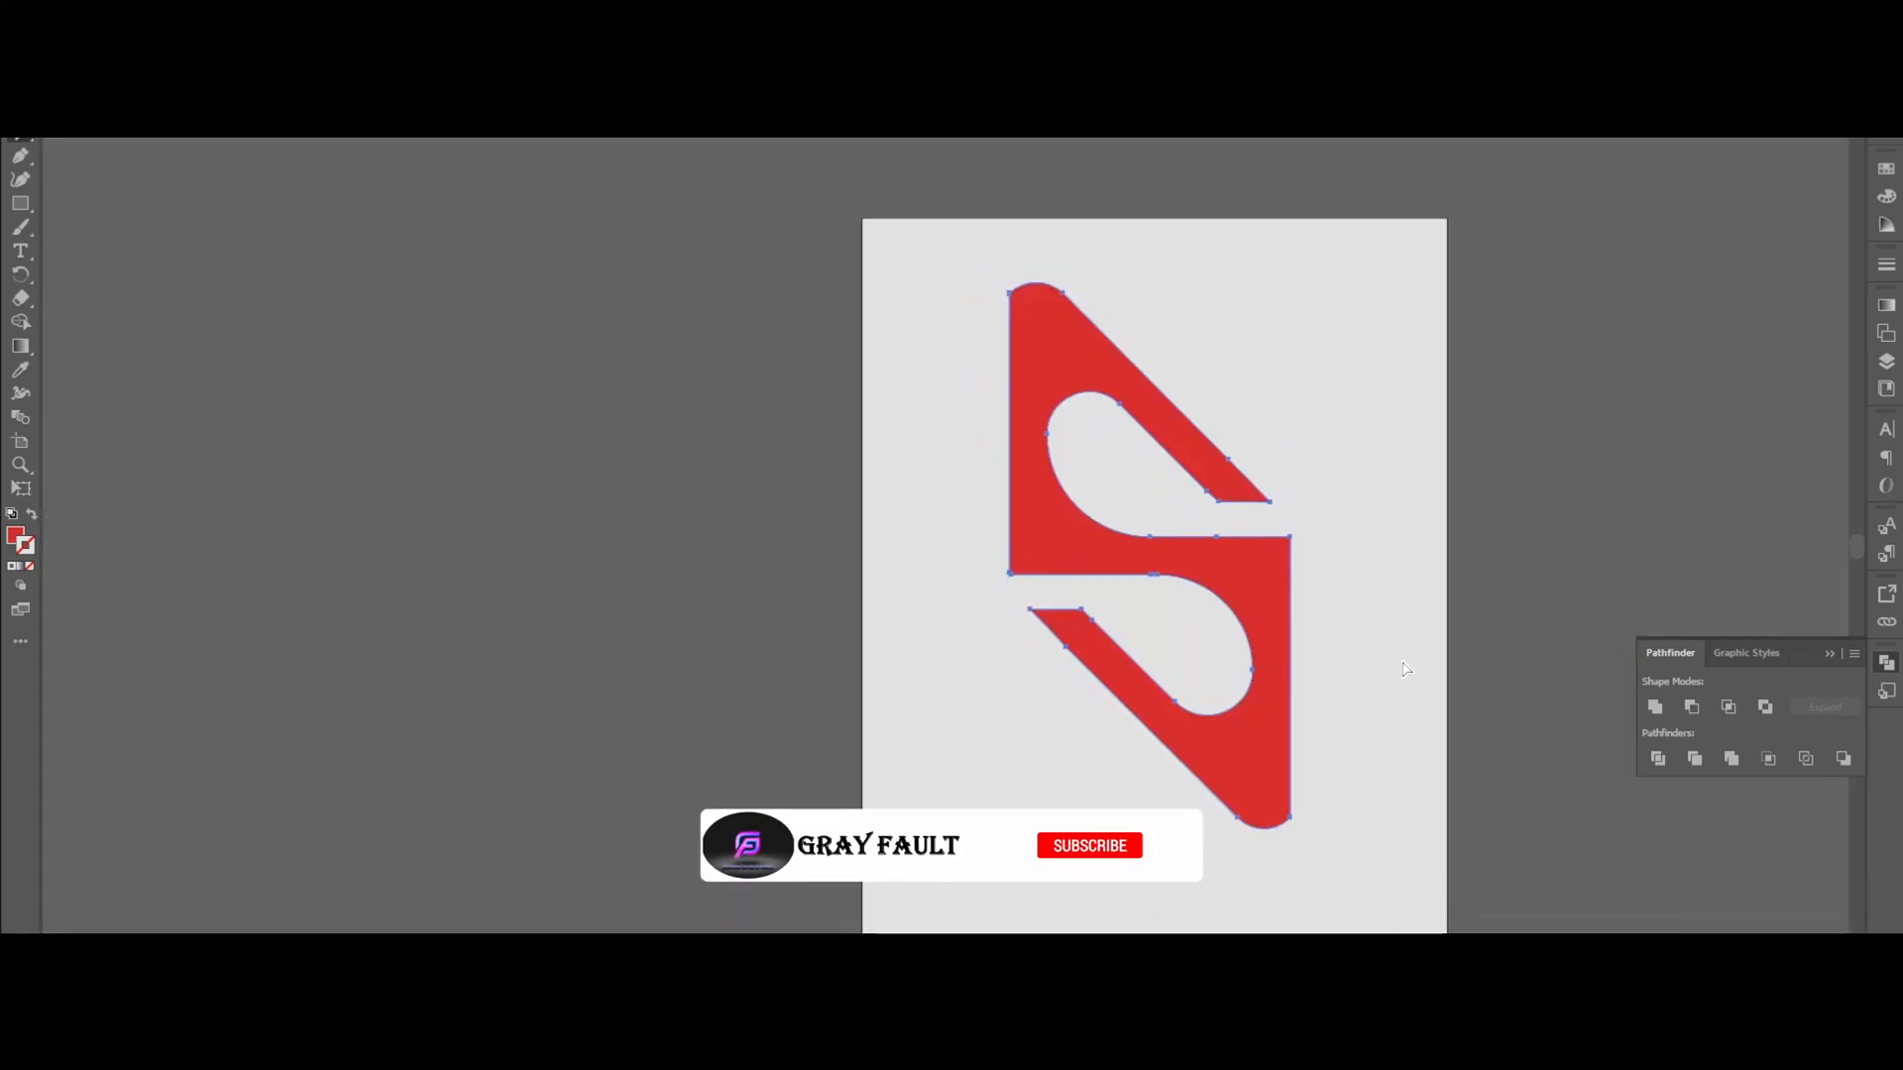
Scale the red S down to about half its size and place it in the upper middle of the artboard.
{"action": "key", "text": "v"}
{"action": "left_click_drag", "start_coordinate": [1291, 829], "coordinate": [1201, 656]}
{"action": "left_click_drag", "start_coordinate": [1151, 485], "coordinate": [1208, 473]}
{"action": "left_click_drag", "start_coordinate": [1261, 645], "coordinate": [1211, 552]}
{"action": "key", "text": "ctrl+shift+a"}
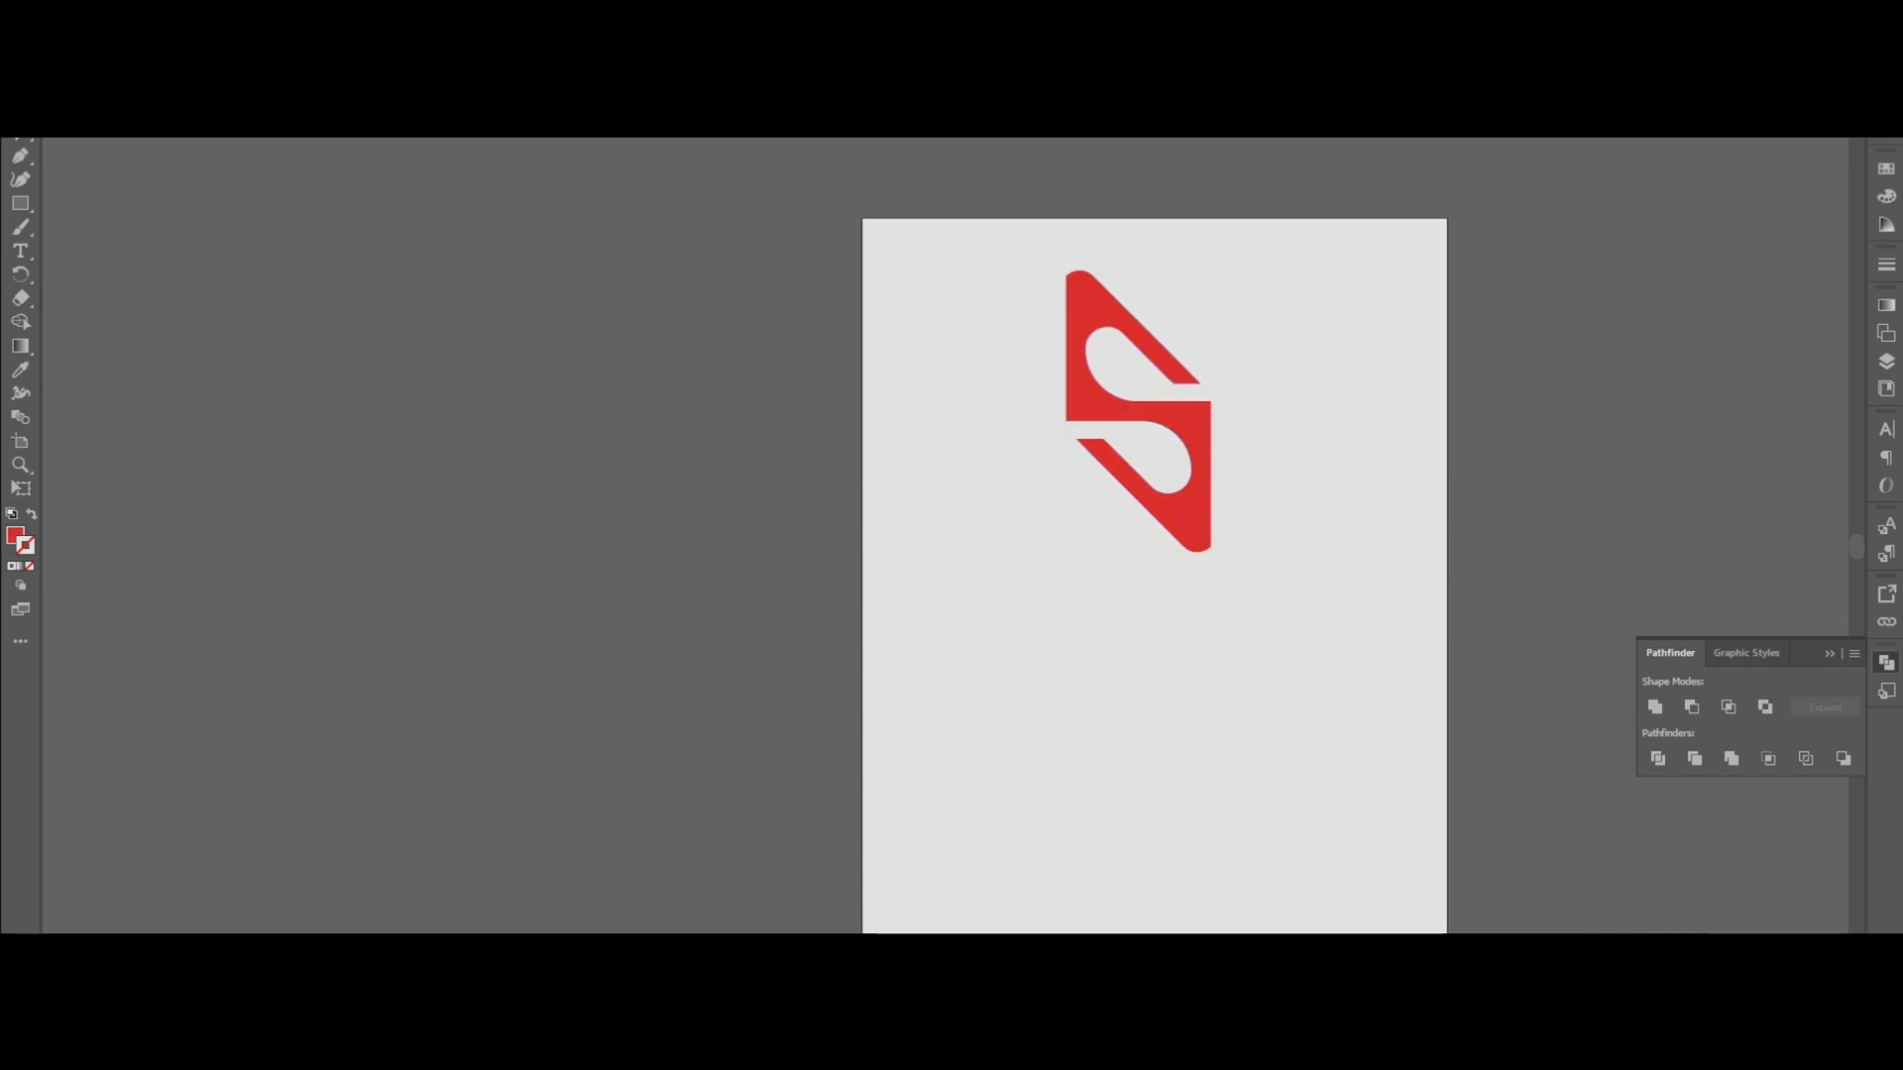
Add the text "SOFT" below the red S.
{"action": "left_click", "coordinate": [1022, 640]}
{"action": "type", "text": "s"}
{"action": "key", "text": "Escape"}
{"action": "left_click_drag", "start_coordinate": [1036, 643], "coordinate": [1156, 635]}
Set the font of the SOFT text to Montserrat ExtraBold Italic.
{"action": "left_click", "coordinate": [877, 70]}
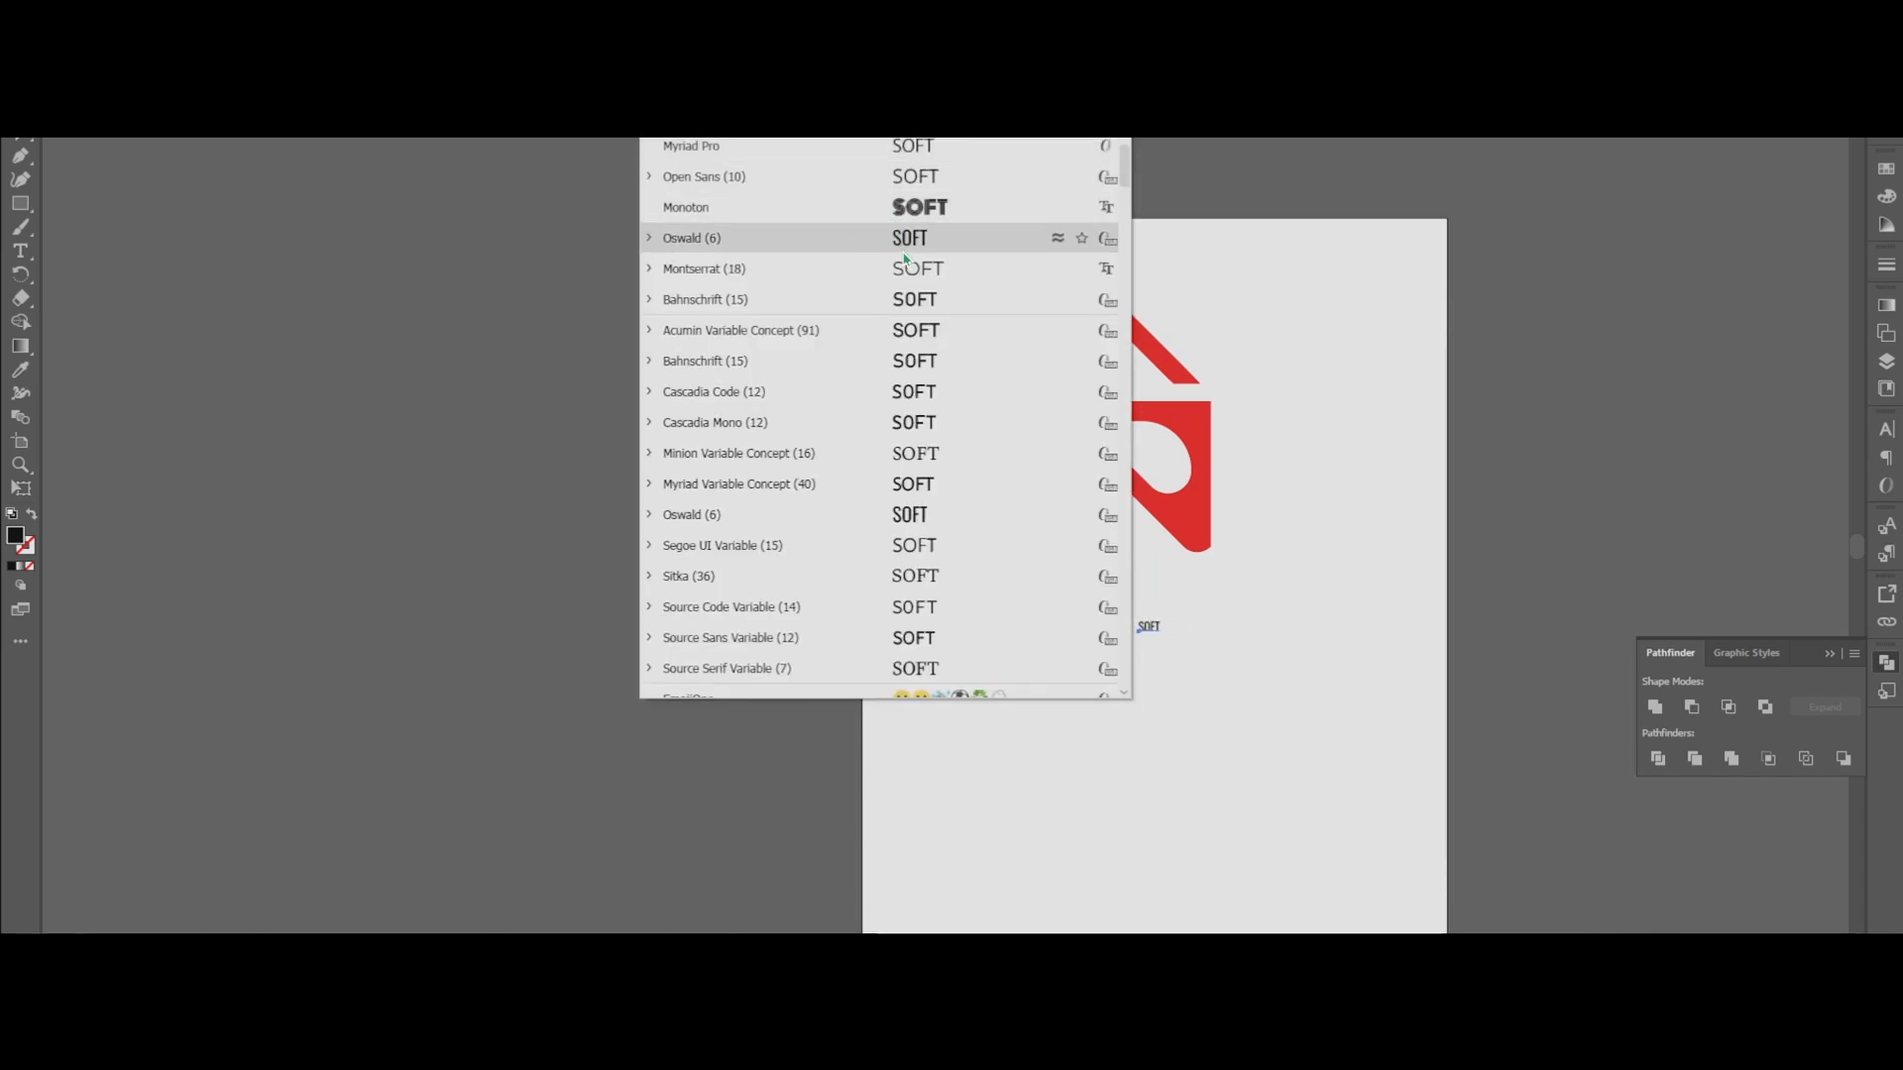
{"action": "left_click", "coordinate": [651, 270]}
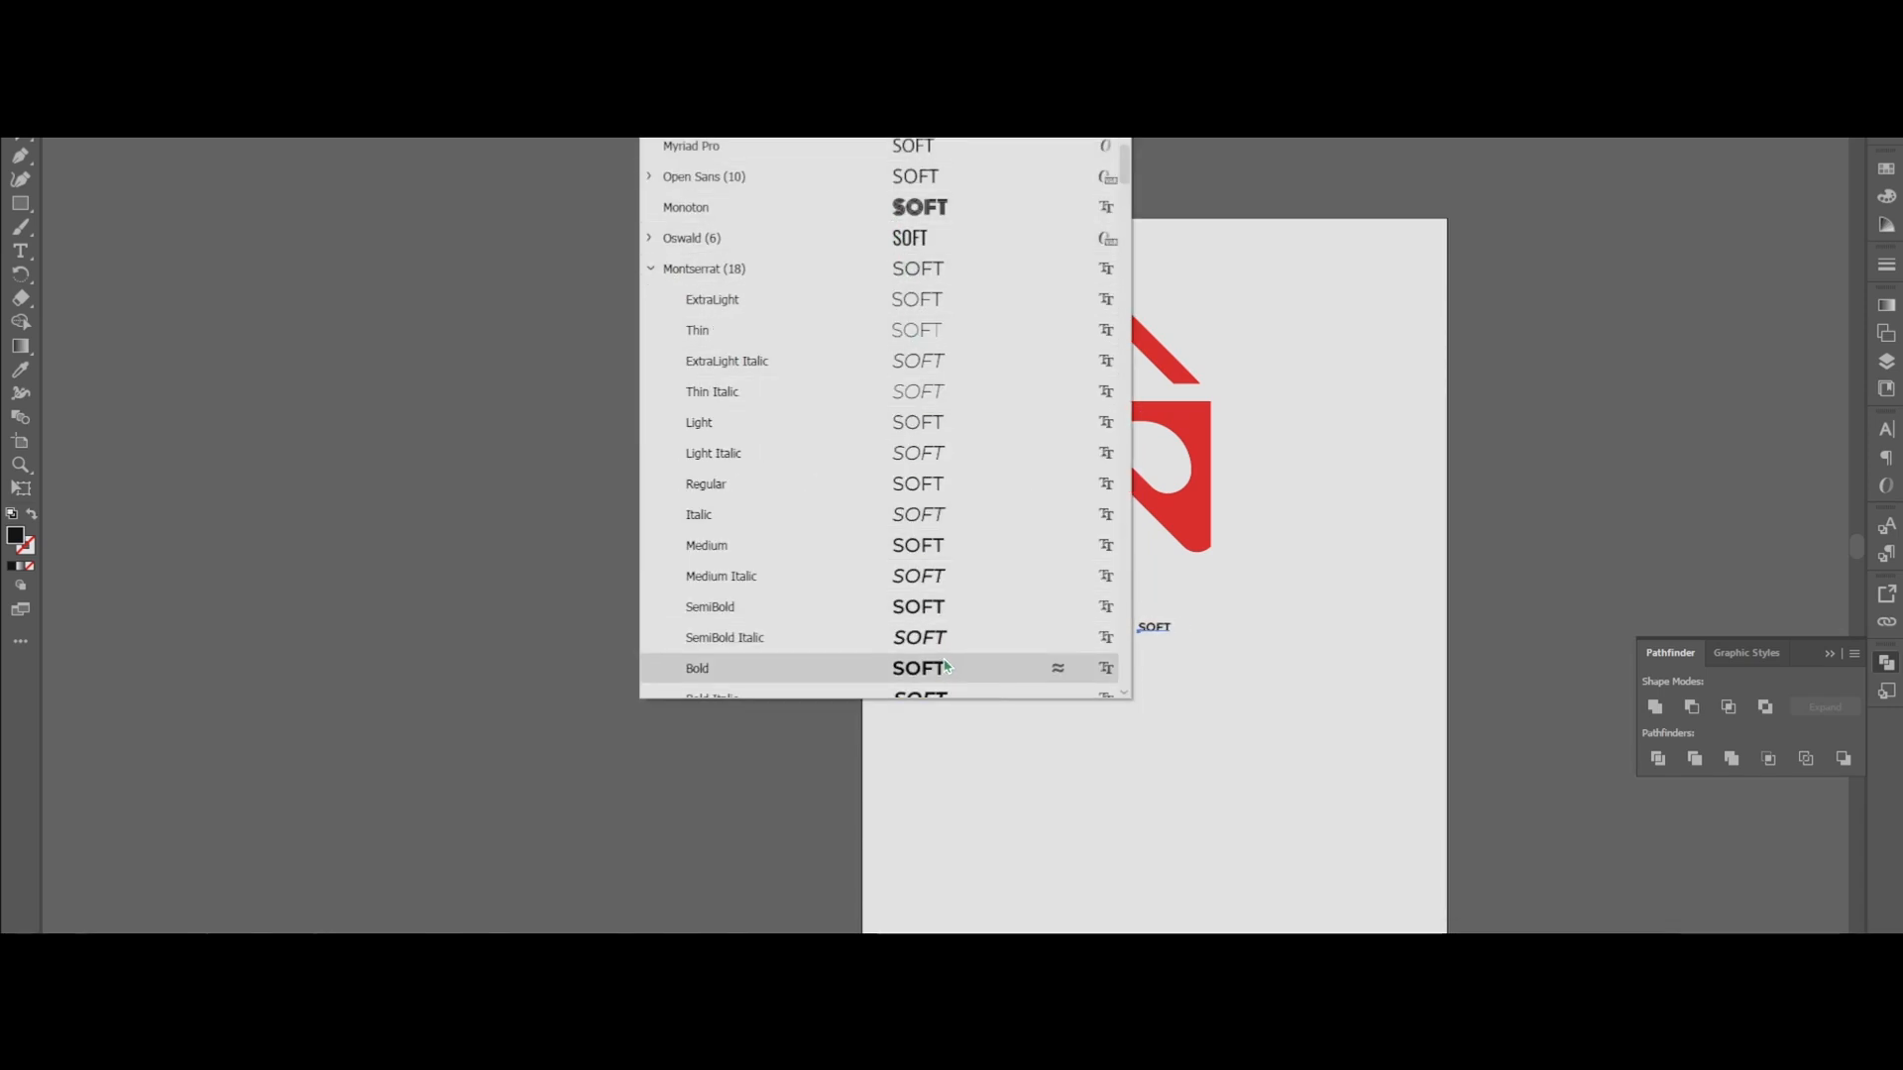
{"action": "scroll", "coordinate": [945, 666], "scroll_direction": "down", "scroll_amount": 3}
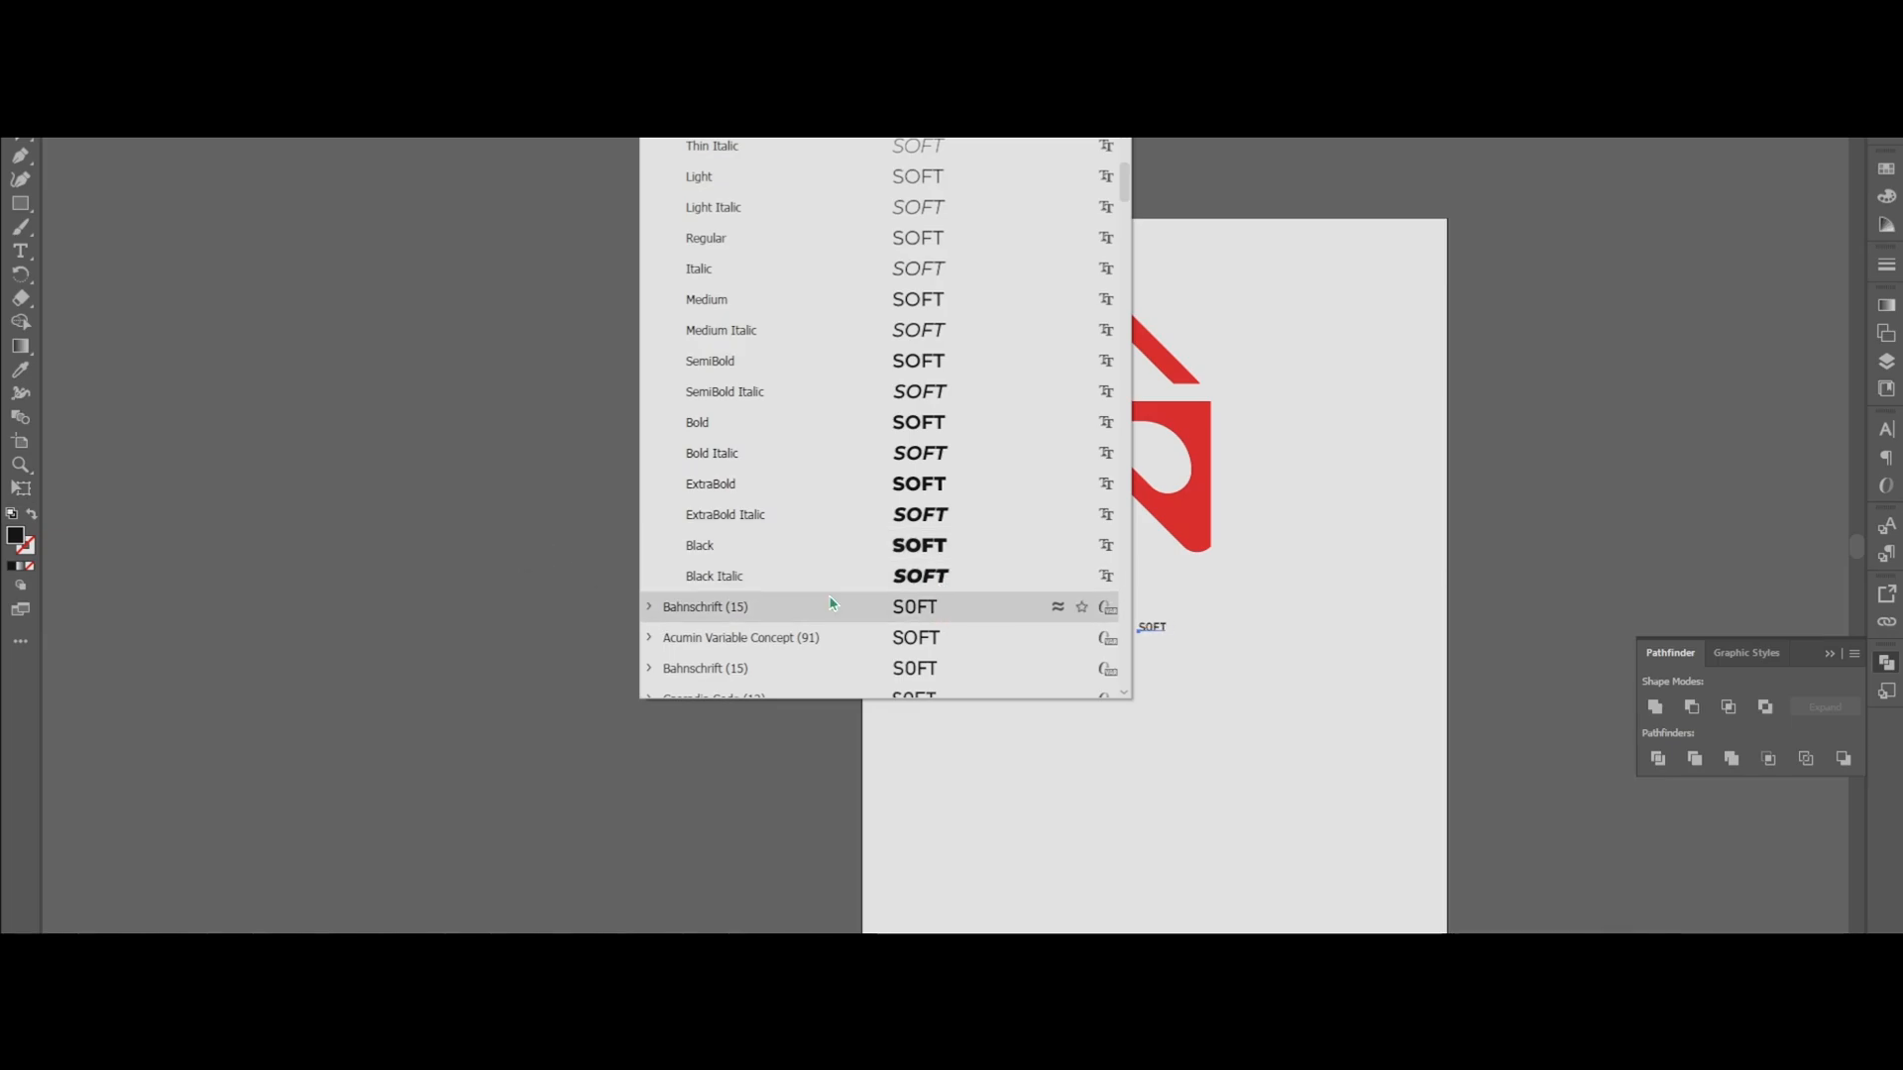
{"action": "left_click", "coordinate": [892, 514]}
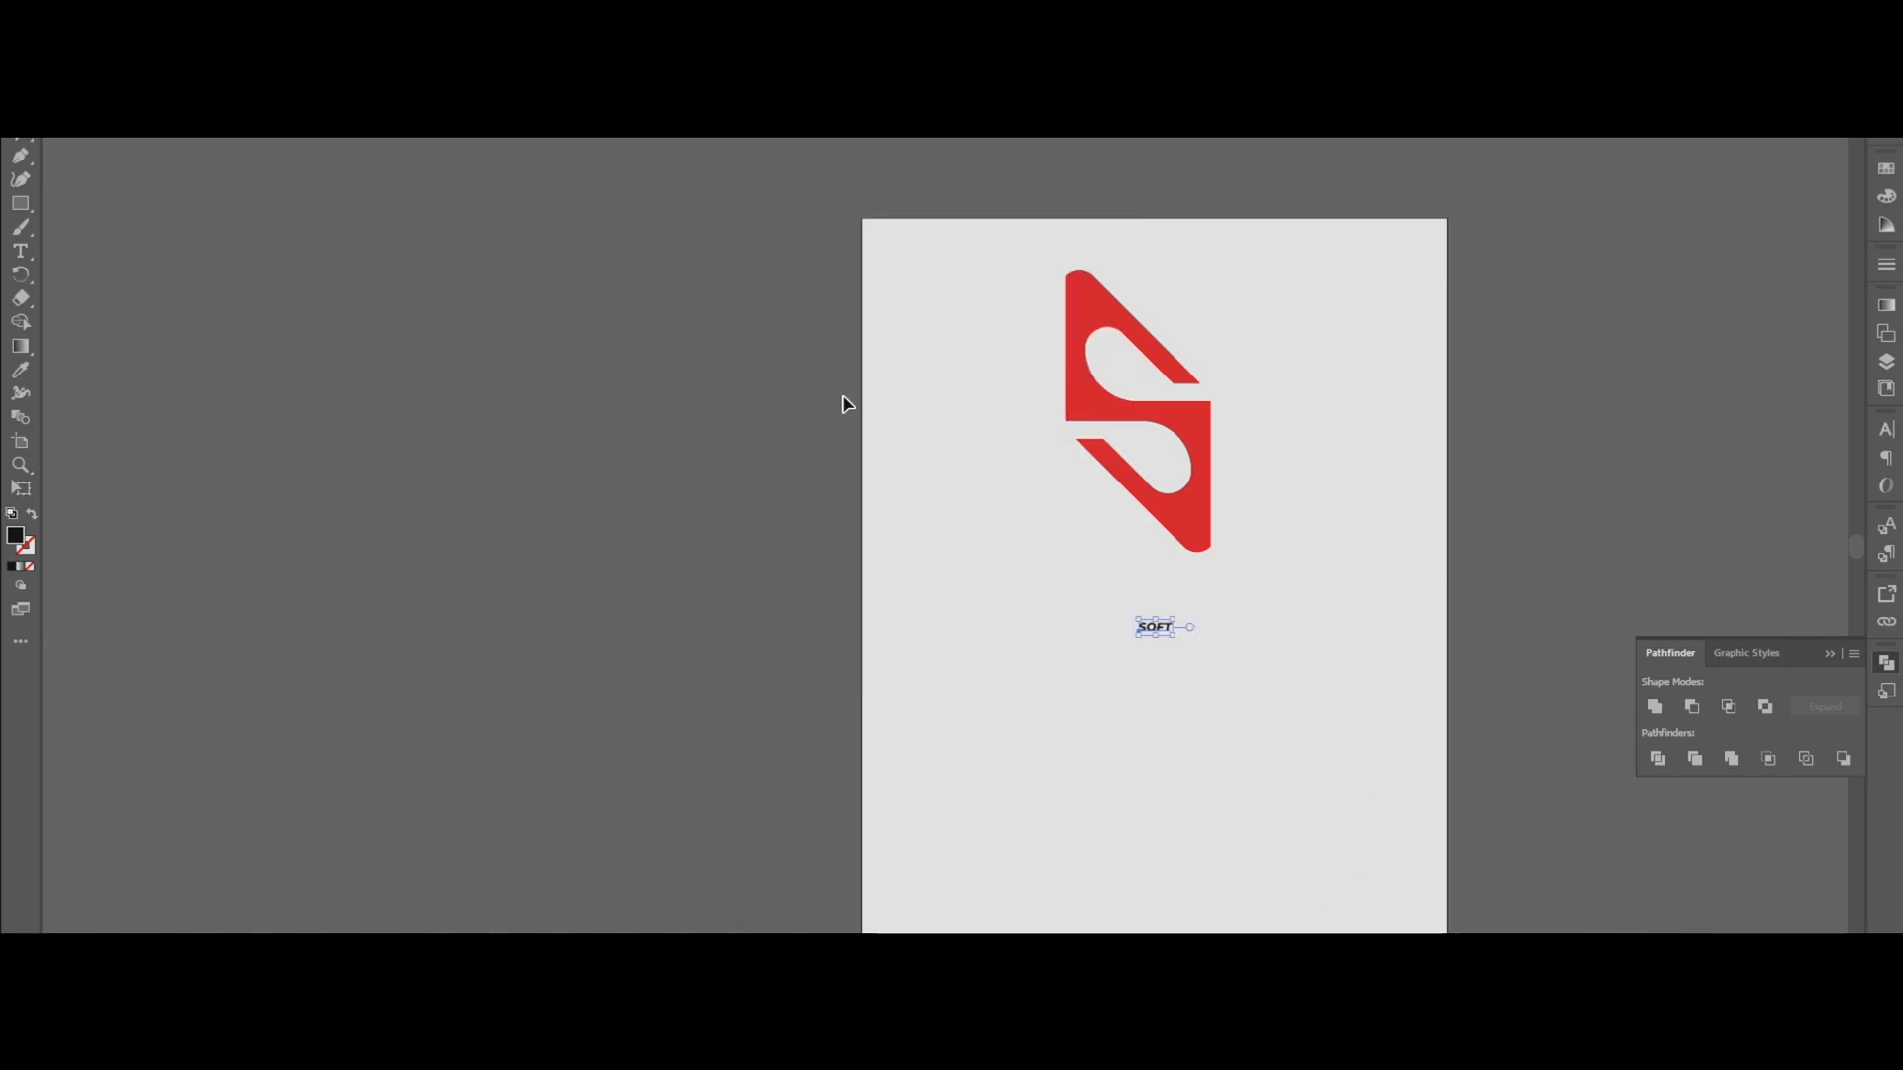
Enlarge the SOFT text to about twice the width of the S and place it directly beneath the symbol.
{"action": "left_click", "coordinate": [1037, 71]}
{"action": "left_click", "coordinate": [1020, 402]}
{"action": "left_click_drag", "start_coordinate": [1277, 608], "coordinate": [1320, 604]}
{"action": "left_click_drag", "start_coordinate": [1118, 609], "coordinate": [1107, 623]}
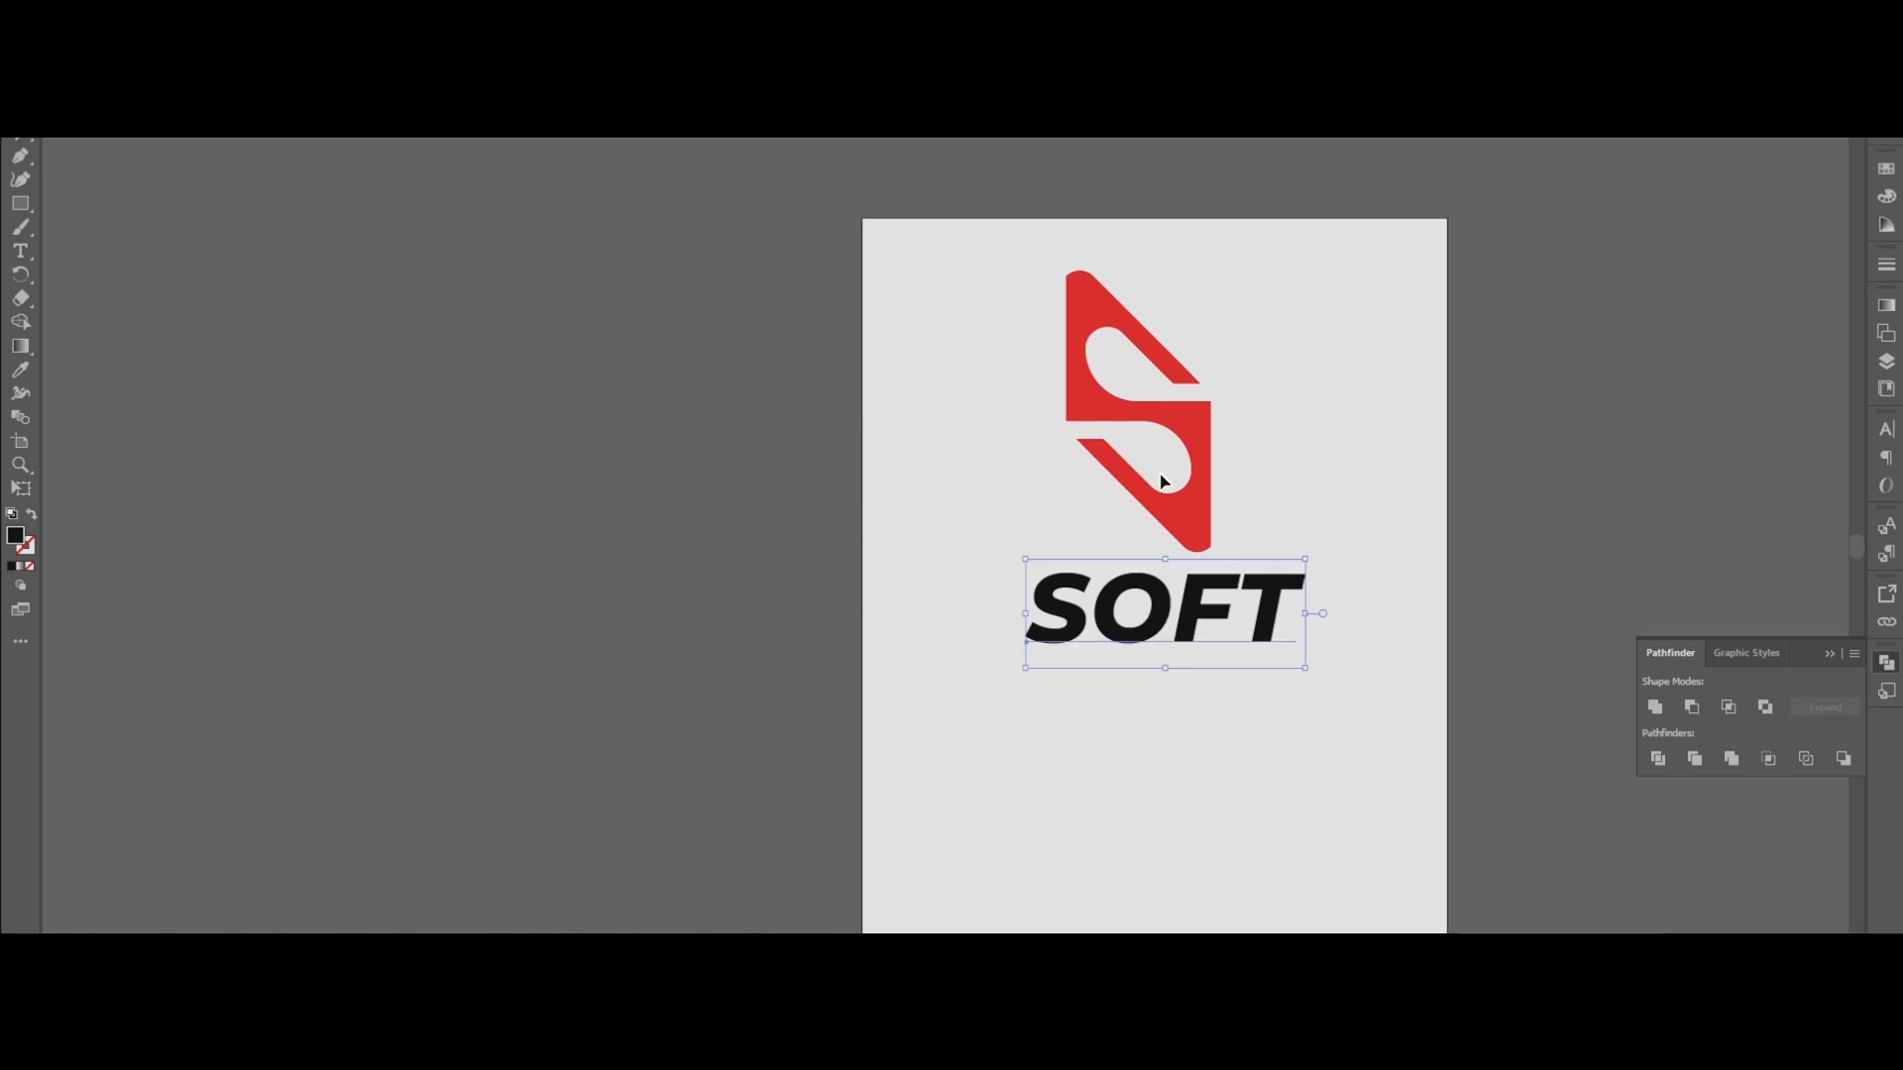
{"action": "left_click", "coordinate": [1454, 673]}
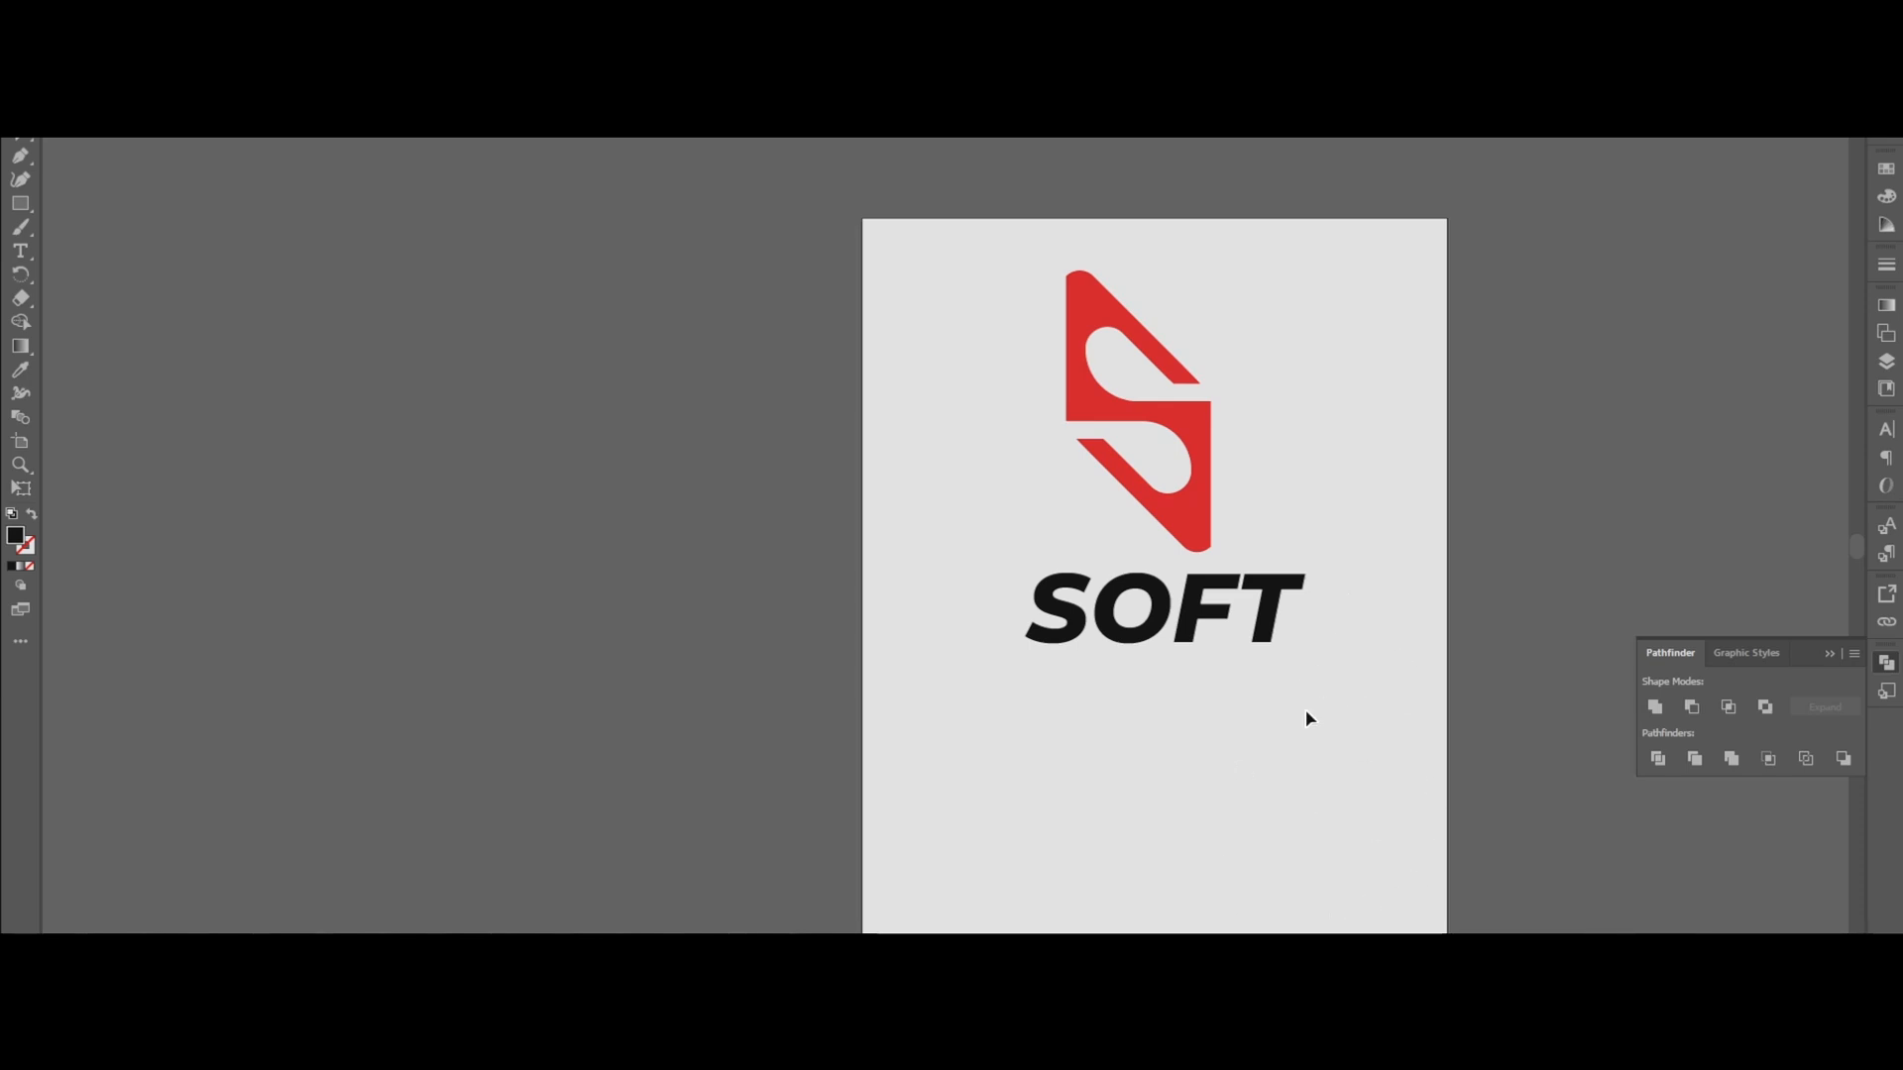
Recolour the SOFT text by sampling the red of the S with the Eyedropper.
{"action": "left_click", "coordinate": [1105, 609]}
{"action": "left_click", "coordinate": [20, 369]}
{"action": "left_click", "coordinate": [1132, 256]}
{"action": "key", "text": "ctrl+shift+a"}
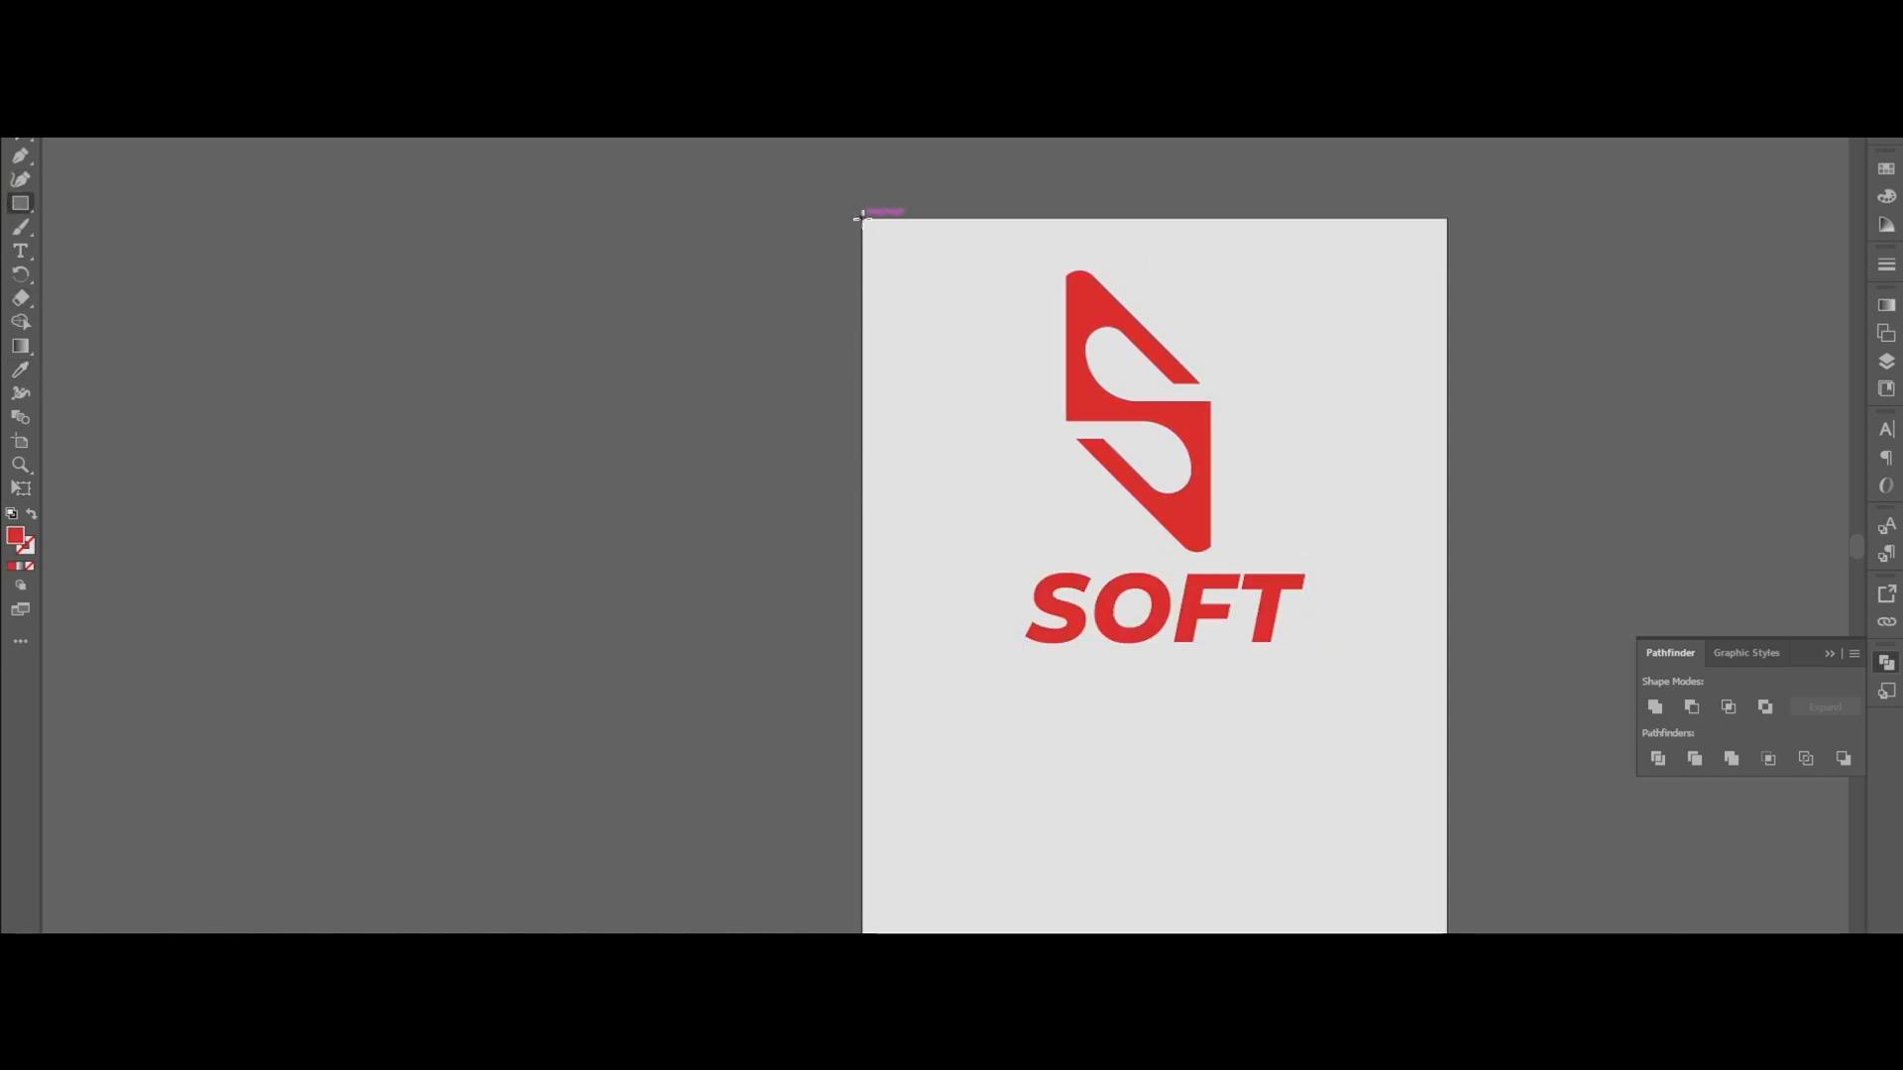
Draw a square across the artboard's full width from its upper corner and fill it with dark navy.
{"action": "left_click_drag", "start_coordinate": [860, 217], "coordinate": [1041, 803]}
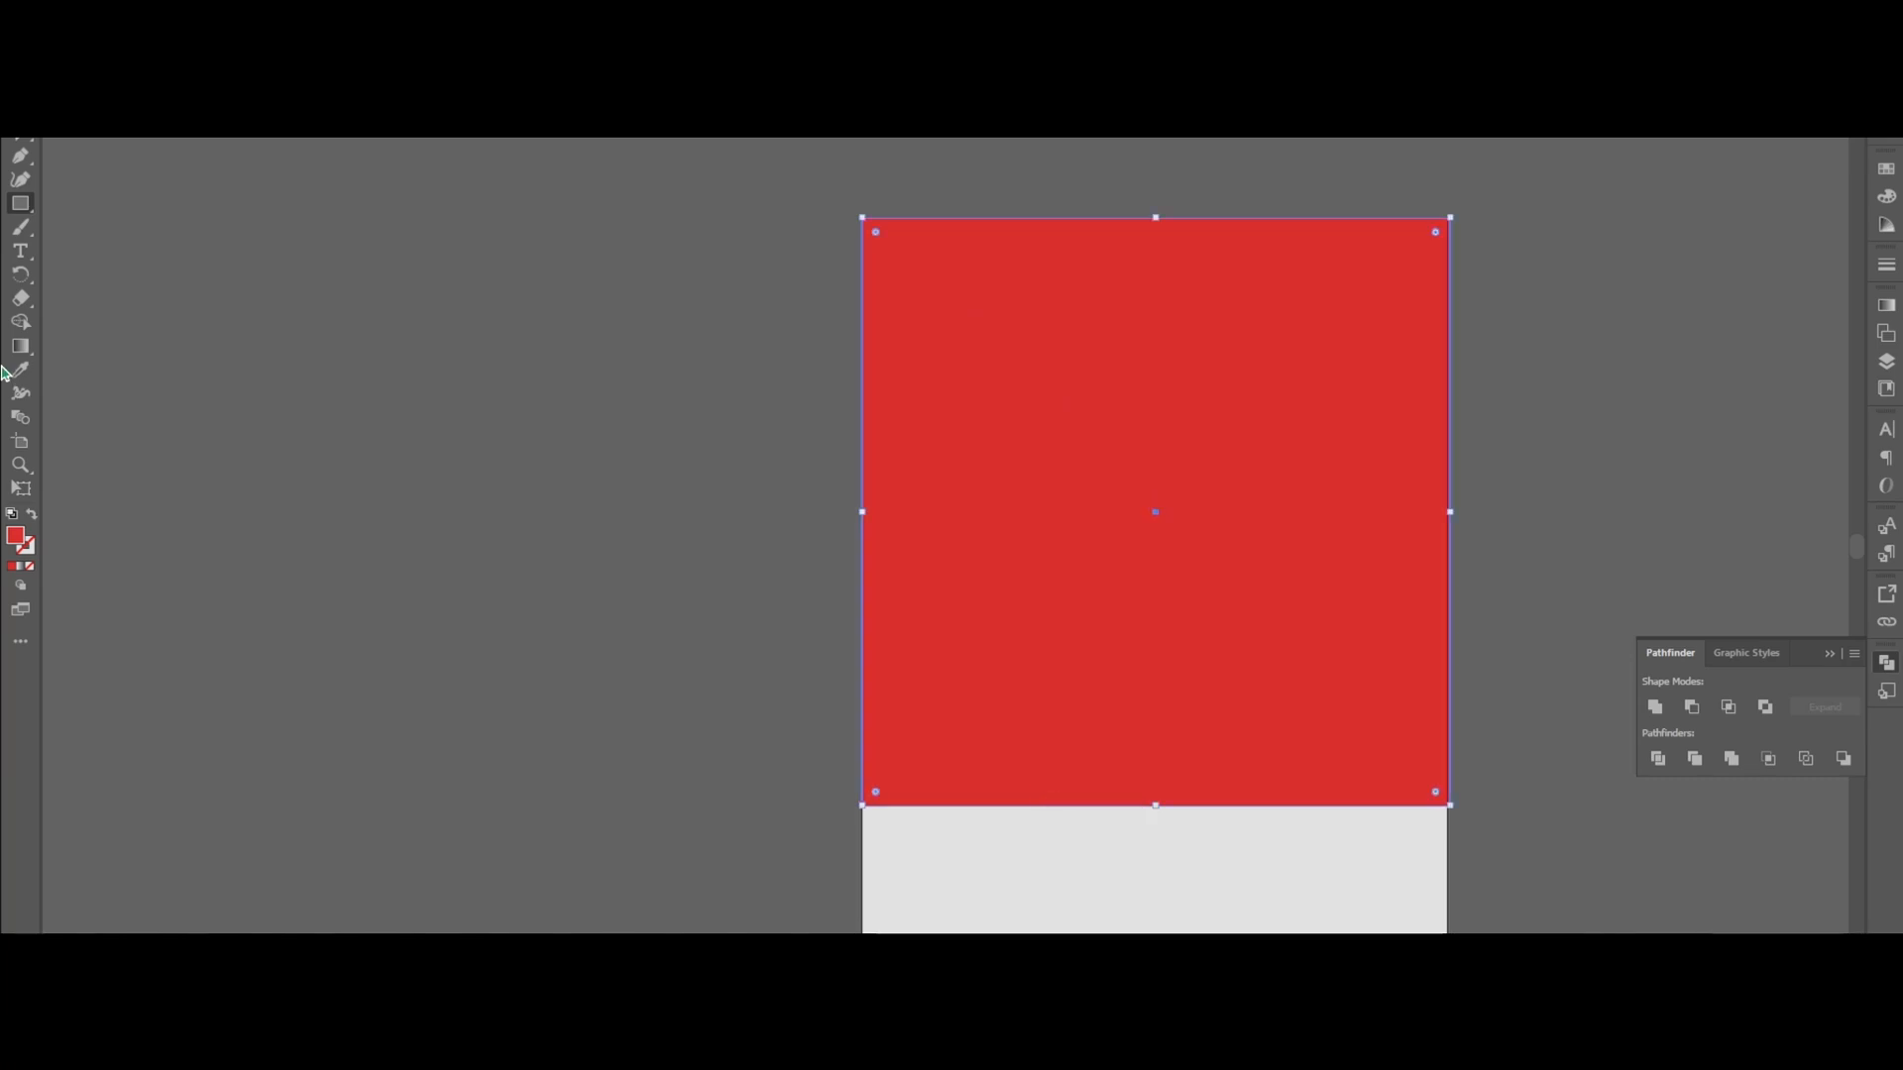
{"action": "double_click", "coordinate": [19, 544]}
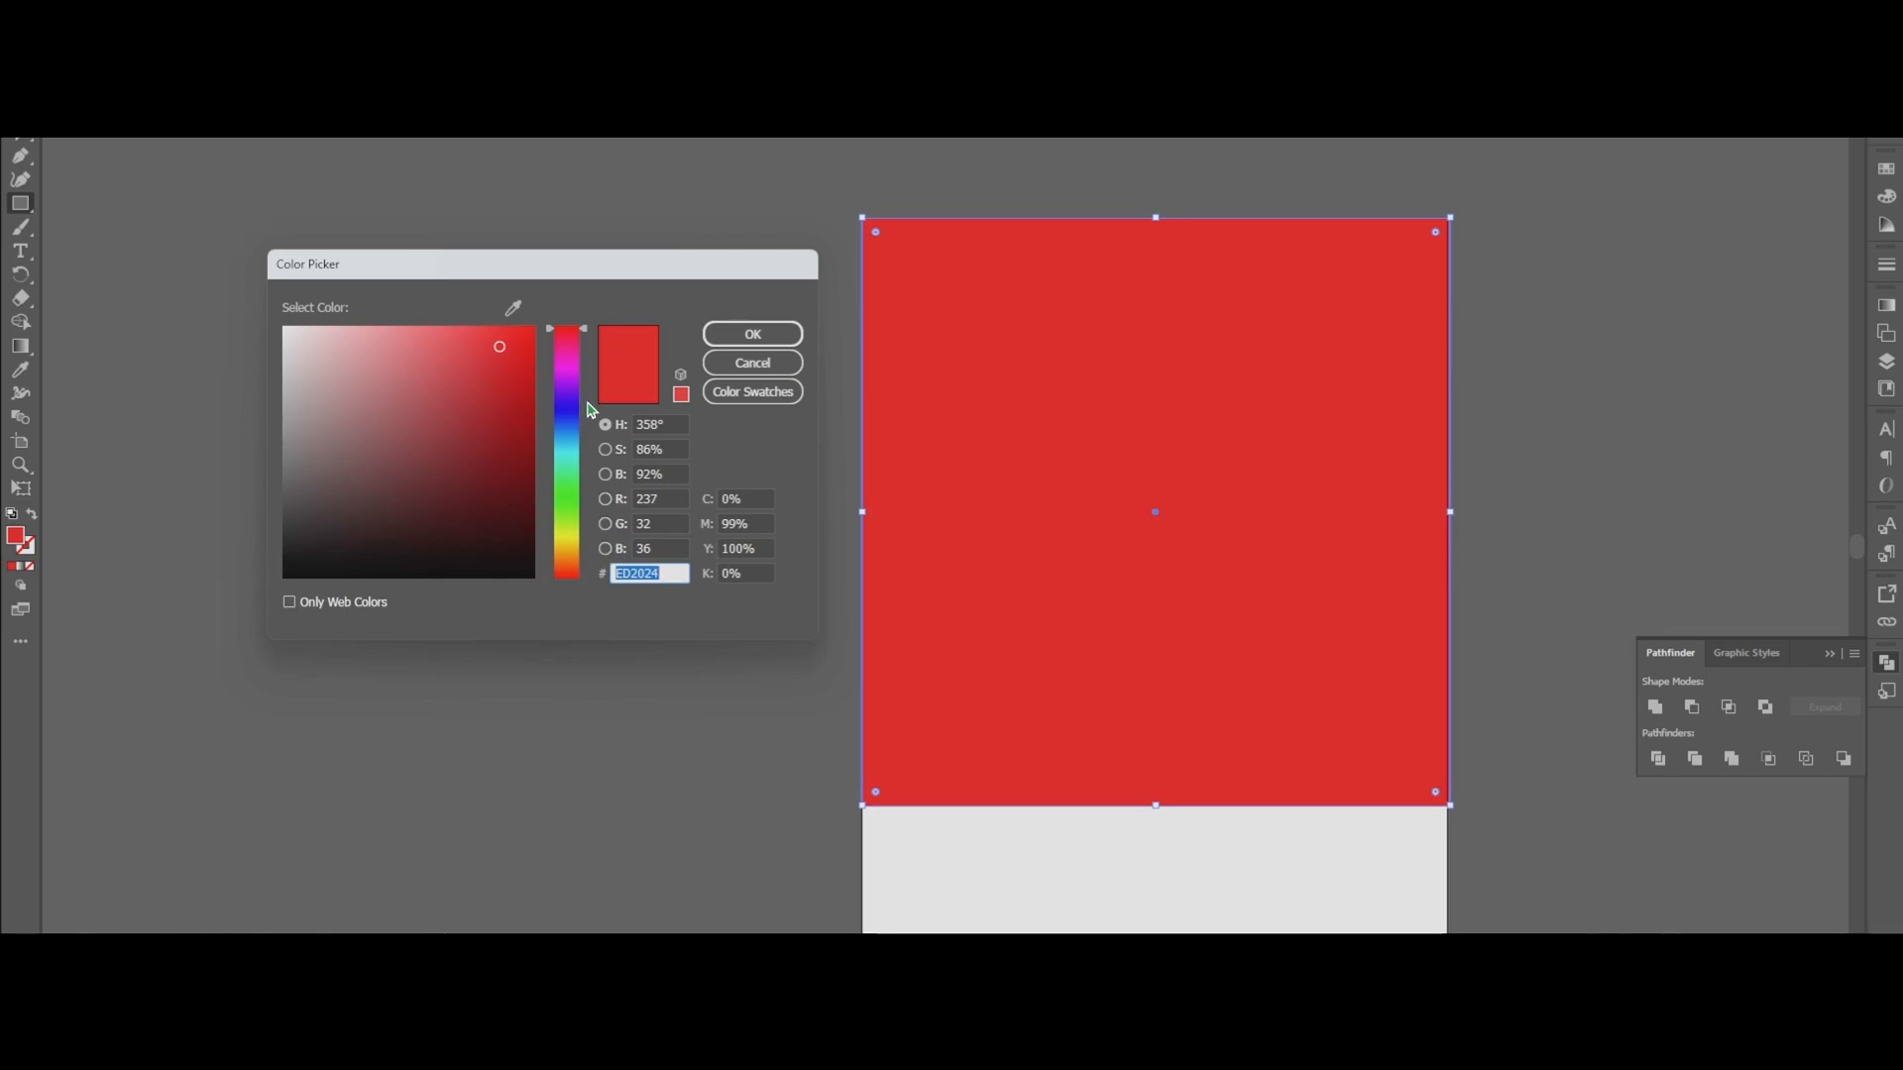
{"action": "mouse_move", "coordinate": [573, 441]}
{"action": "left_mouse_down"}
{"action": "mouse_move", "coordinate": [573, 413]}
{"action": "mouse_move", "coordinate": [533, 527]}
{"action": "left_mouse_up"}
{"action": "left_click", "coordinate": [752, 334]}
Send the navy square behind the logo and shorten it from its lower edge.
{"action": "right_click", "coordinate": [1146, 680]}
{"action": "mouse_move", "coordinate": [1194, 583]}
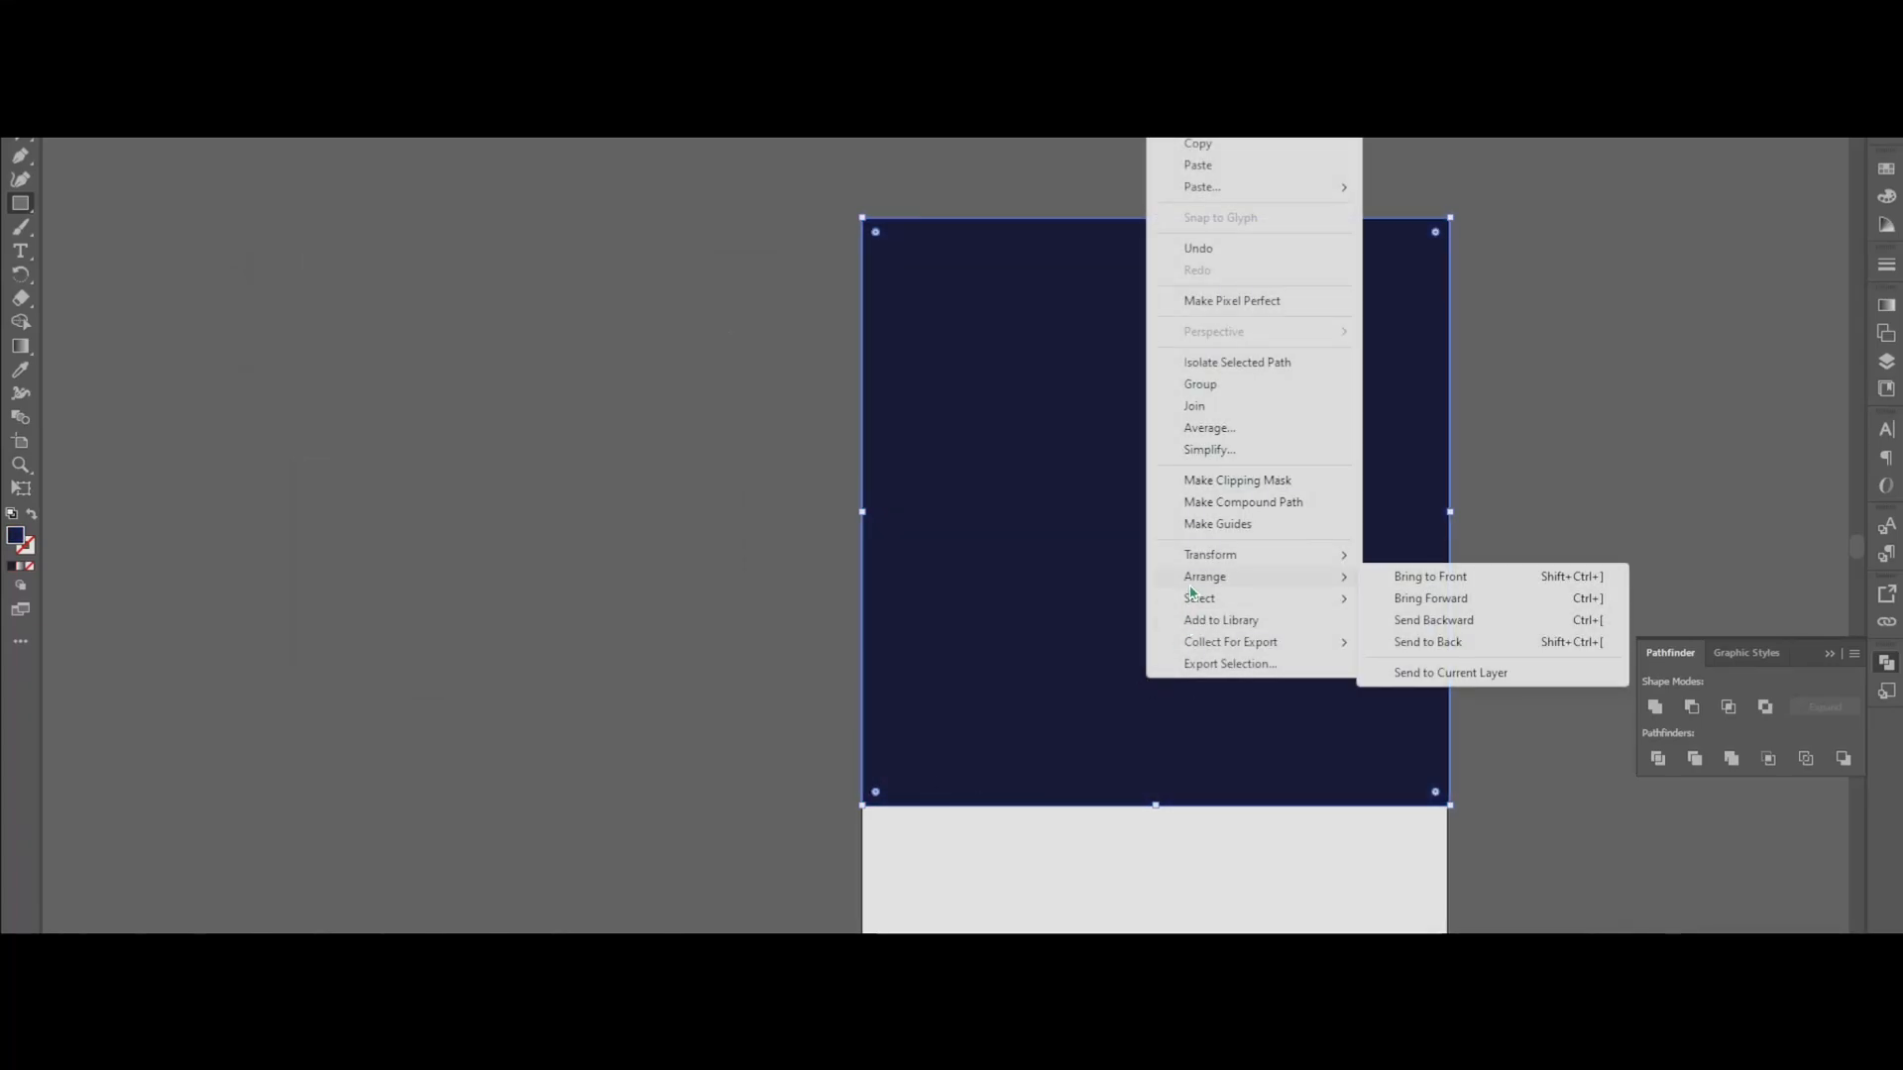
{"action": "left_click", "coordinate": [1428, 642]}
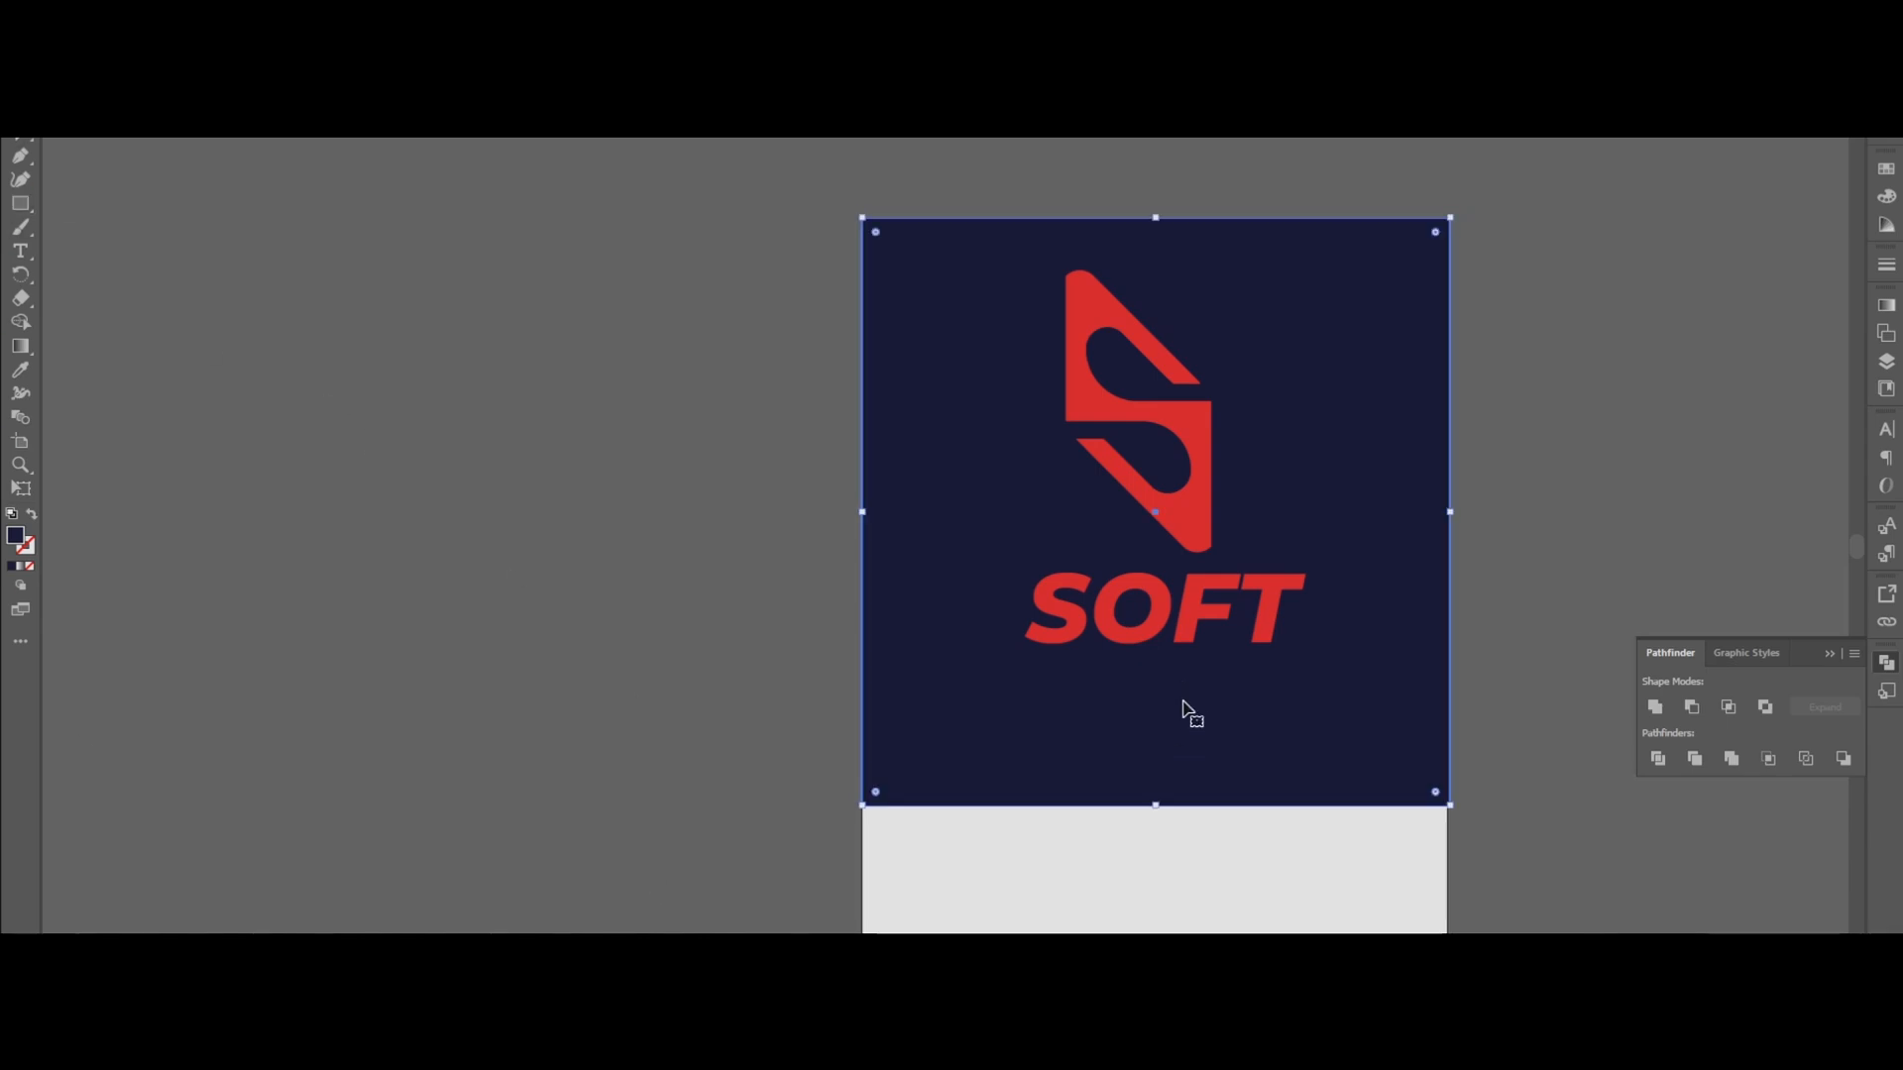
{"action": "left_click_drag", "start_coordinate": [1158, 805], "coordinate": [1160, 730]}
Rotate the red S a quarter turn so it lies horizontally above the SOFT text.
{"action": "left_click", "coordinate": [1164, 610]}
{"action": "left_click", "coordinate": [1201, 471], "text": "shift"}
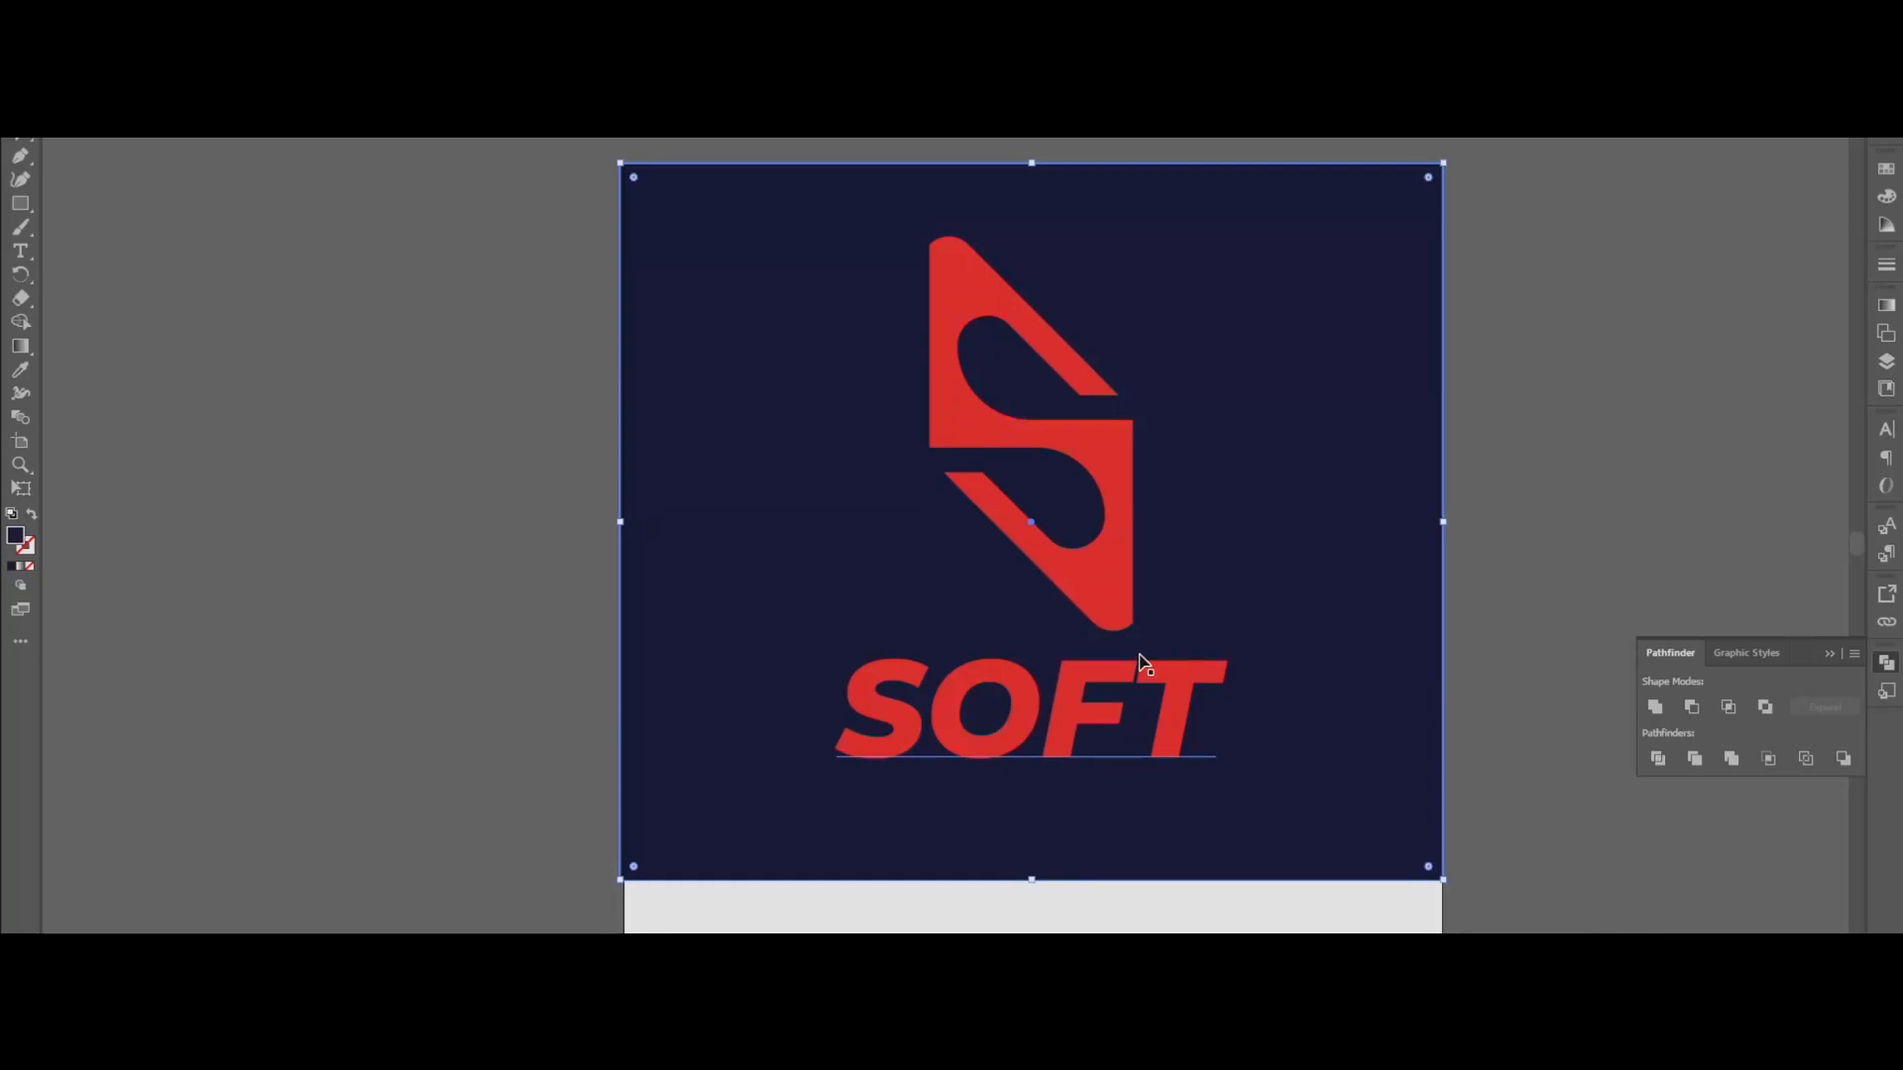
{"action": "left_click", "coordinate": [1127, 607]}
{"action": "left_click_drag", "start_coordinate": [1139, 637], "coordinate": [1146, 393]}
Adjust both sides of the SOFT text so its width lines up with the ends of the rotated S.
{"action": "left_click", "coordinate": [1195, 726]}
{"action": "mouse_move", "coordinate": [1226, 716]}
{"action": "left_mouse_down"}
{"action": "mouse_move", "coordinate": [1277, 717]}
{"action": "mouse_move", "coordinate": [1254, 717]}
{"action": "left_mouse_up"}
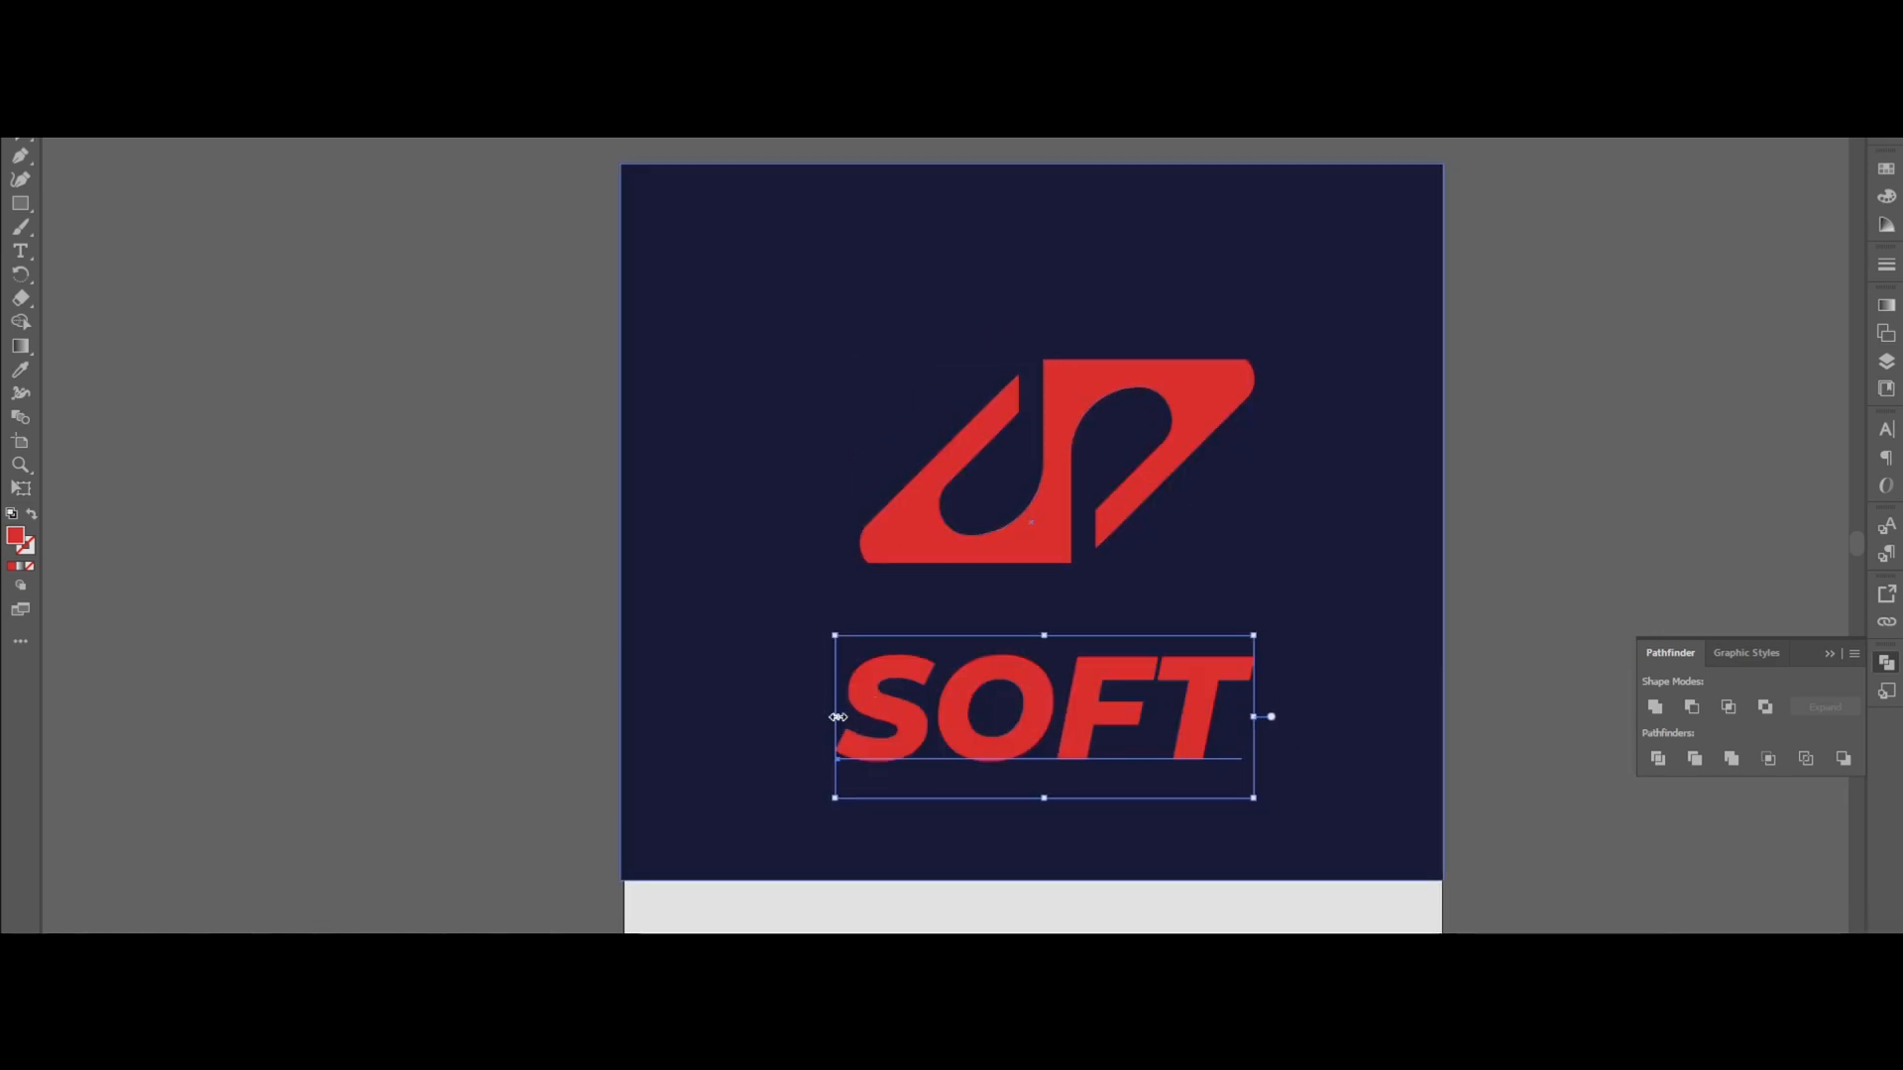
{"action": "left_click_drag", "start_coordinate": [833, 715], "coordinate": [863, 717]}
{"action": "left_click_drag", "start_coordinate": [864, 717], "coordinate": [863, 716]}
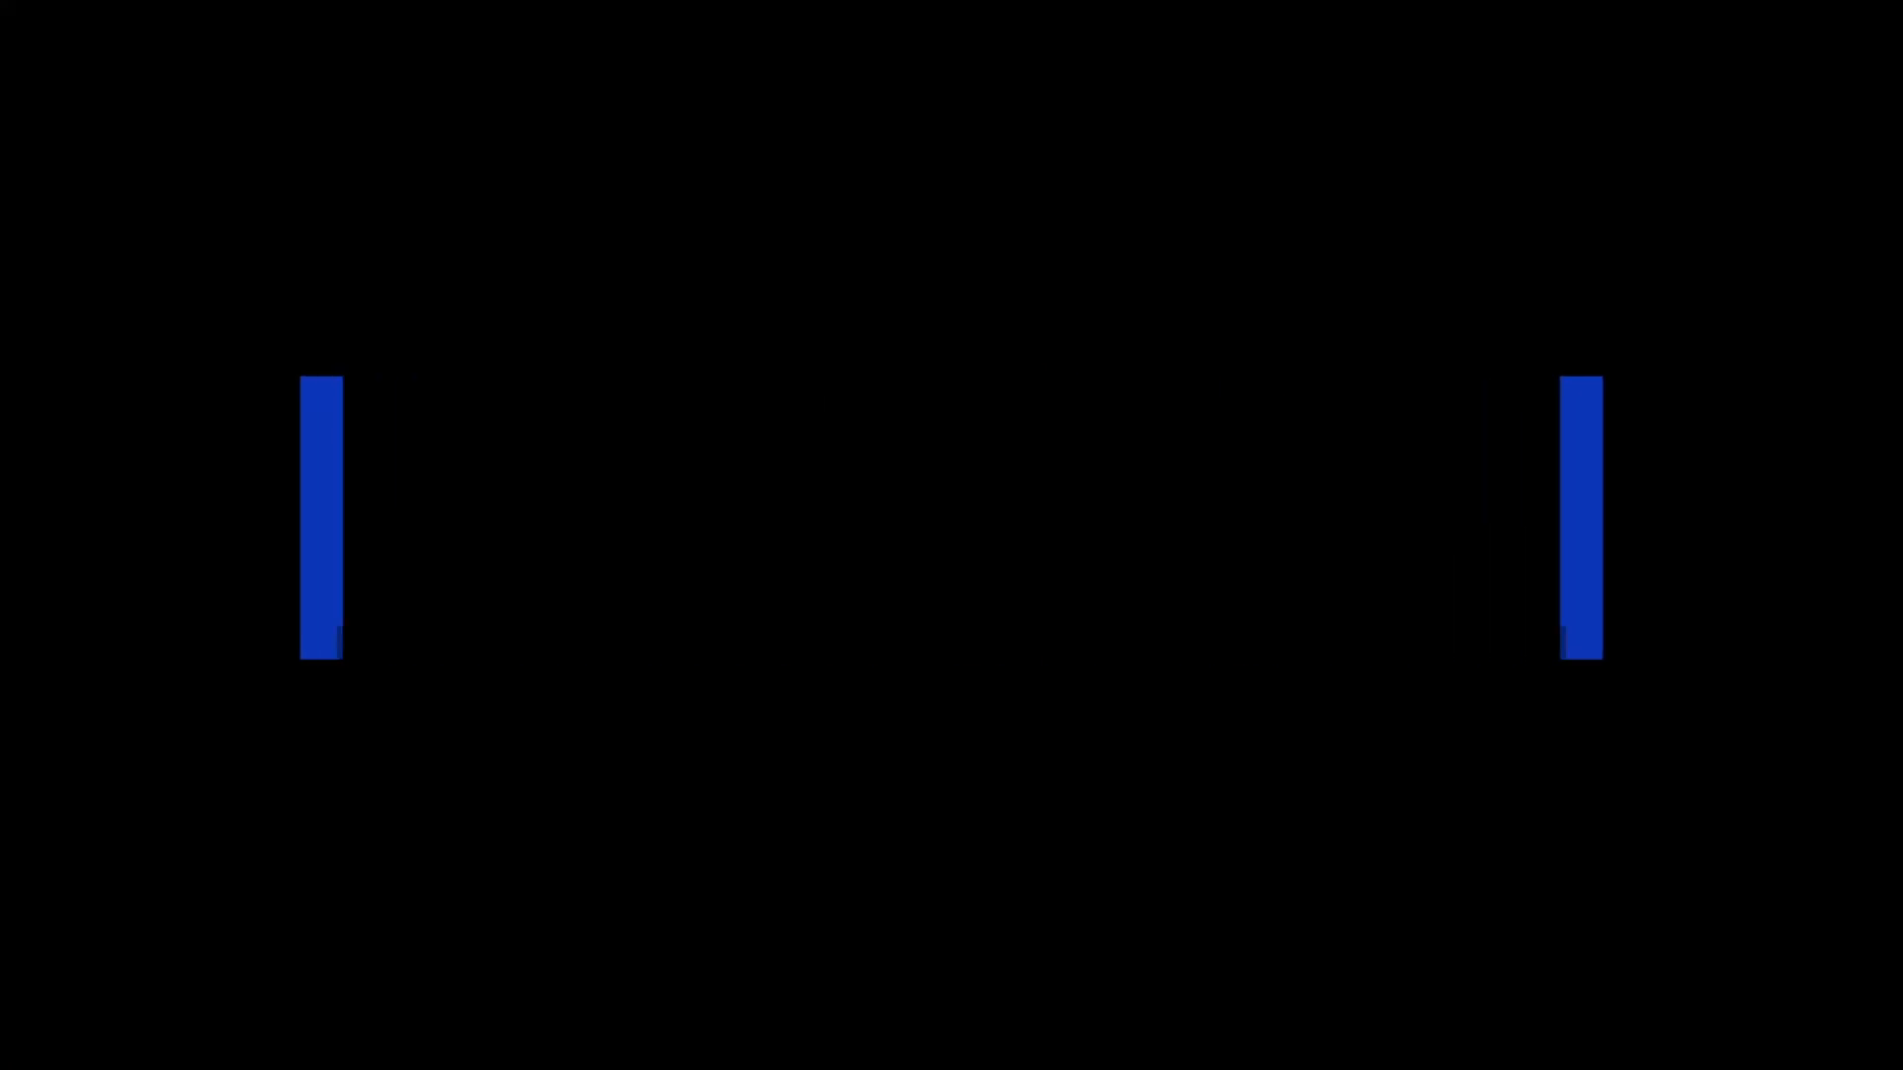